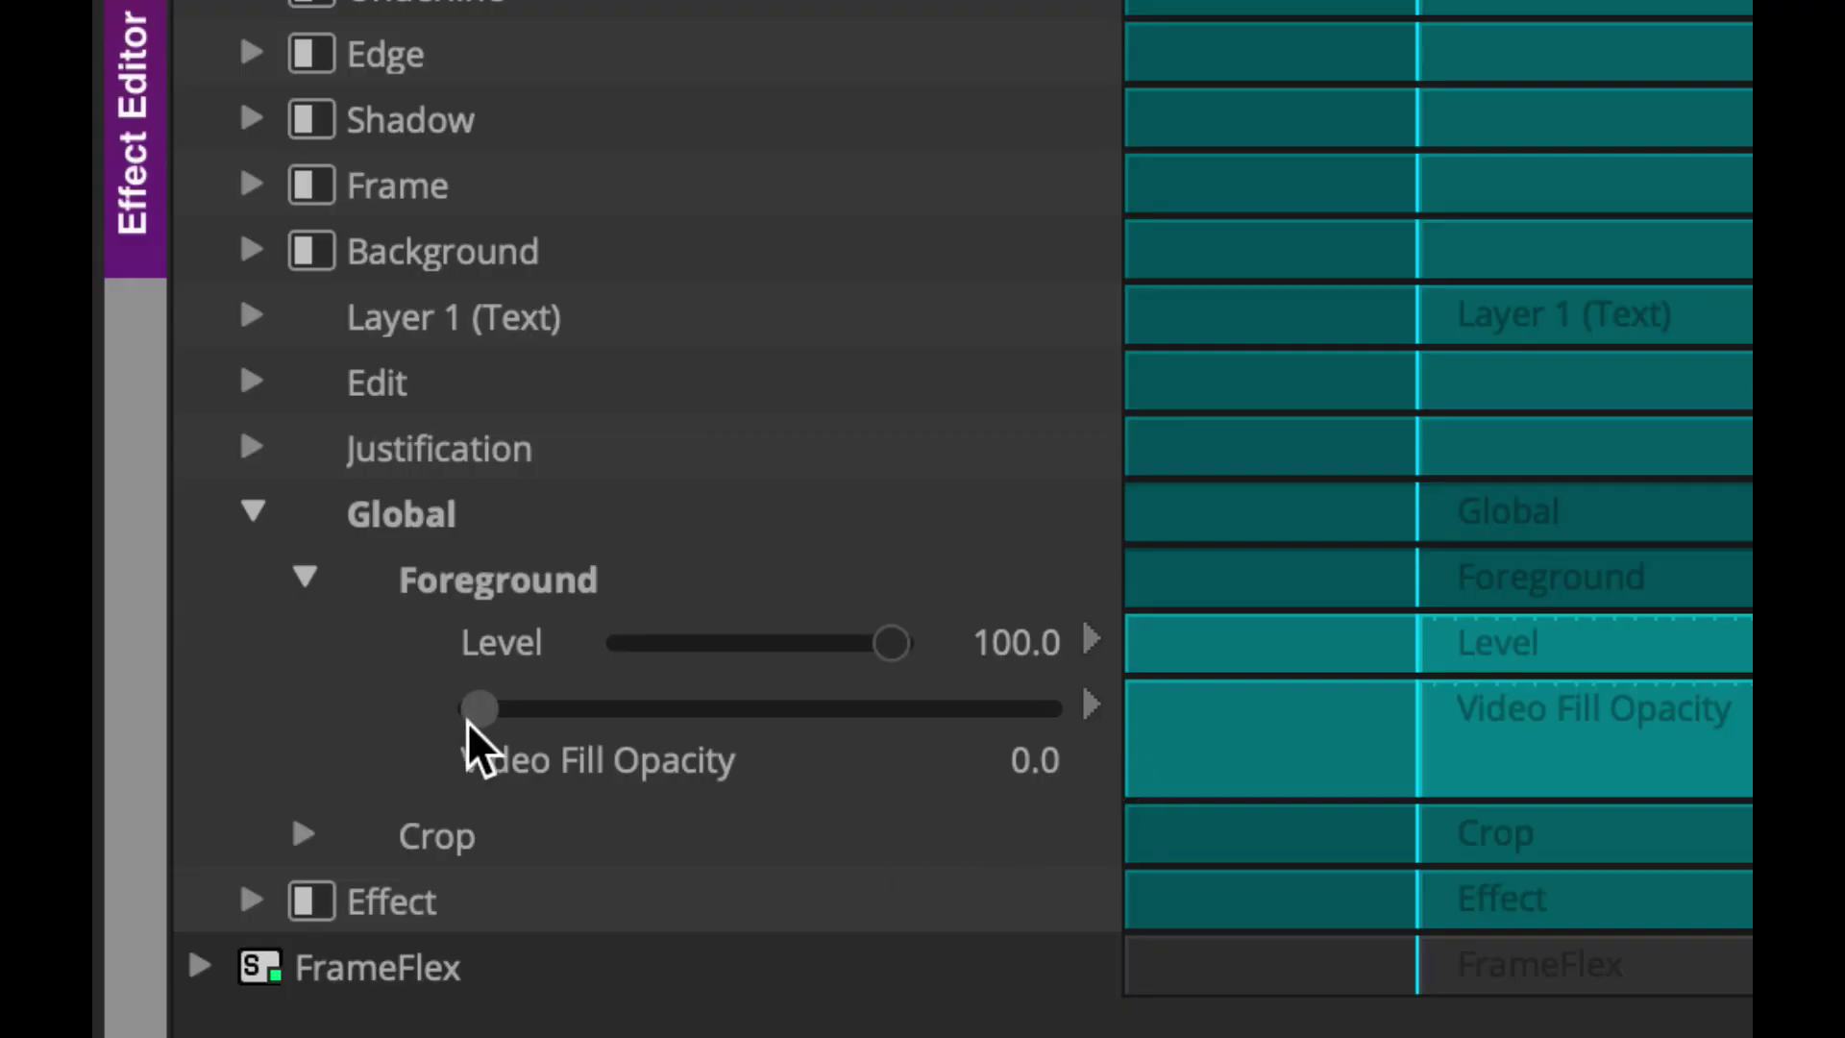
Step: Raise the title's Video Fill Opacity from 0 to 100 so video fills the text
drag(469, 722, 1091, 716)
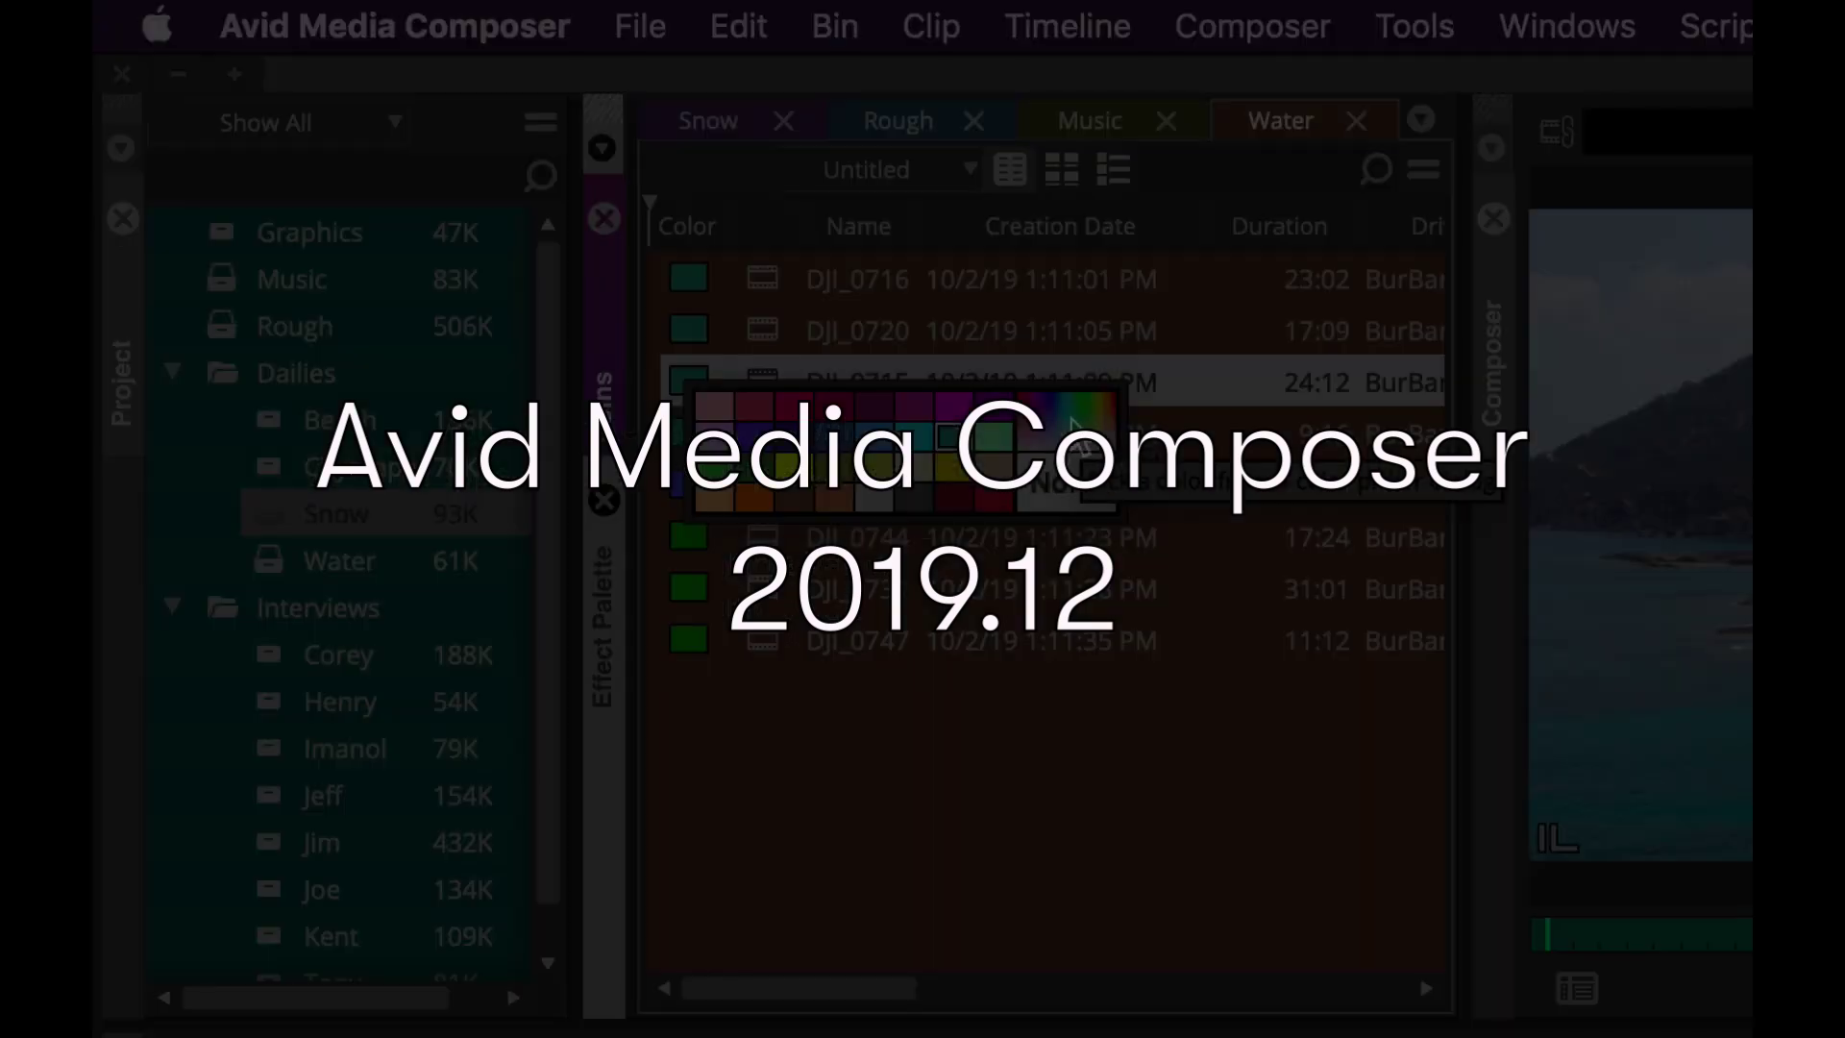
click(1073, 424)
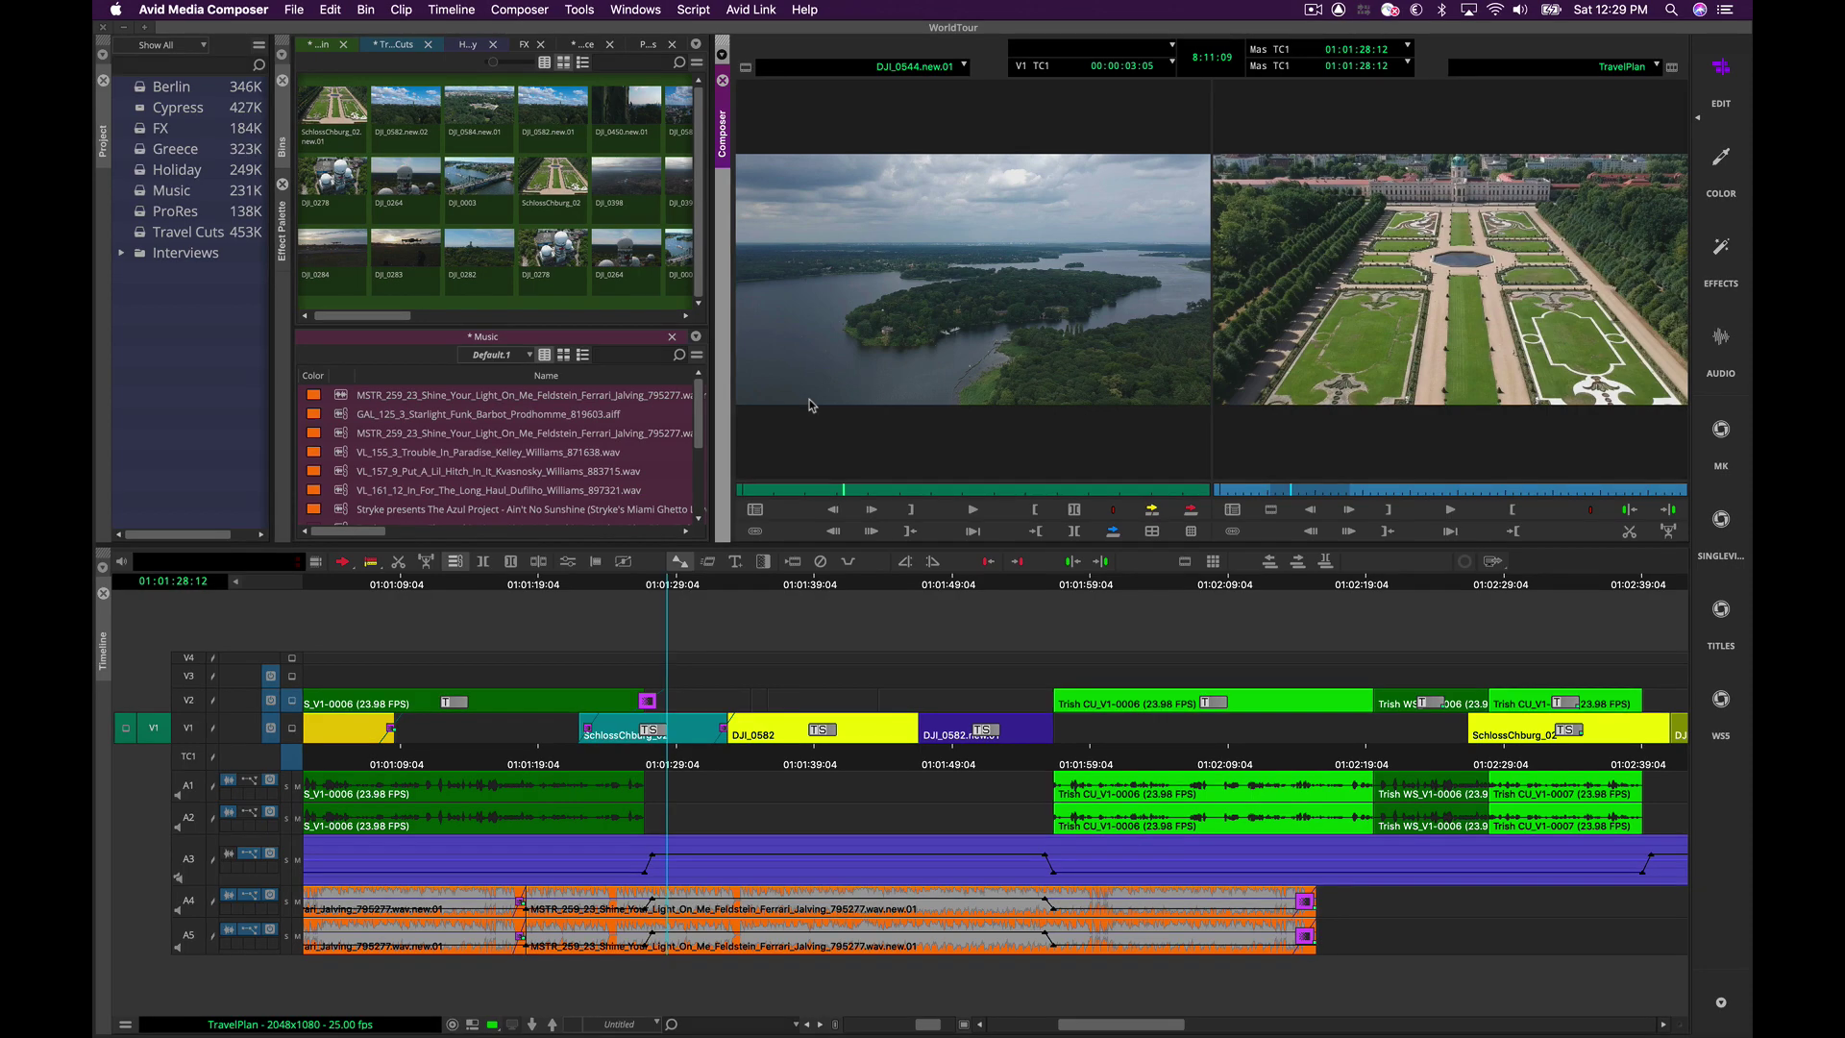
Step: Open the Inspector tool from the Tools menu and move its window down and left
click(691, 149)
click(580, 9)
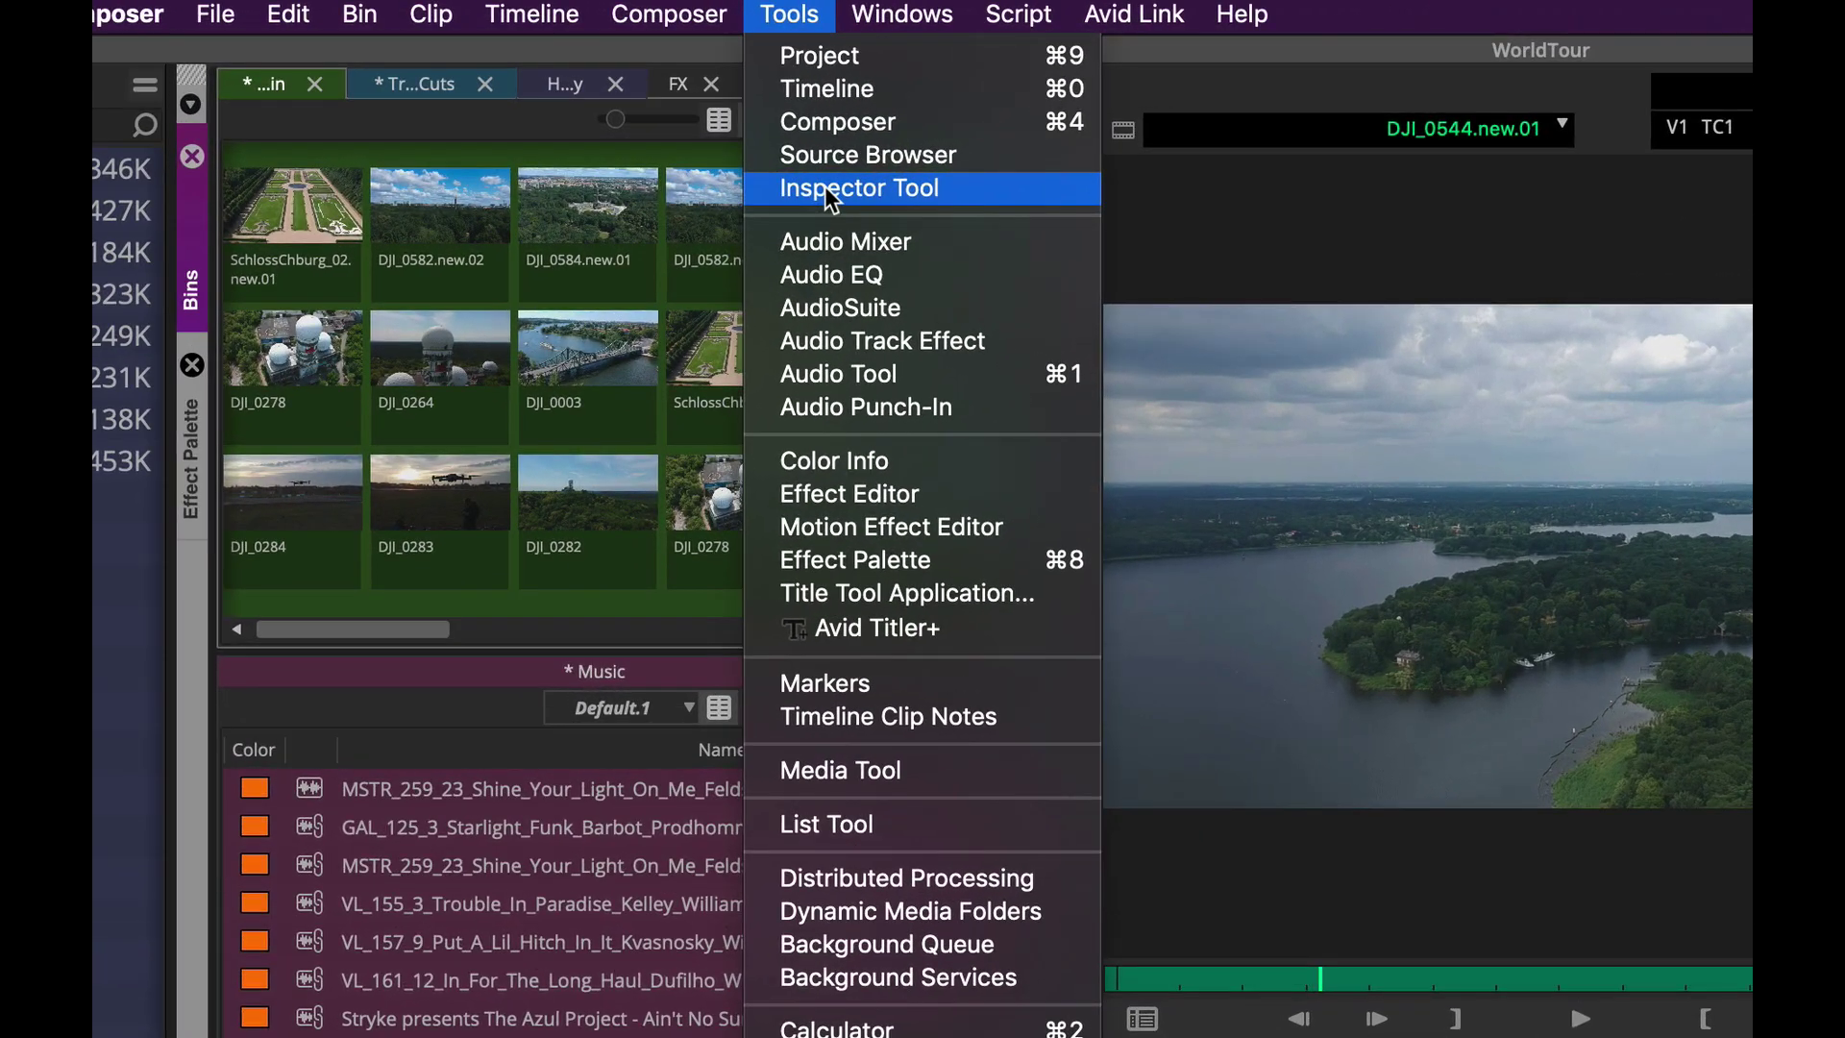
click(824, 187)
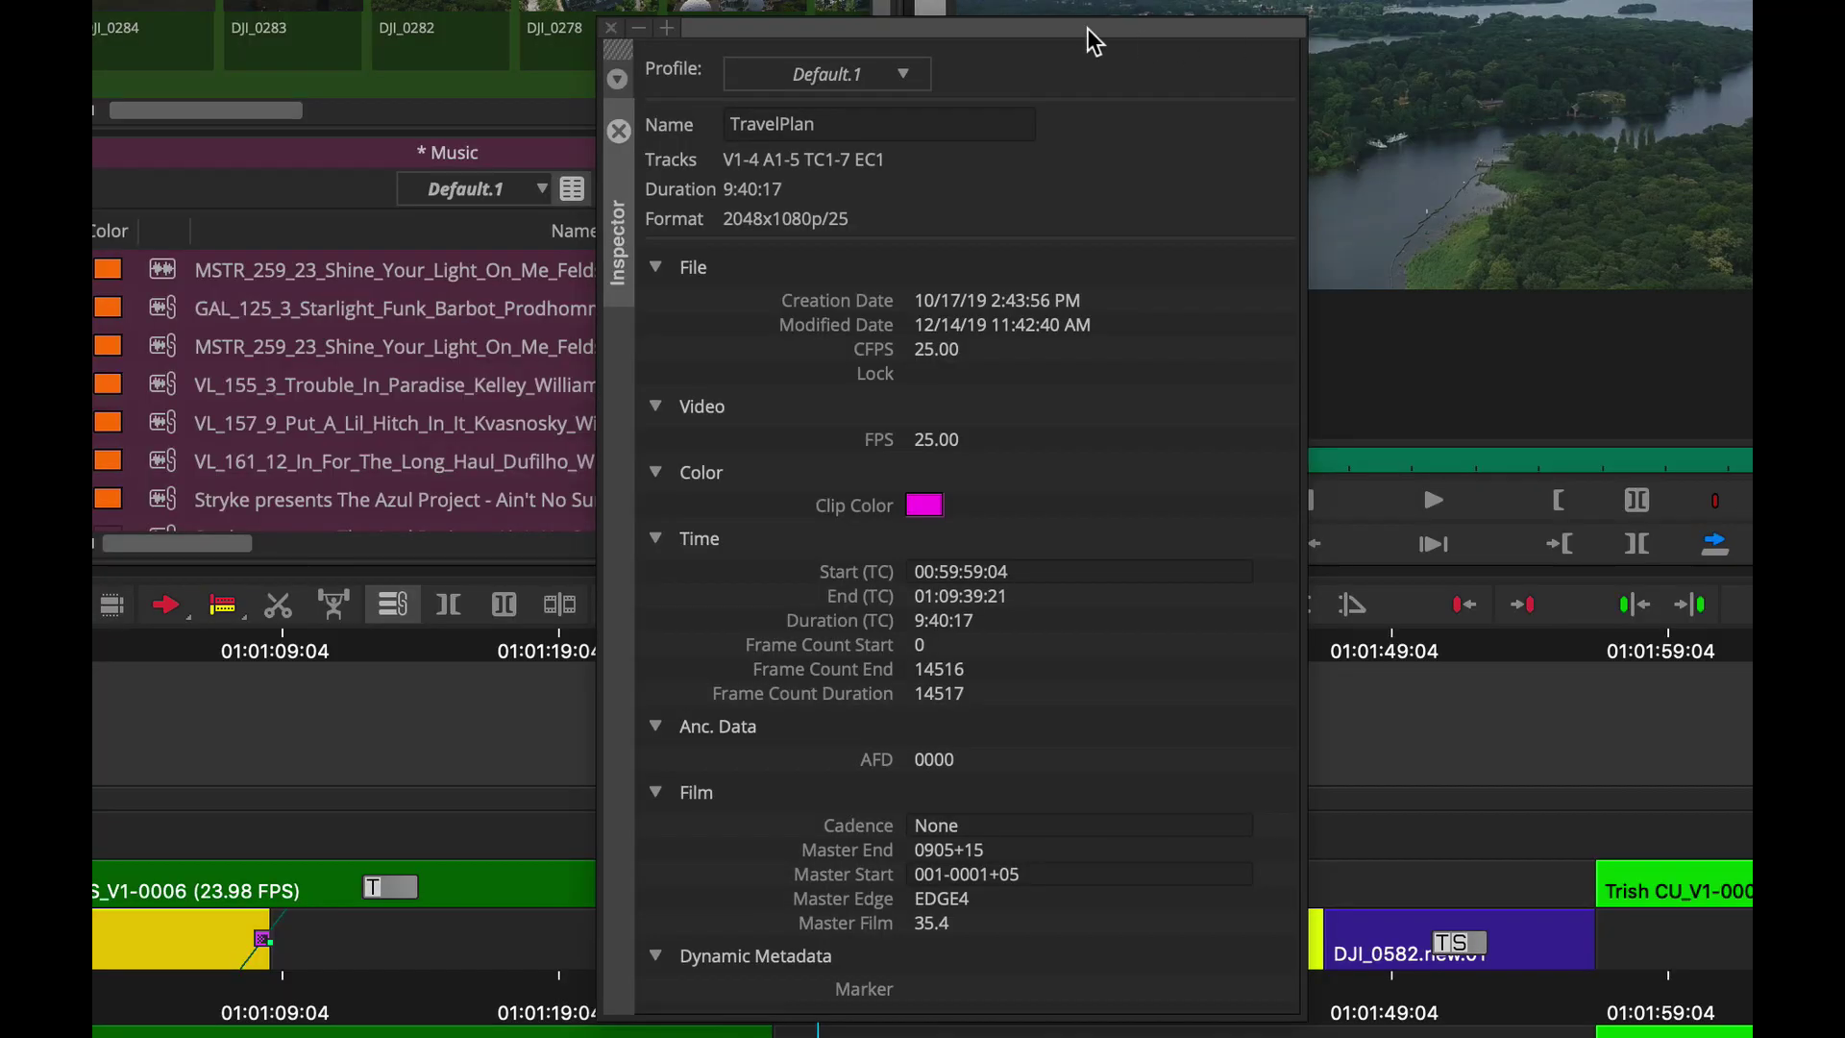
drag(1013, 31, 923, 112)
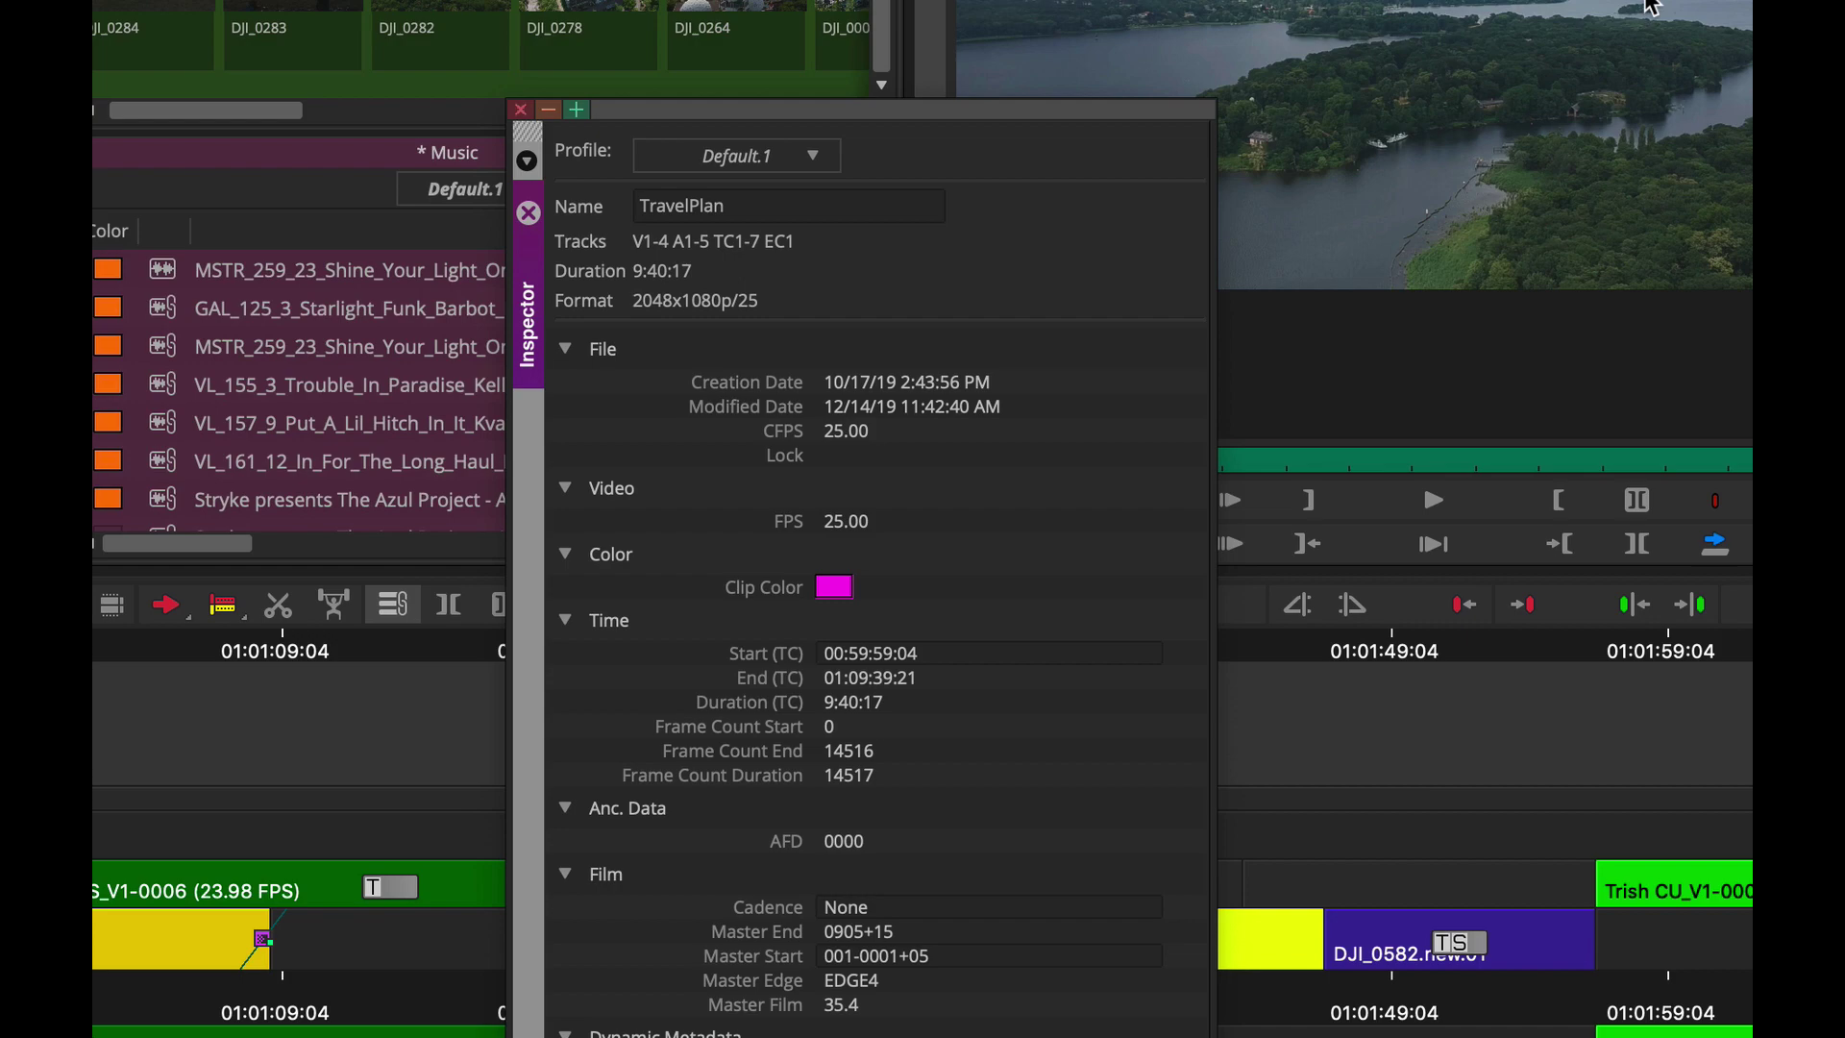
Step: Compare Inspector details for source clip DJI_0544.new.01 and the TravelPlan sequence
click(1292, 6)
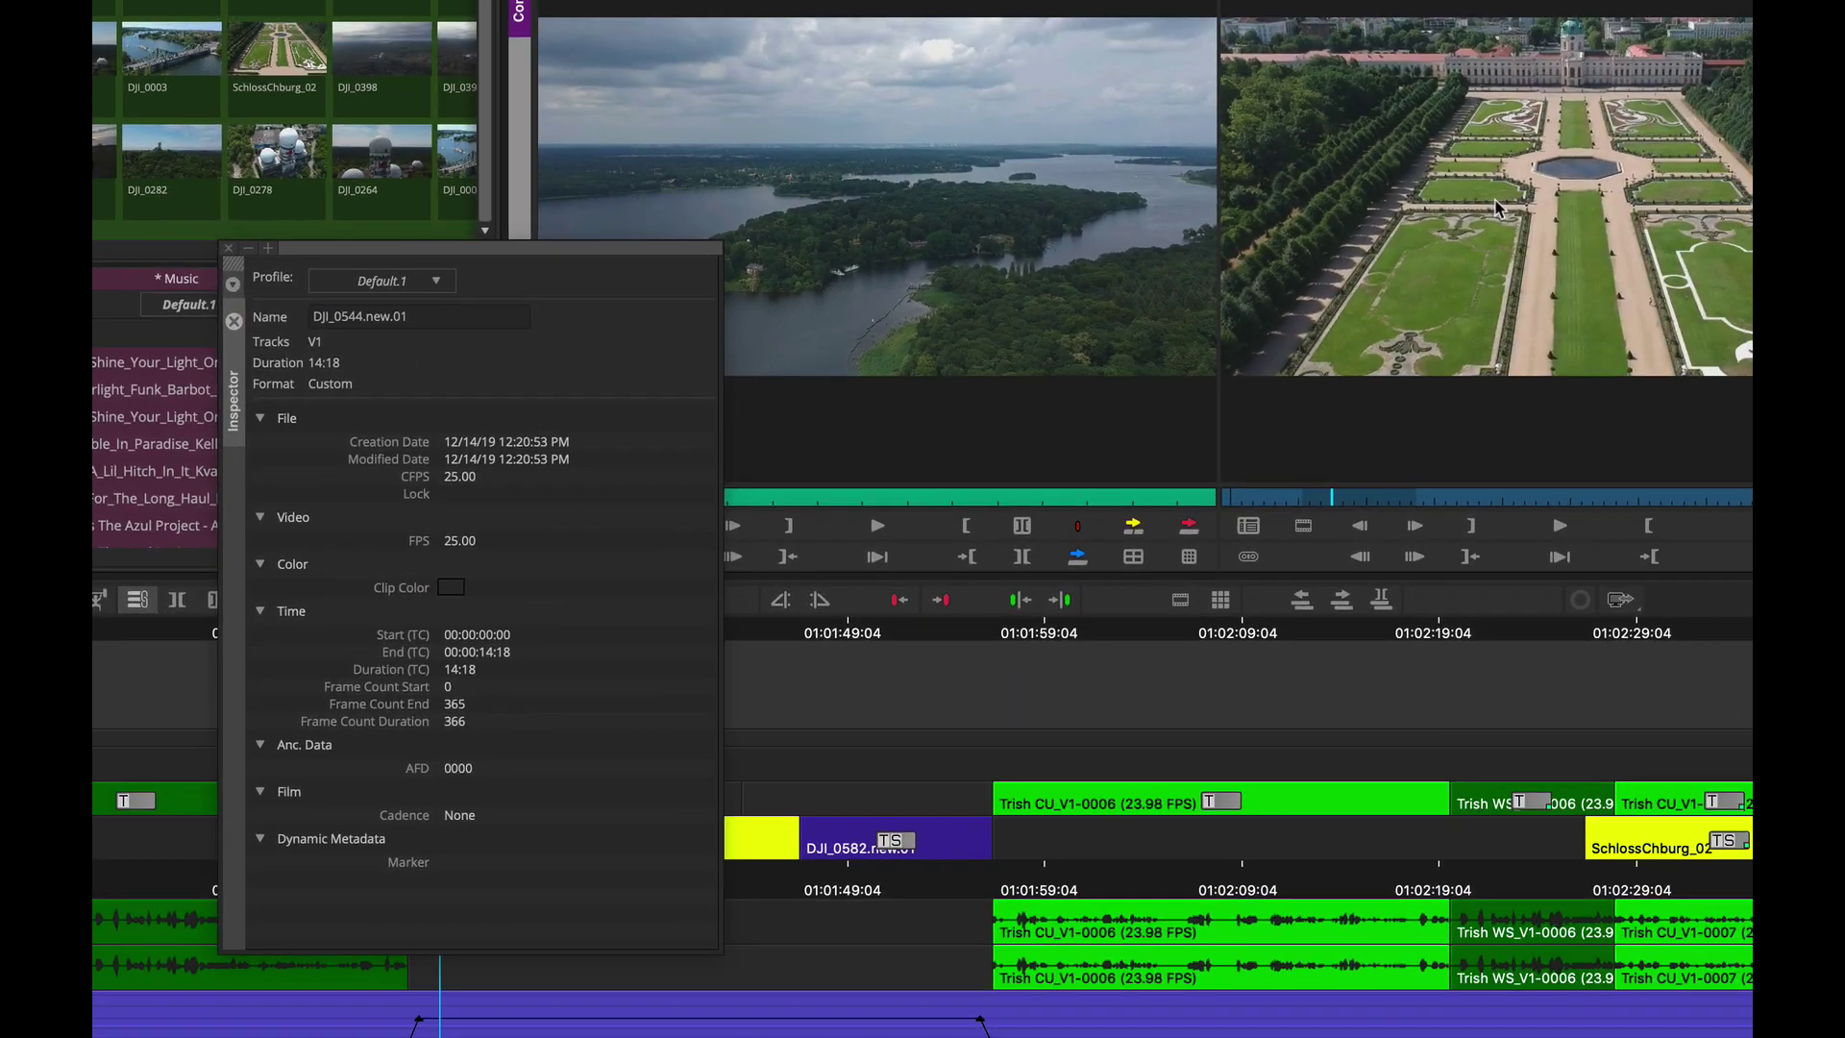
click(1496, 207)
click(1015, 199)
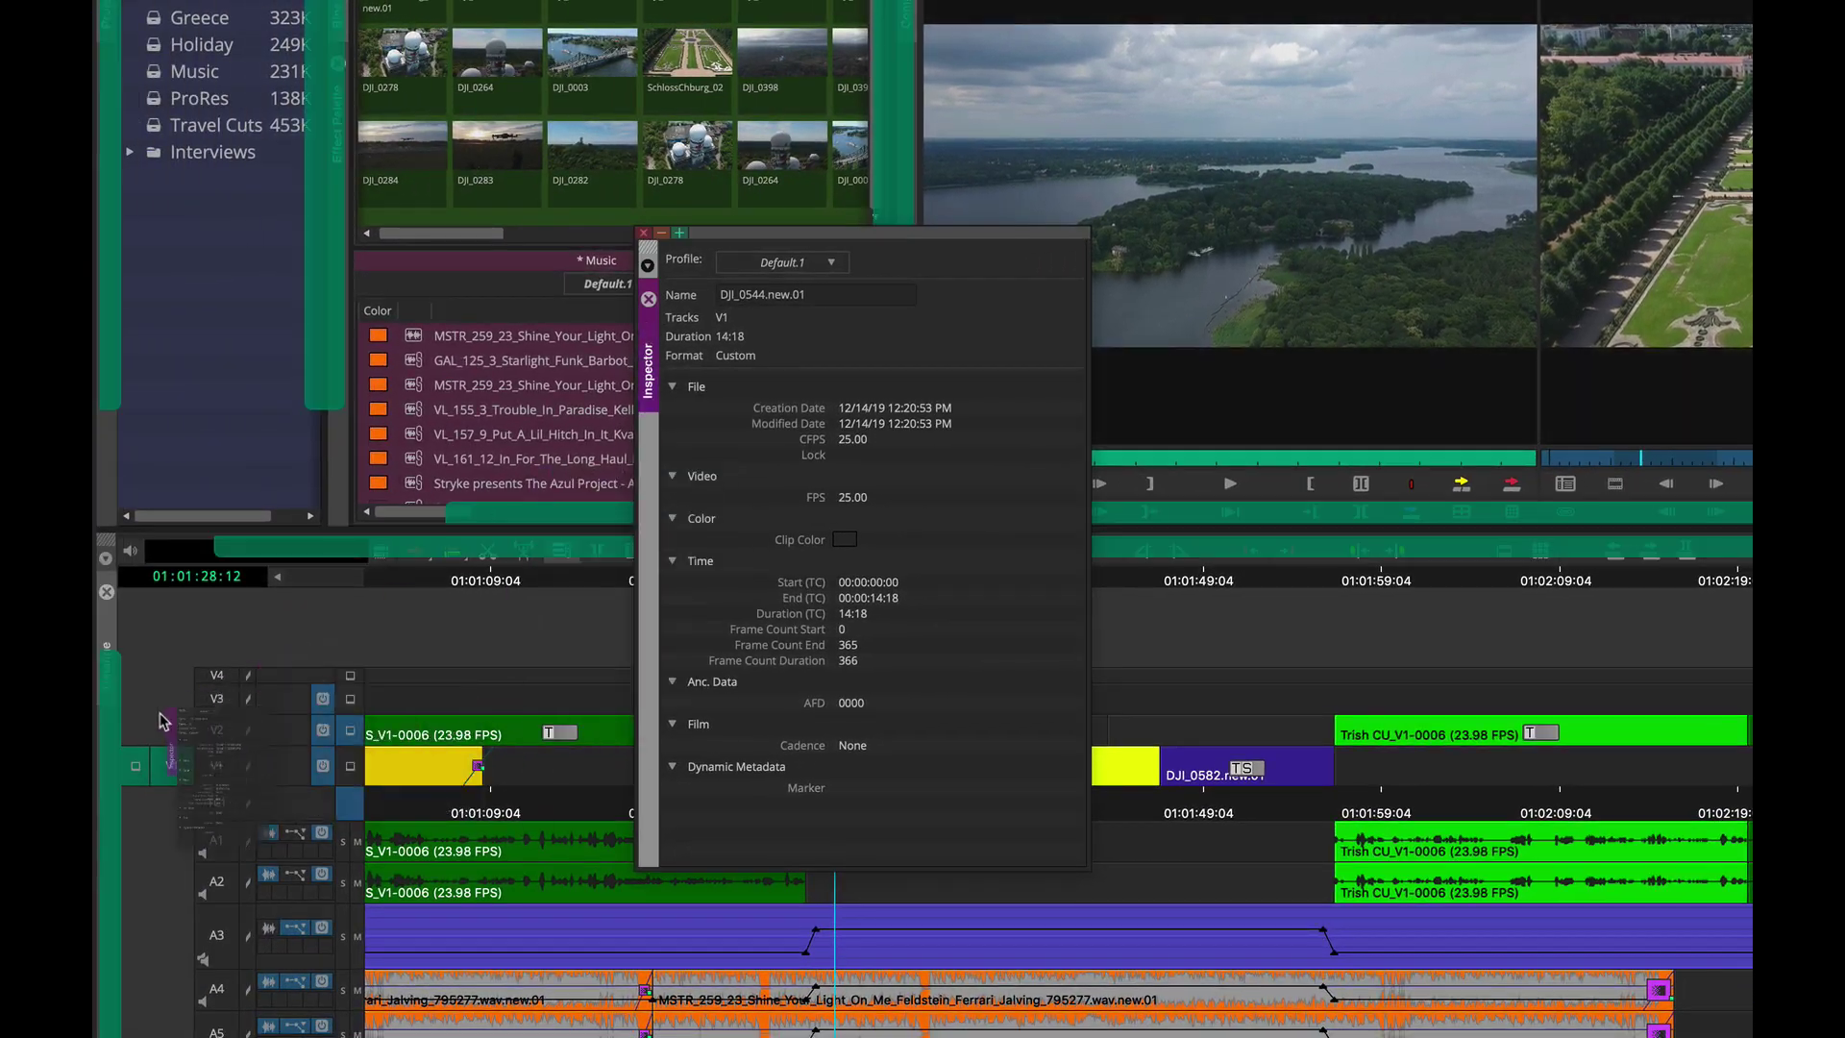
Step: Dock the Inspector beneath the bins, then select six drone clips starting from DJI_0282
drag(163, 721, 165, 723)
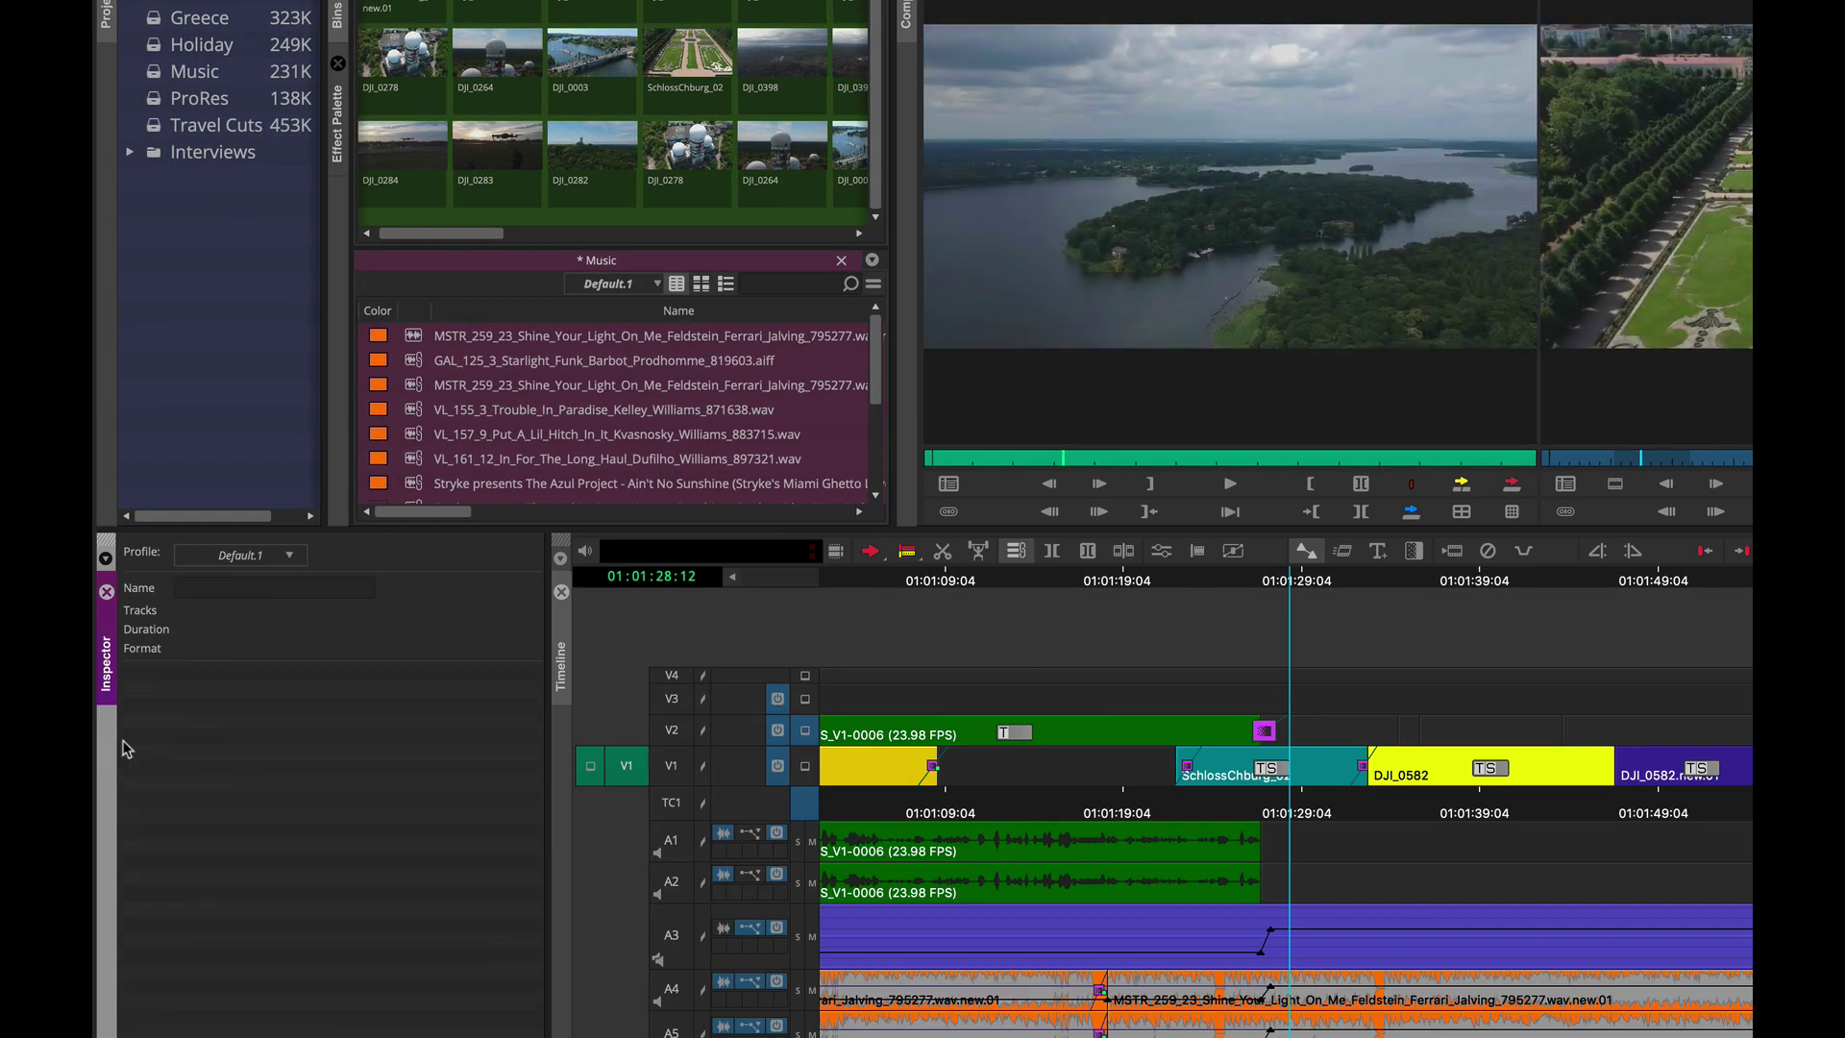
click(581, 140)
key(Up)
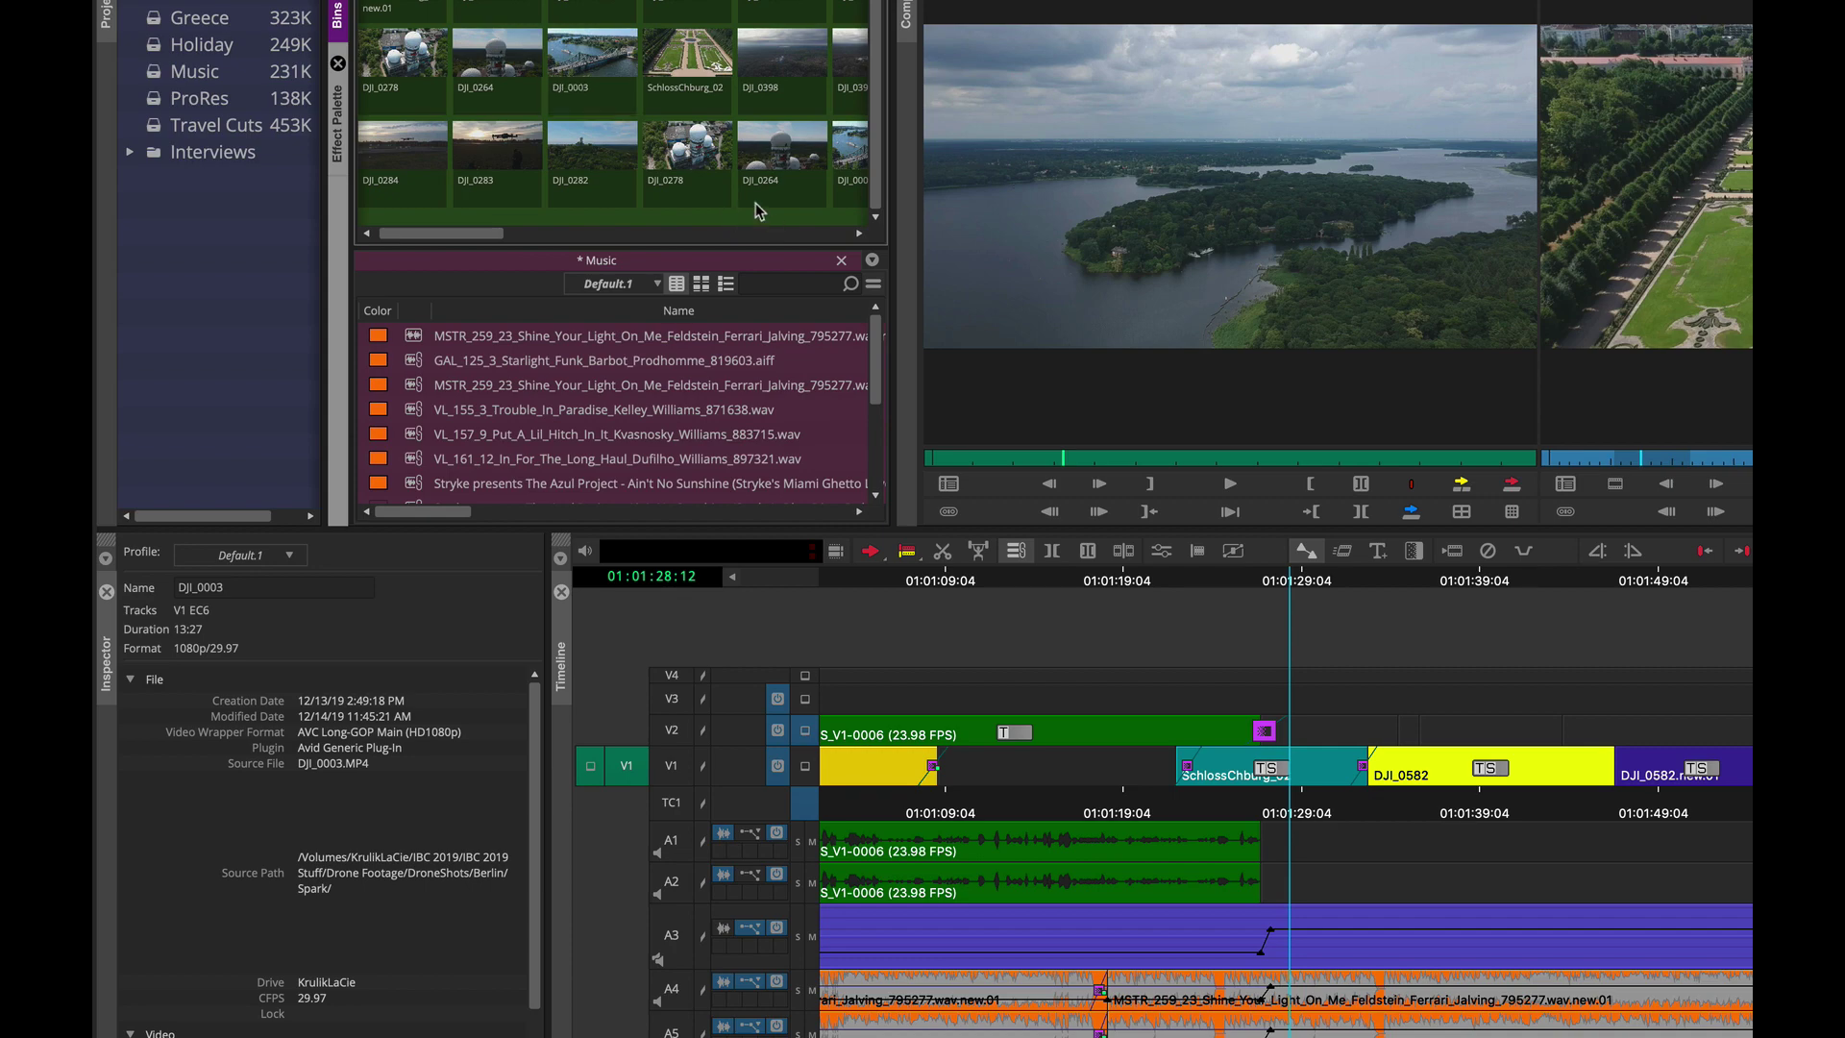
drag(755, 203, 593, 63)
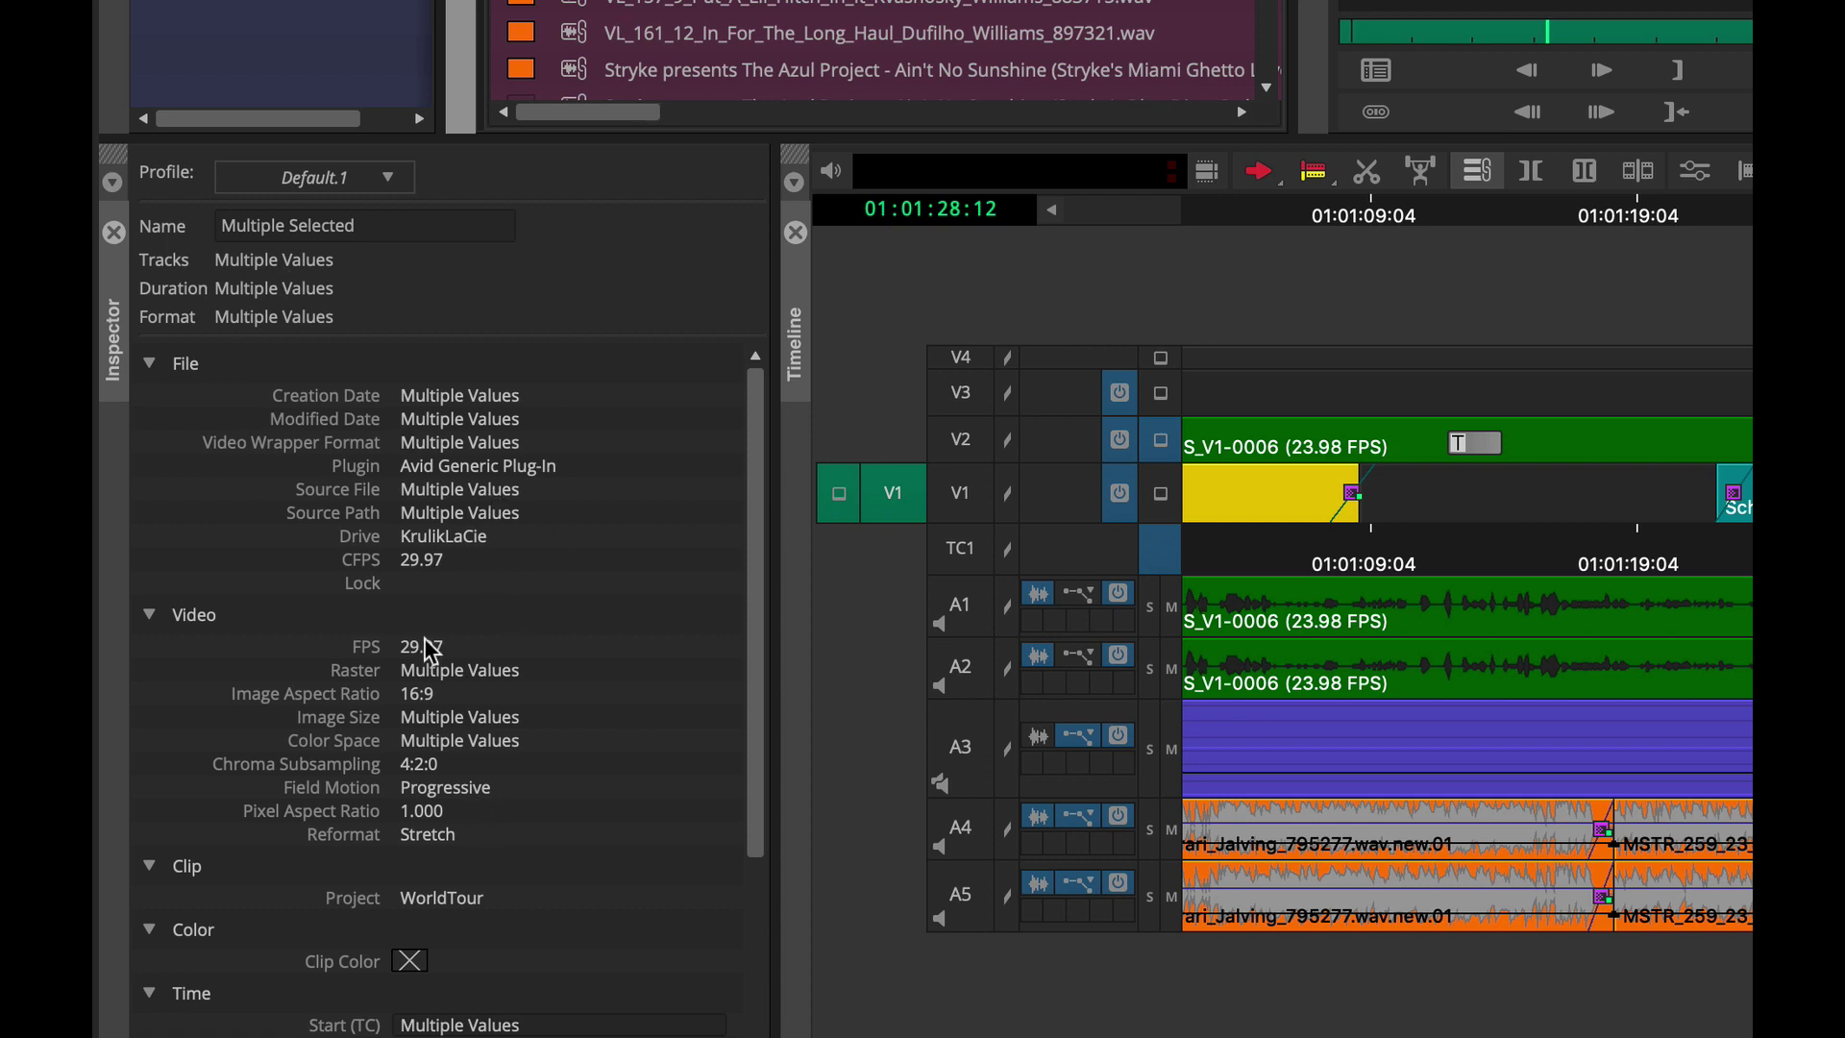
drag(755, 466, 754, 519)
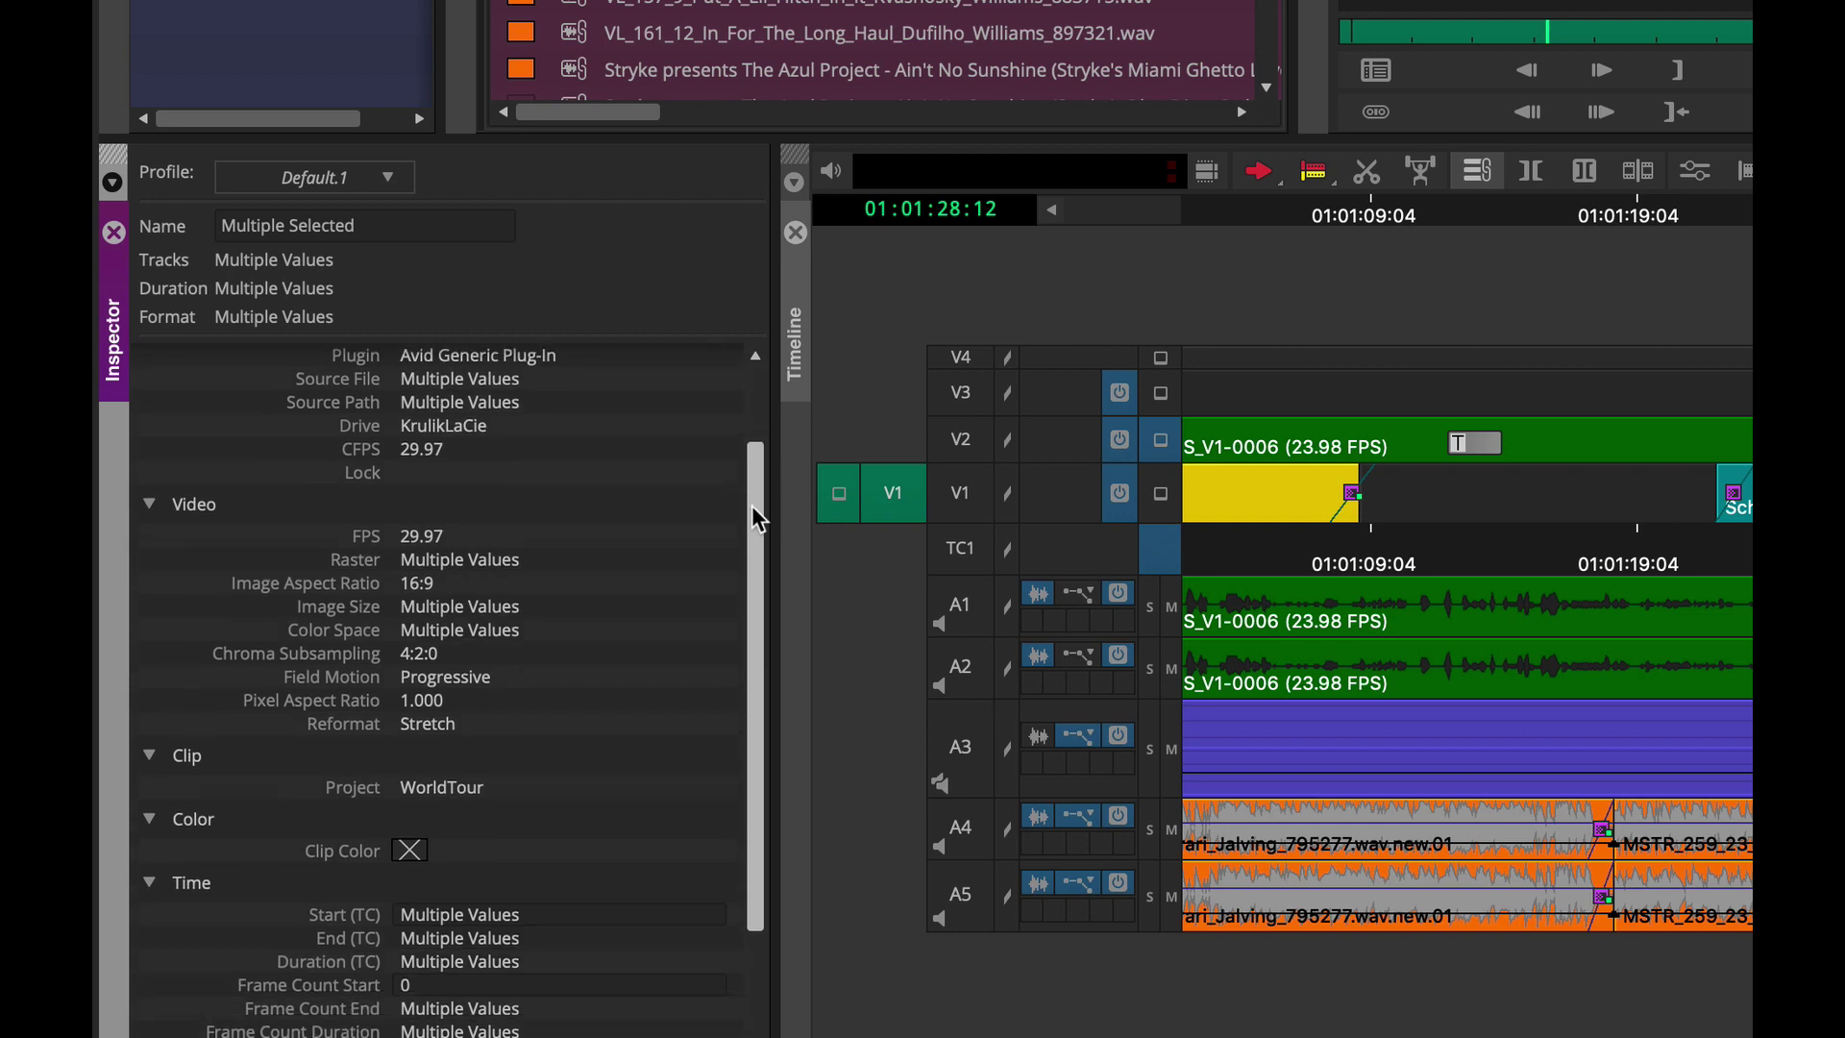
Step: Set the selected drone clips' Clip Color to yellow in the Inspector
click(410, 857)
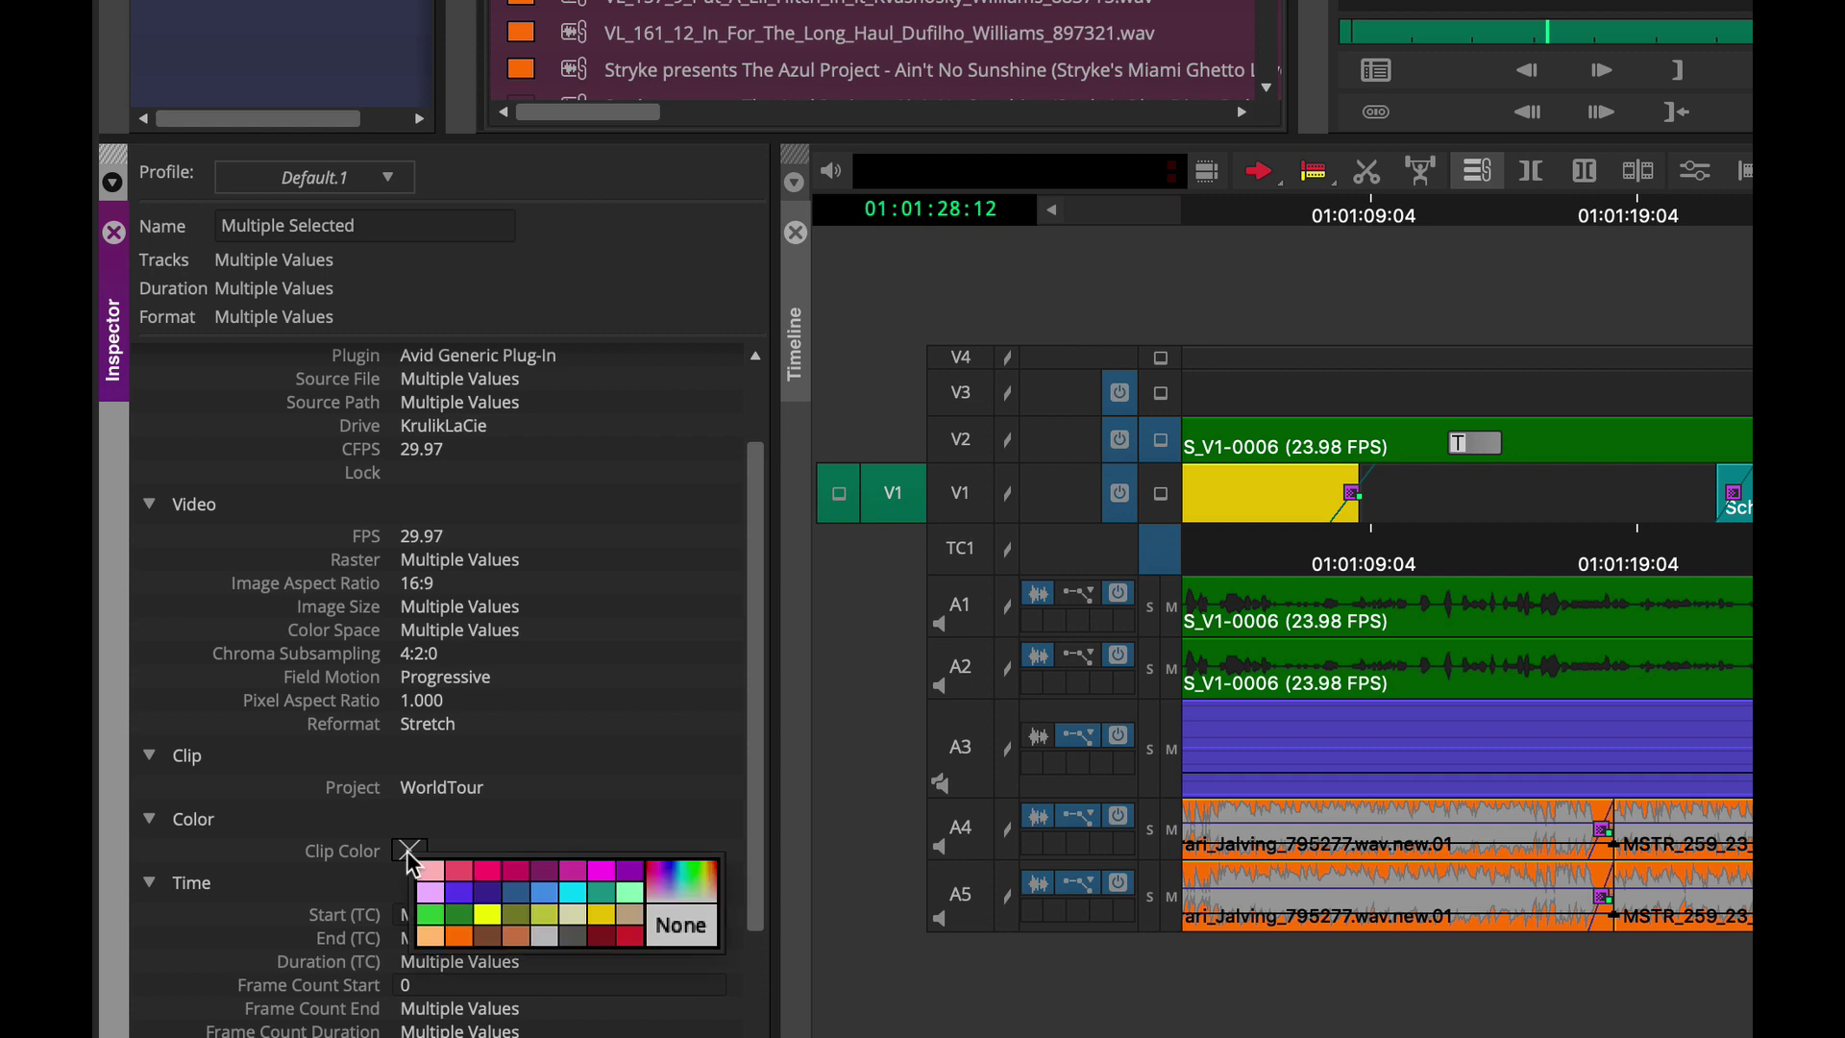
click(486, 926)
click(413, 854)
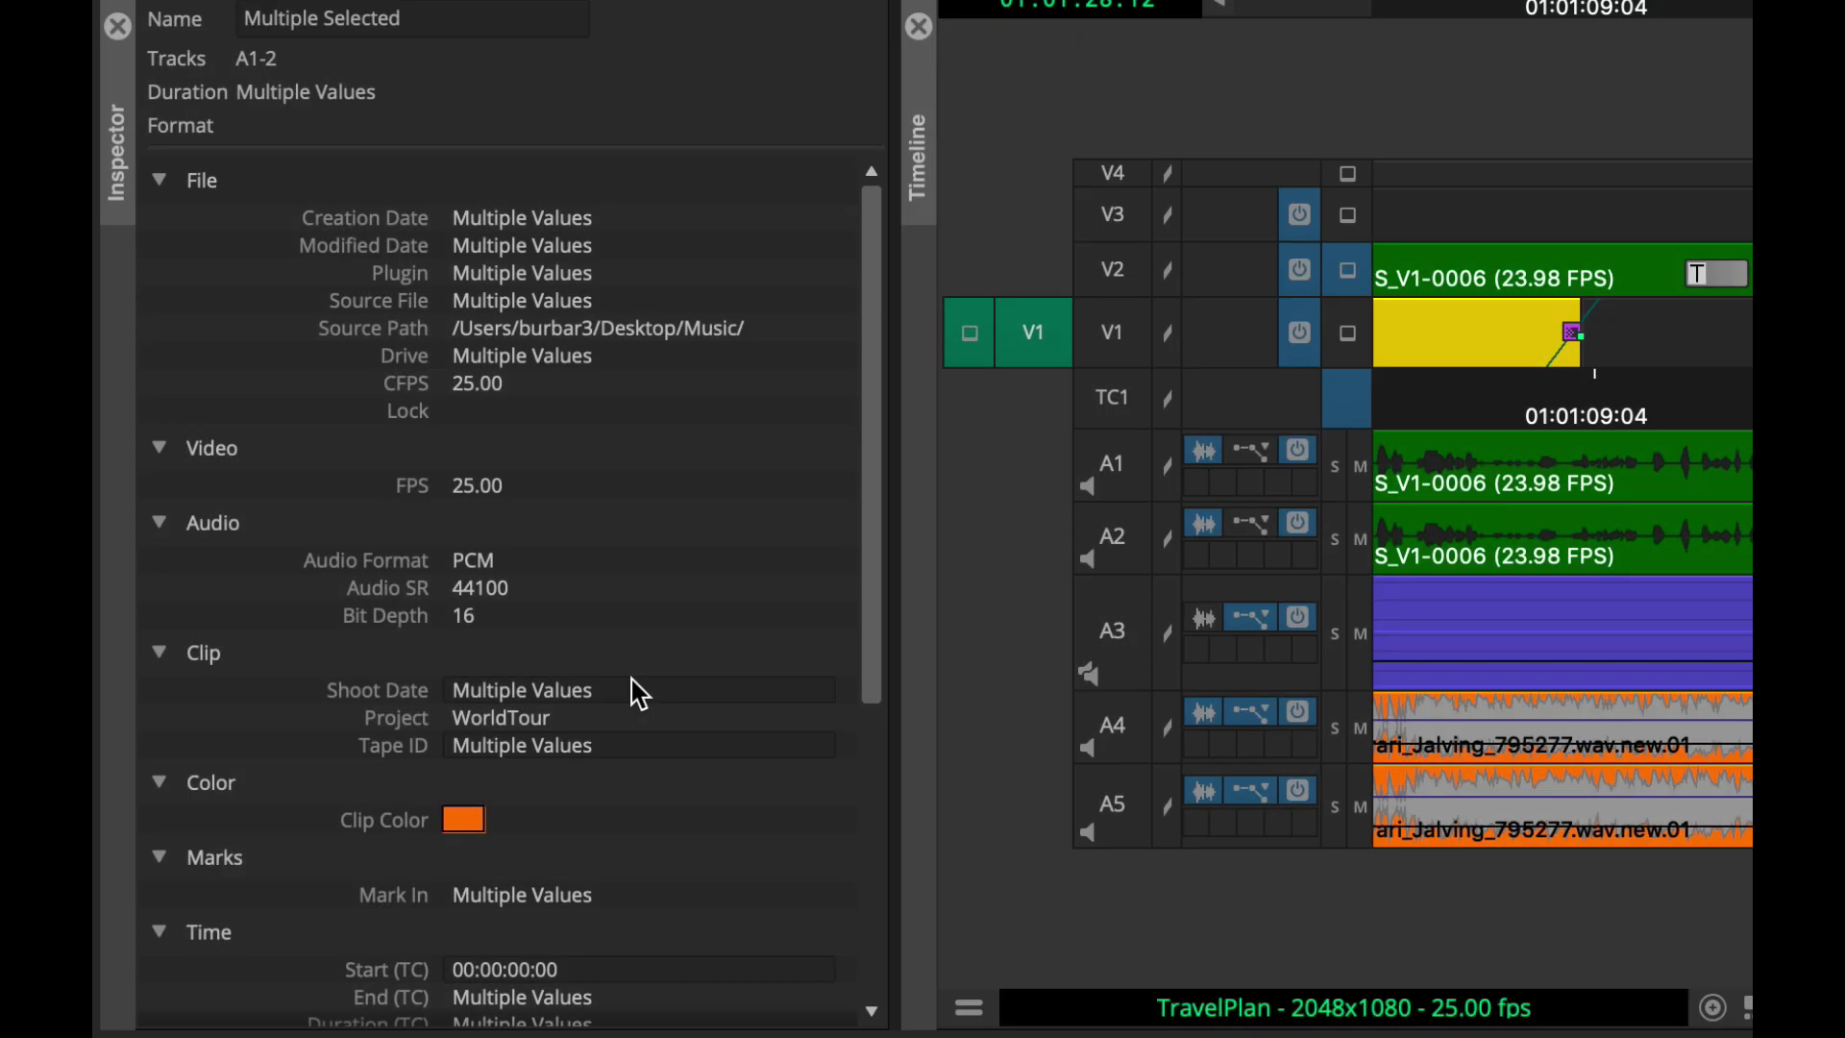
Step: Set the music clips' Shoot Date to 12/14/19
click(631, 688)
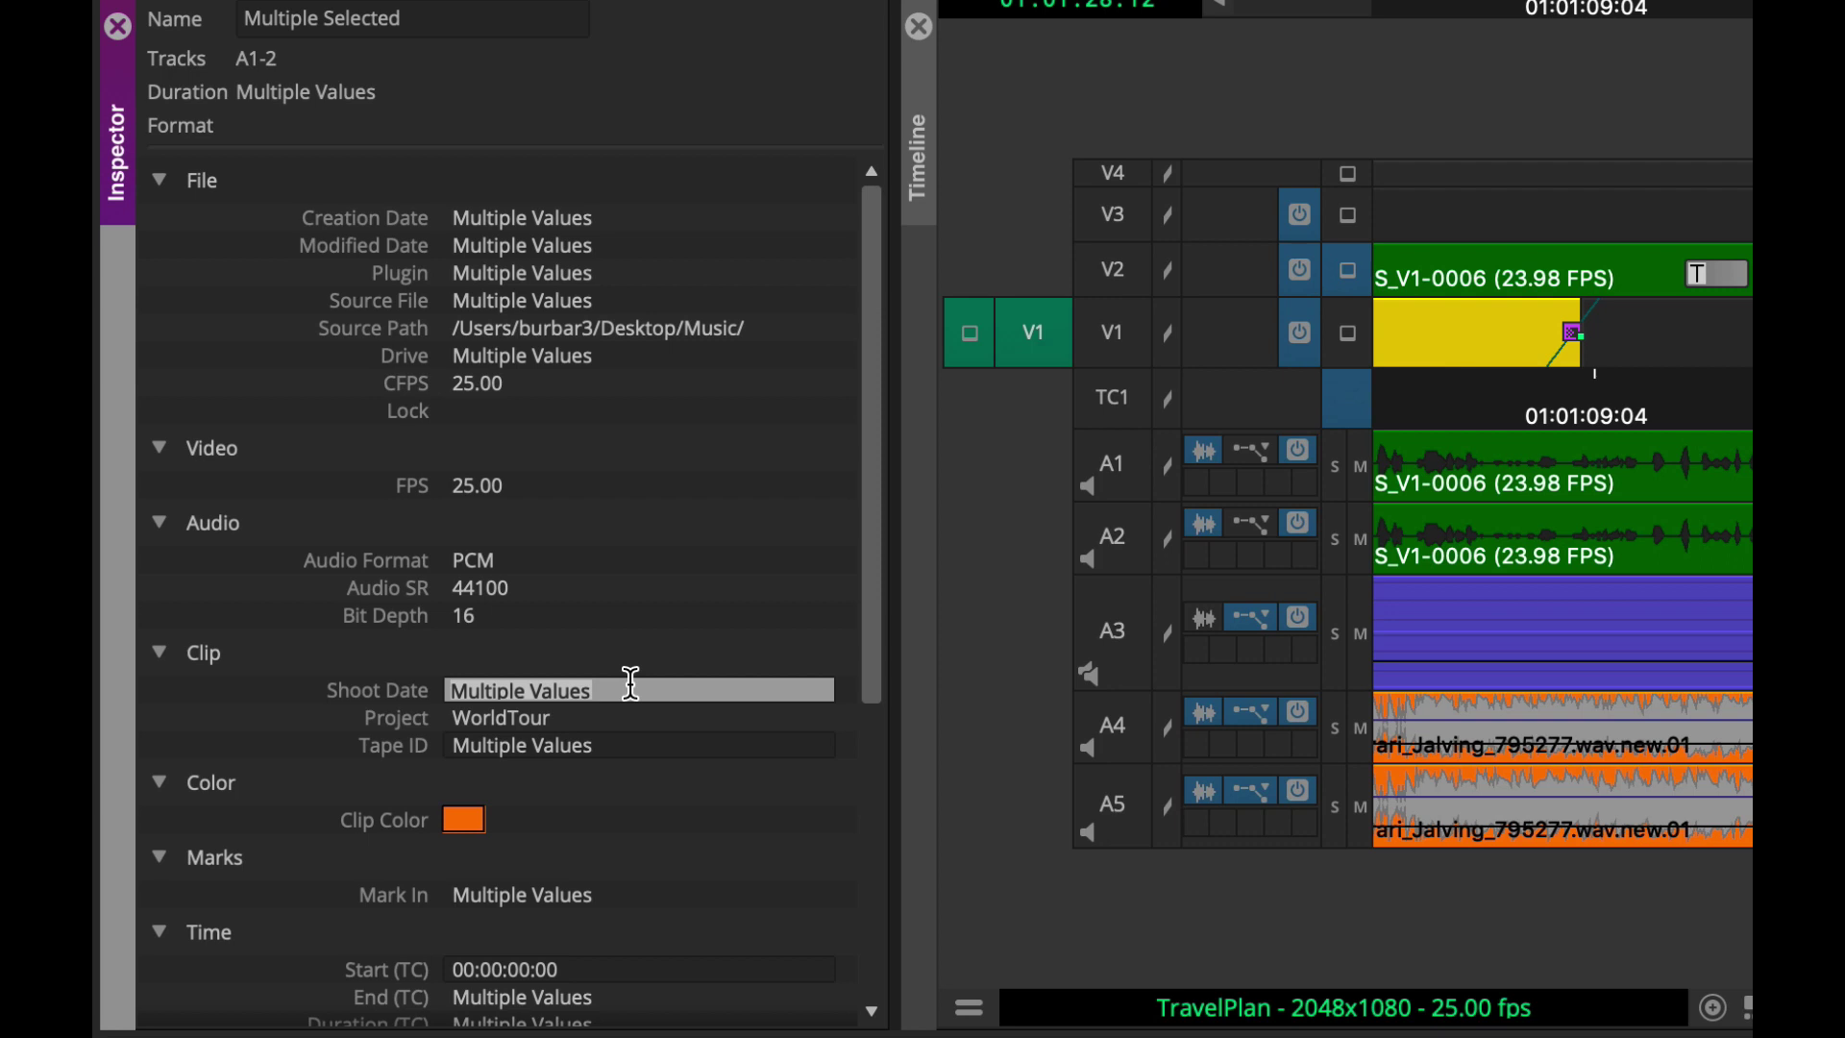
text(12/14/19)
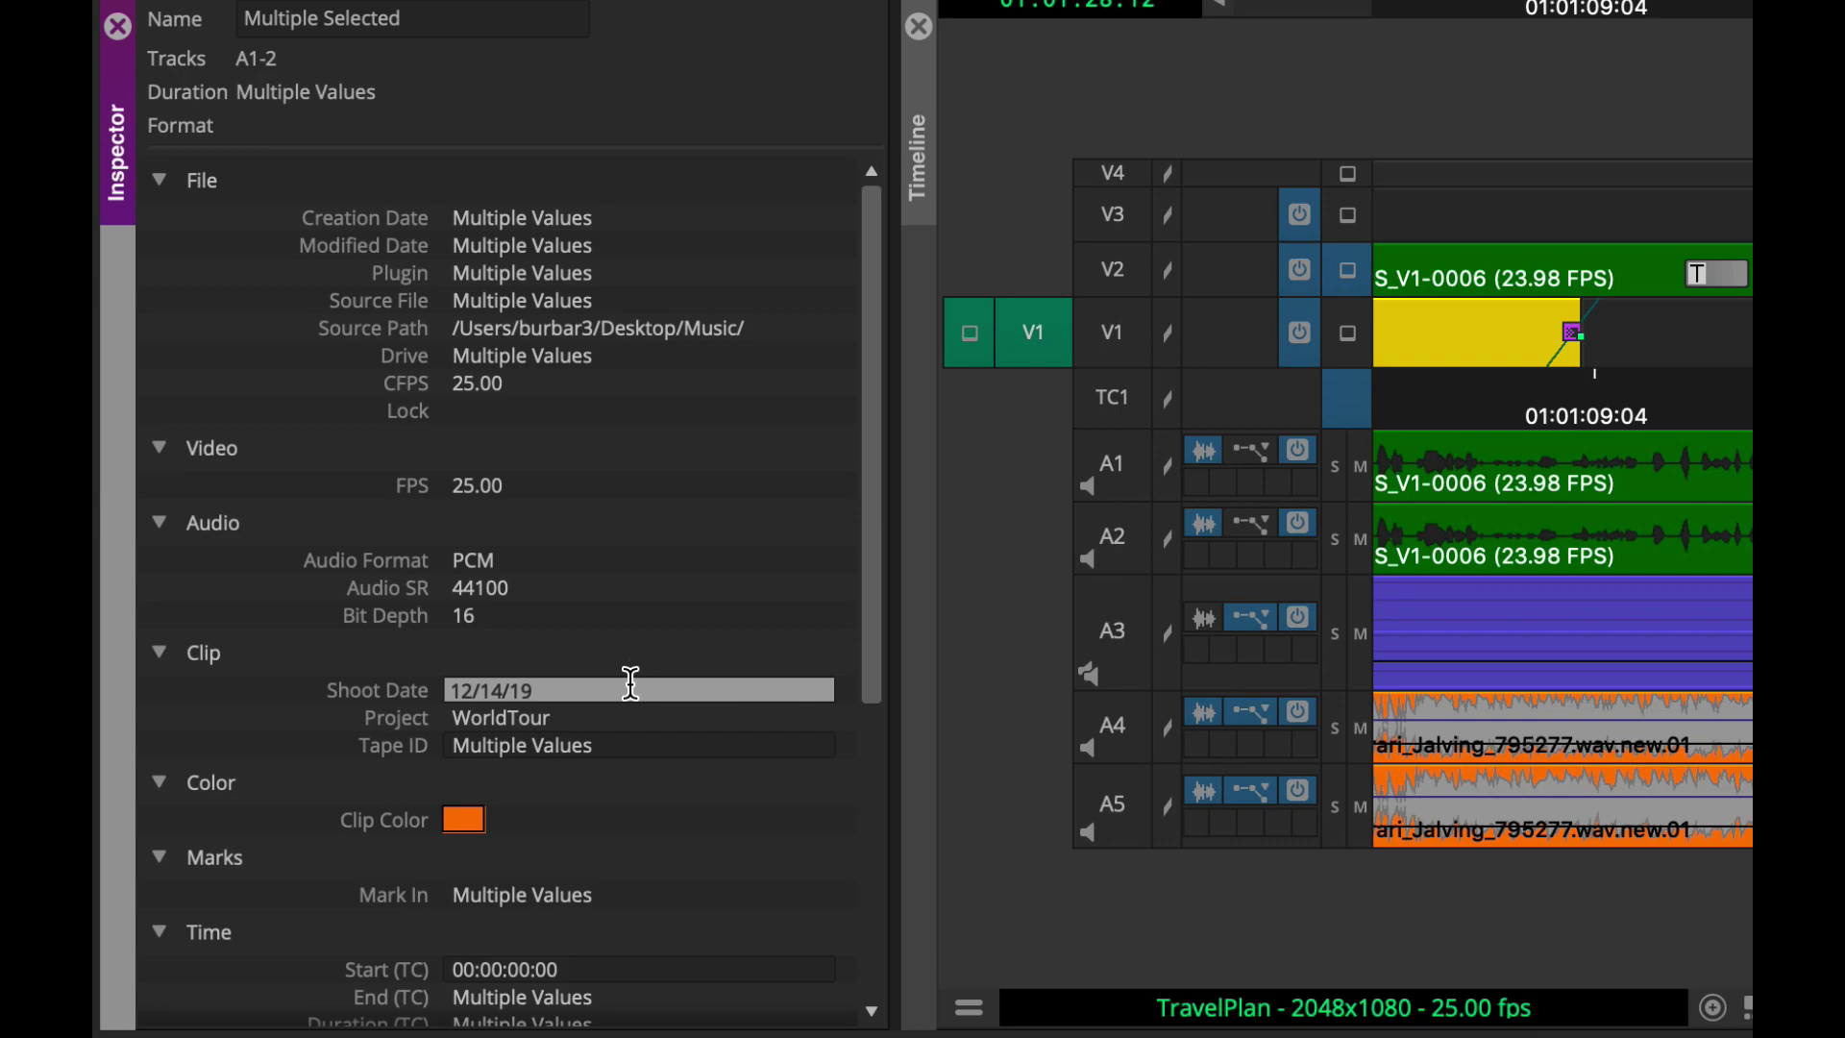
key(Return)
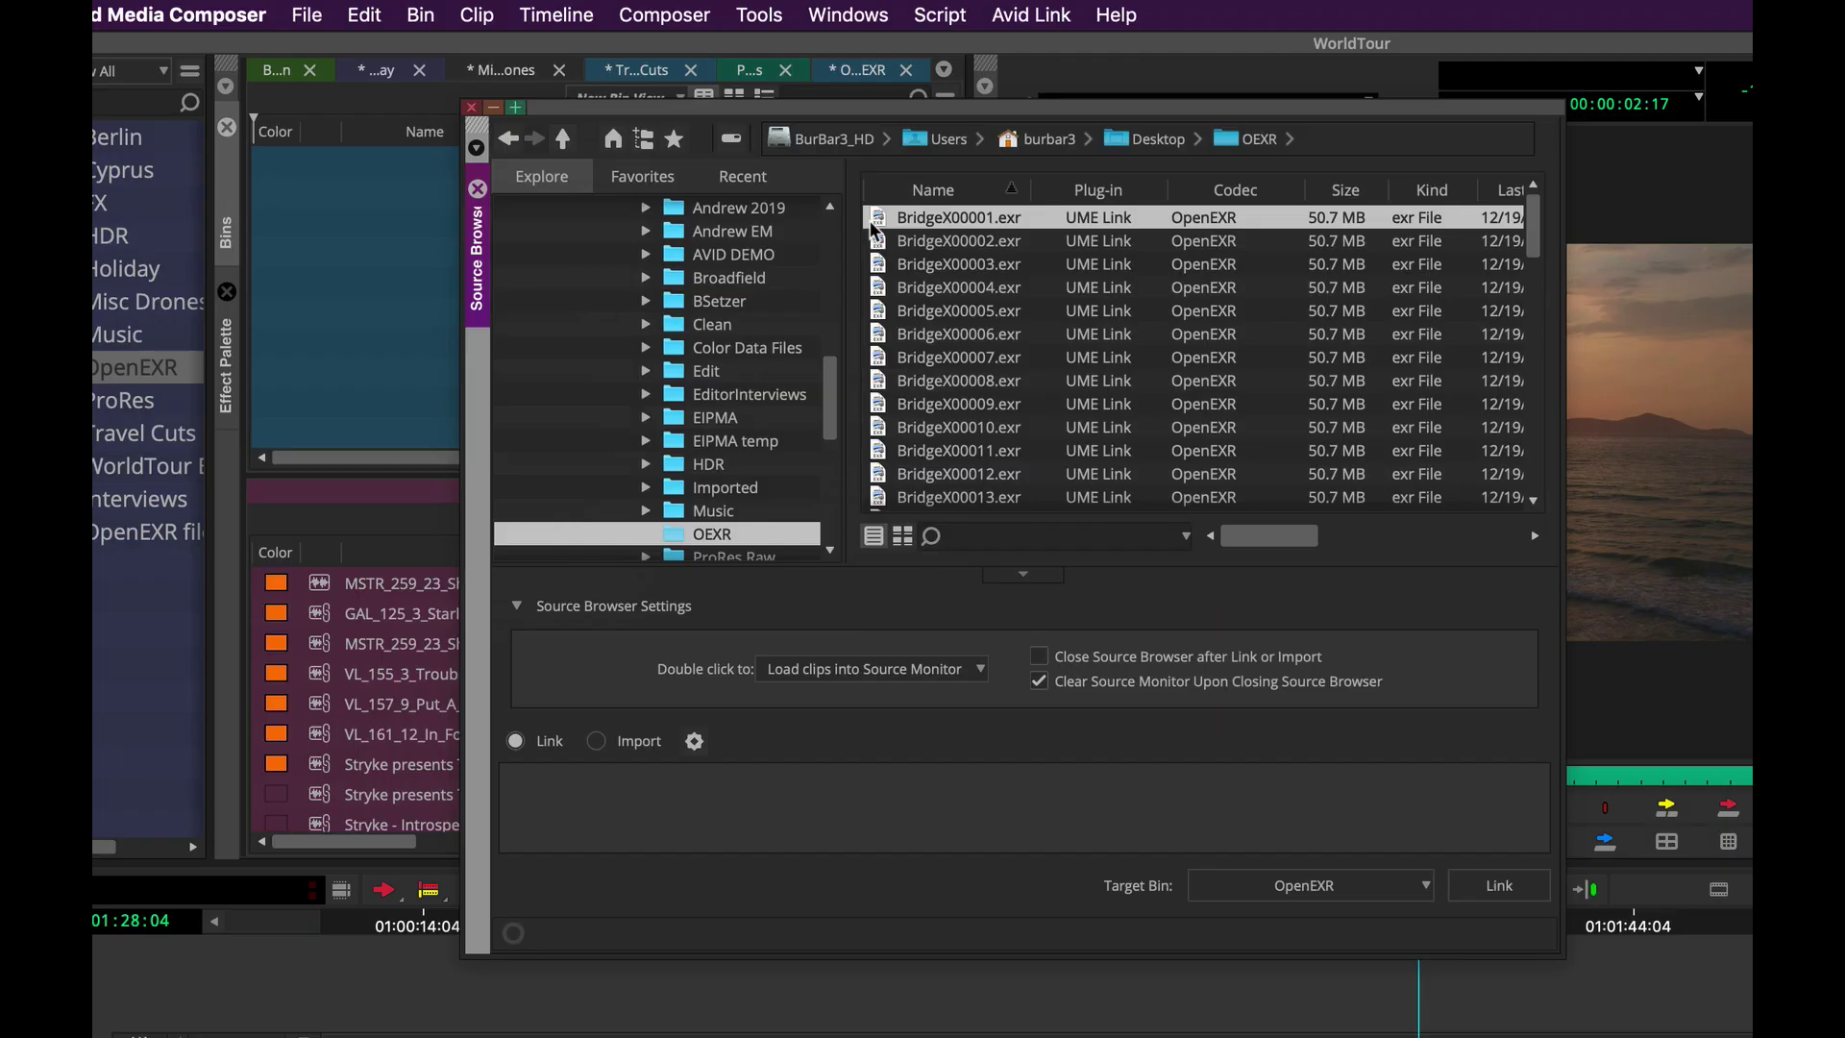
Step: Link the BridgeX OpenEXR frames, close the Source Browser, and load BridgeX00001 into the source monitor
click(1499, 885)
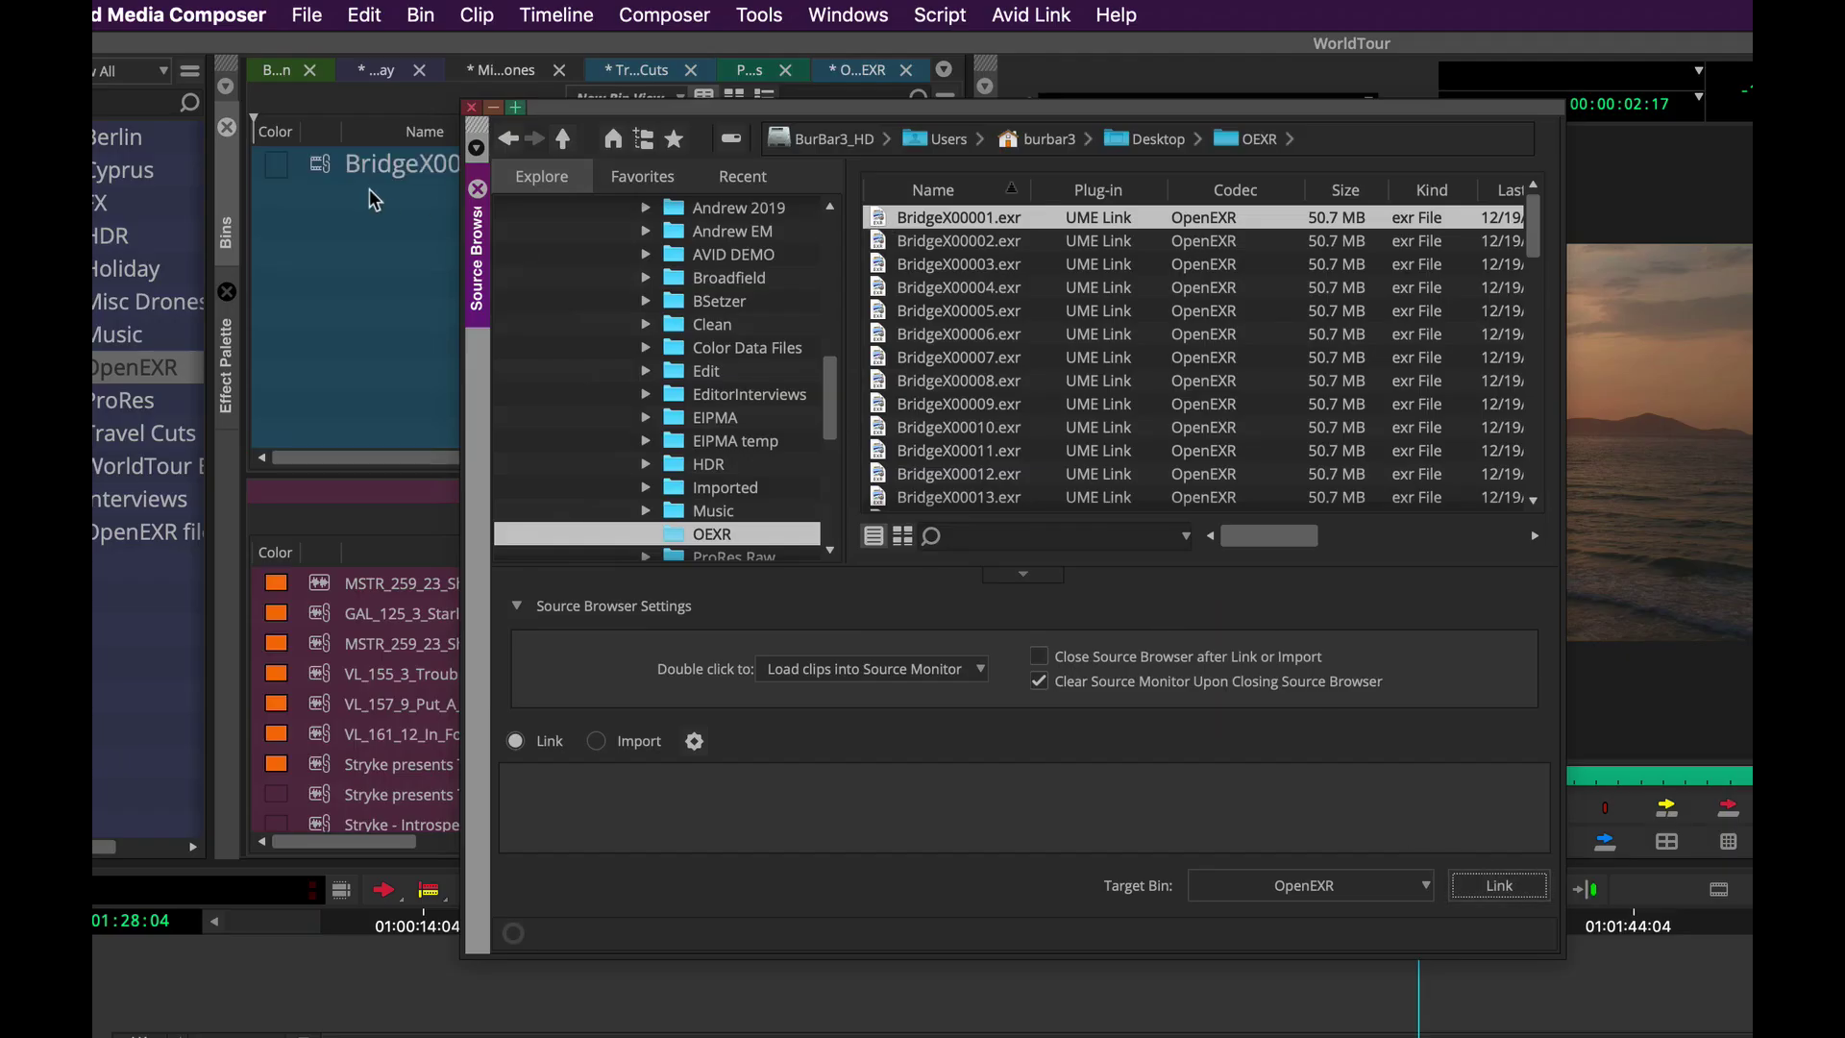
click(476, 191)
drag(403, 190, 1143, 348)
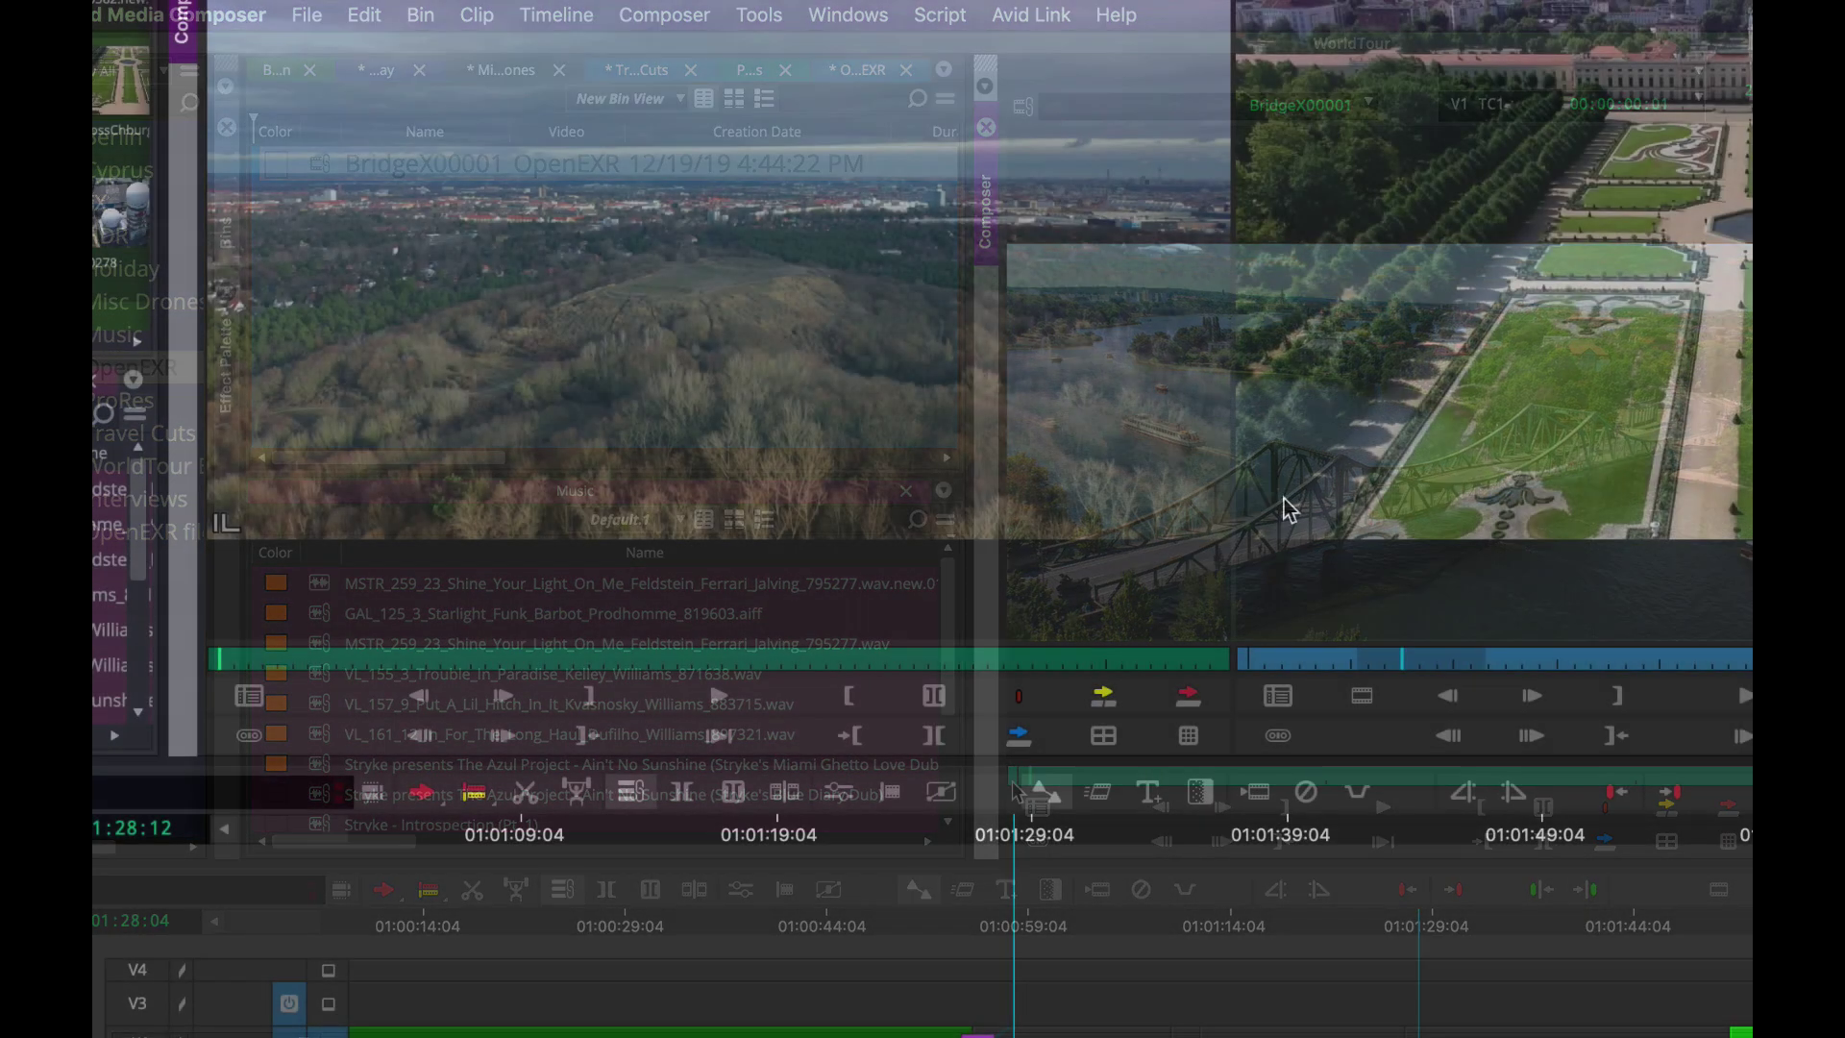
Step: Start exporting the TravelPlan sequence and choose OpenEXR as the export format
right_click(1342, 103)
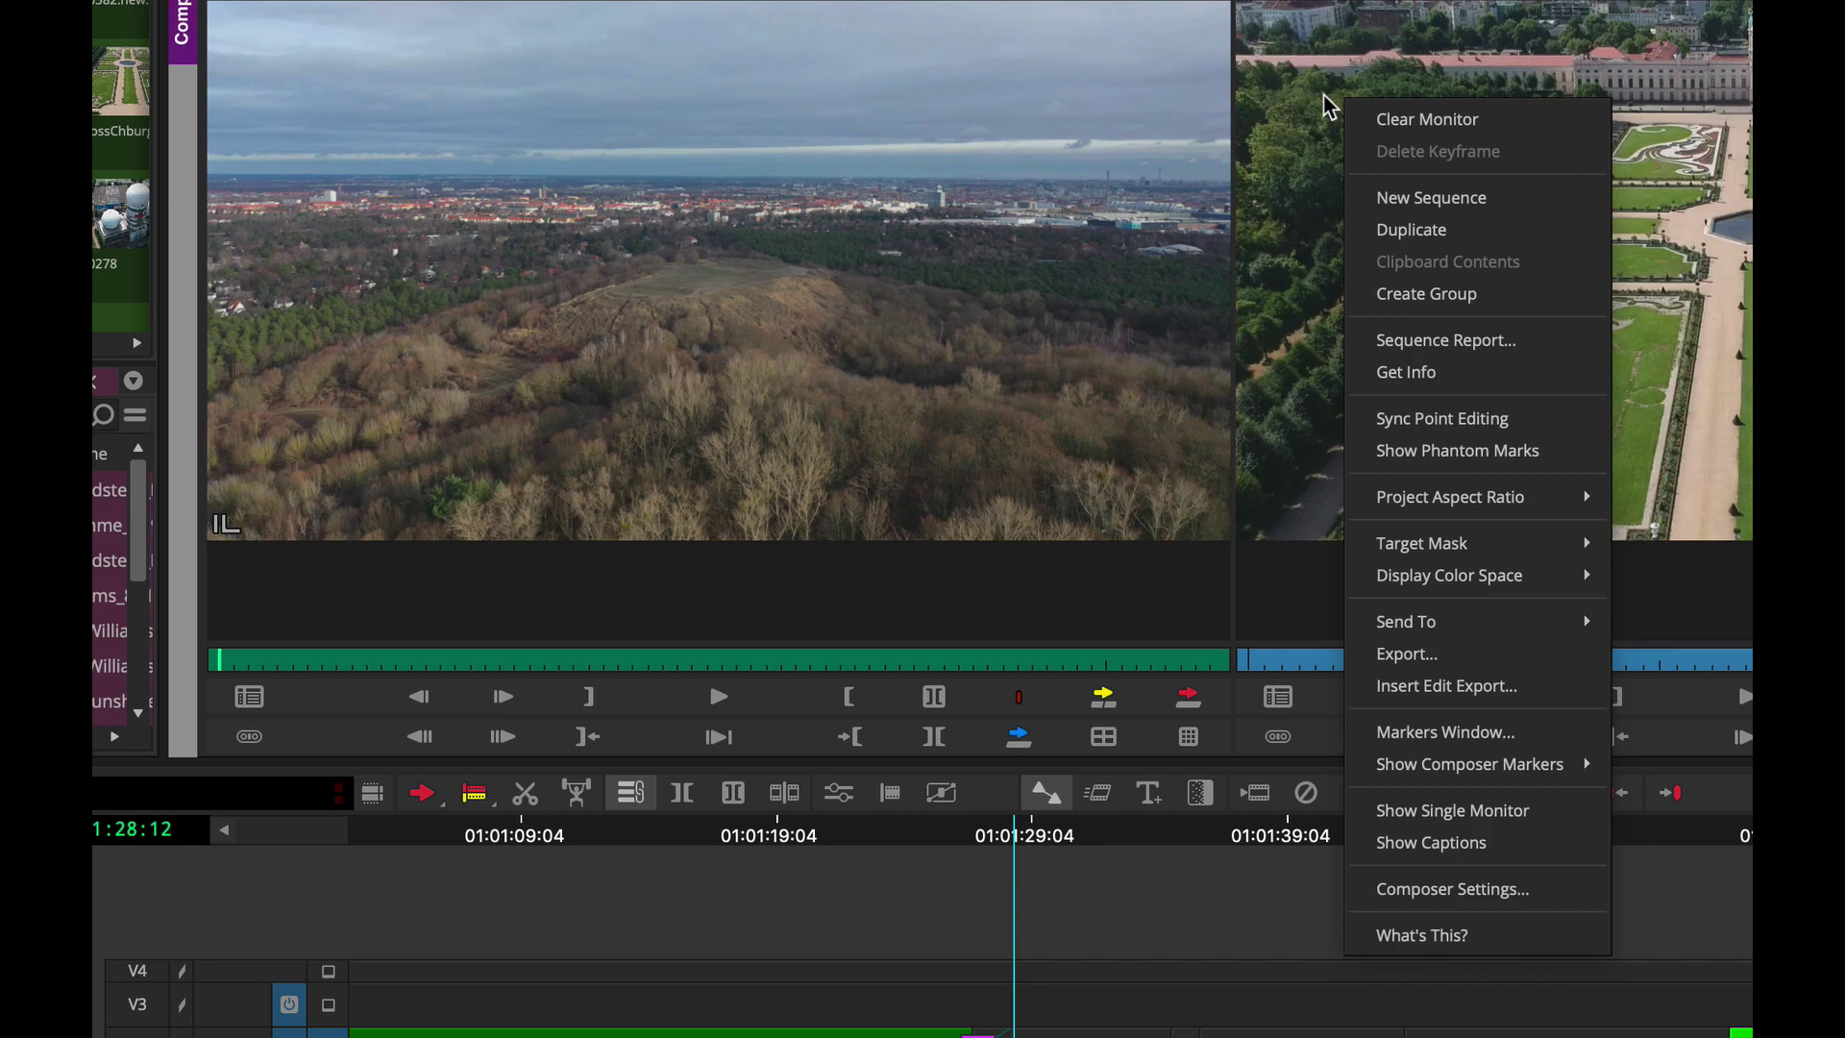
click(1453, 652)
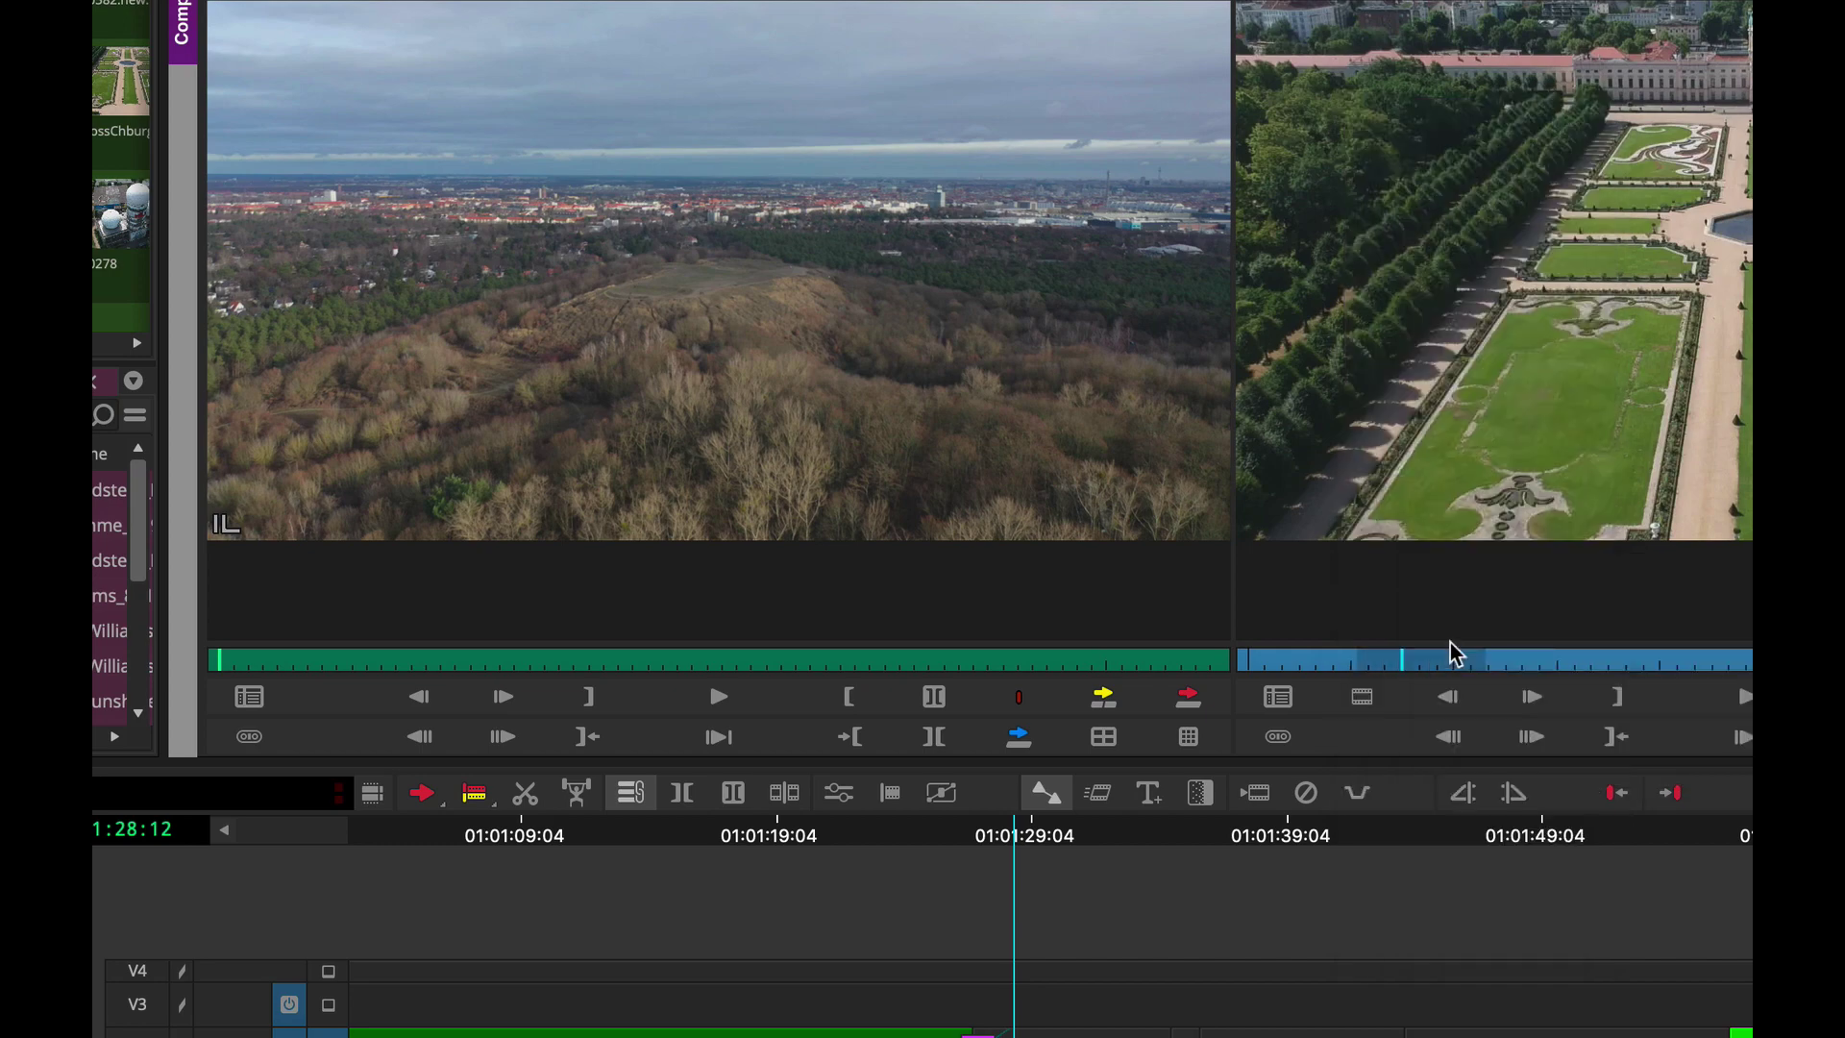
click(766, 745)
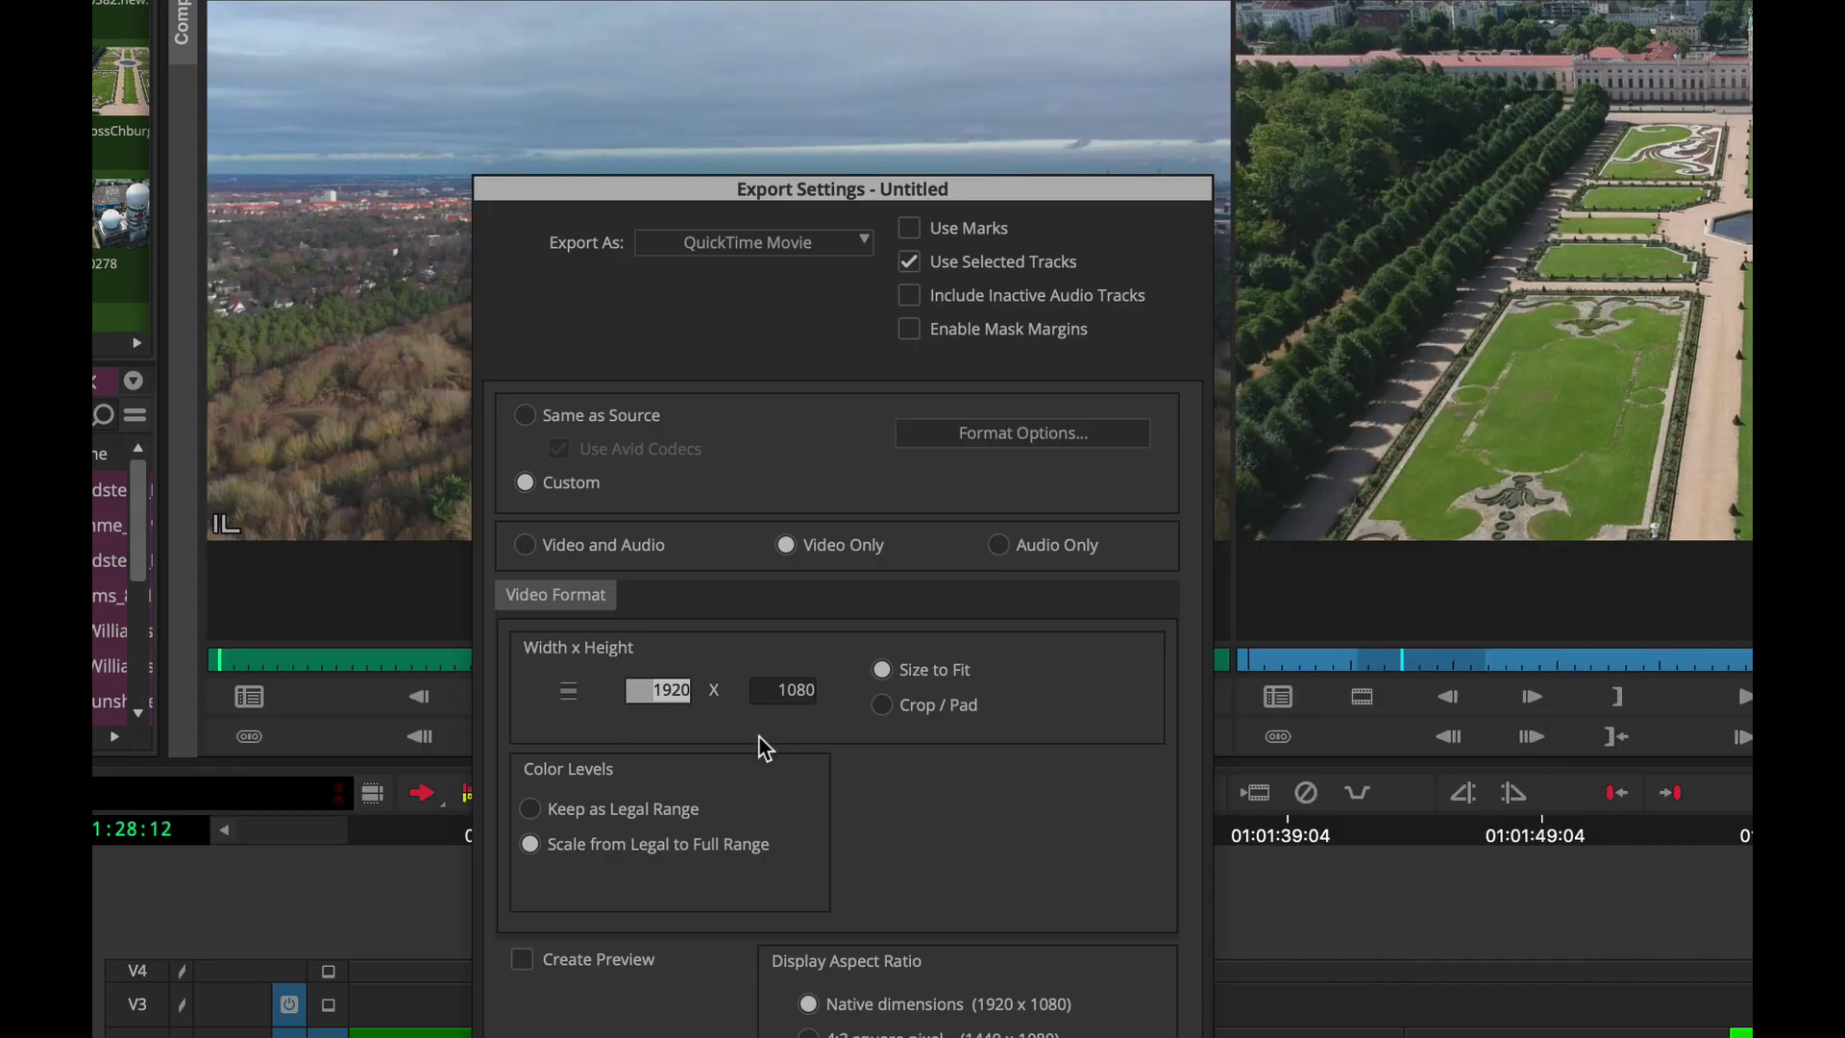
click(771, 241)
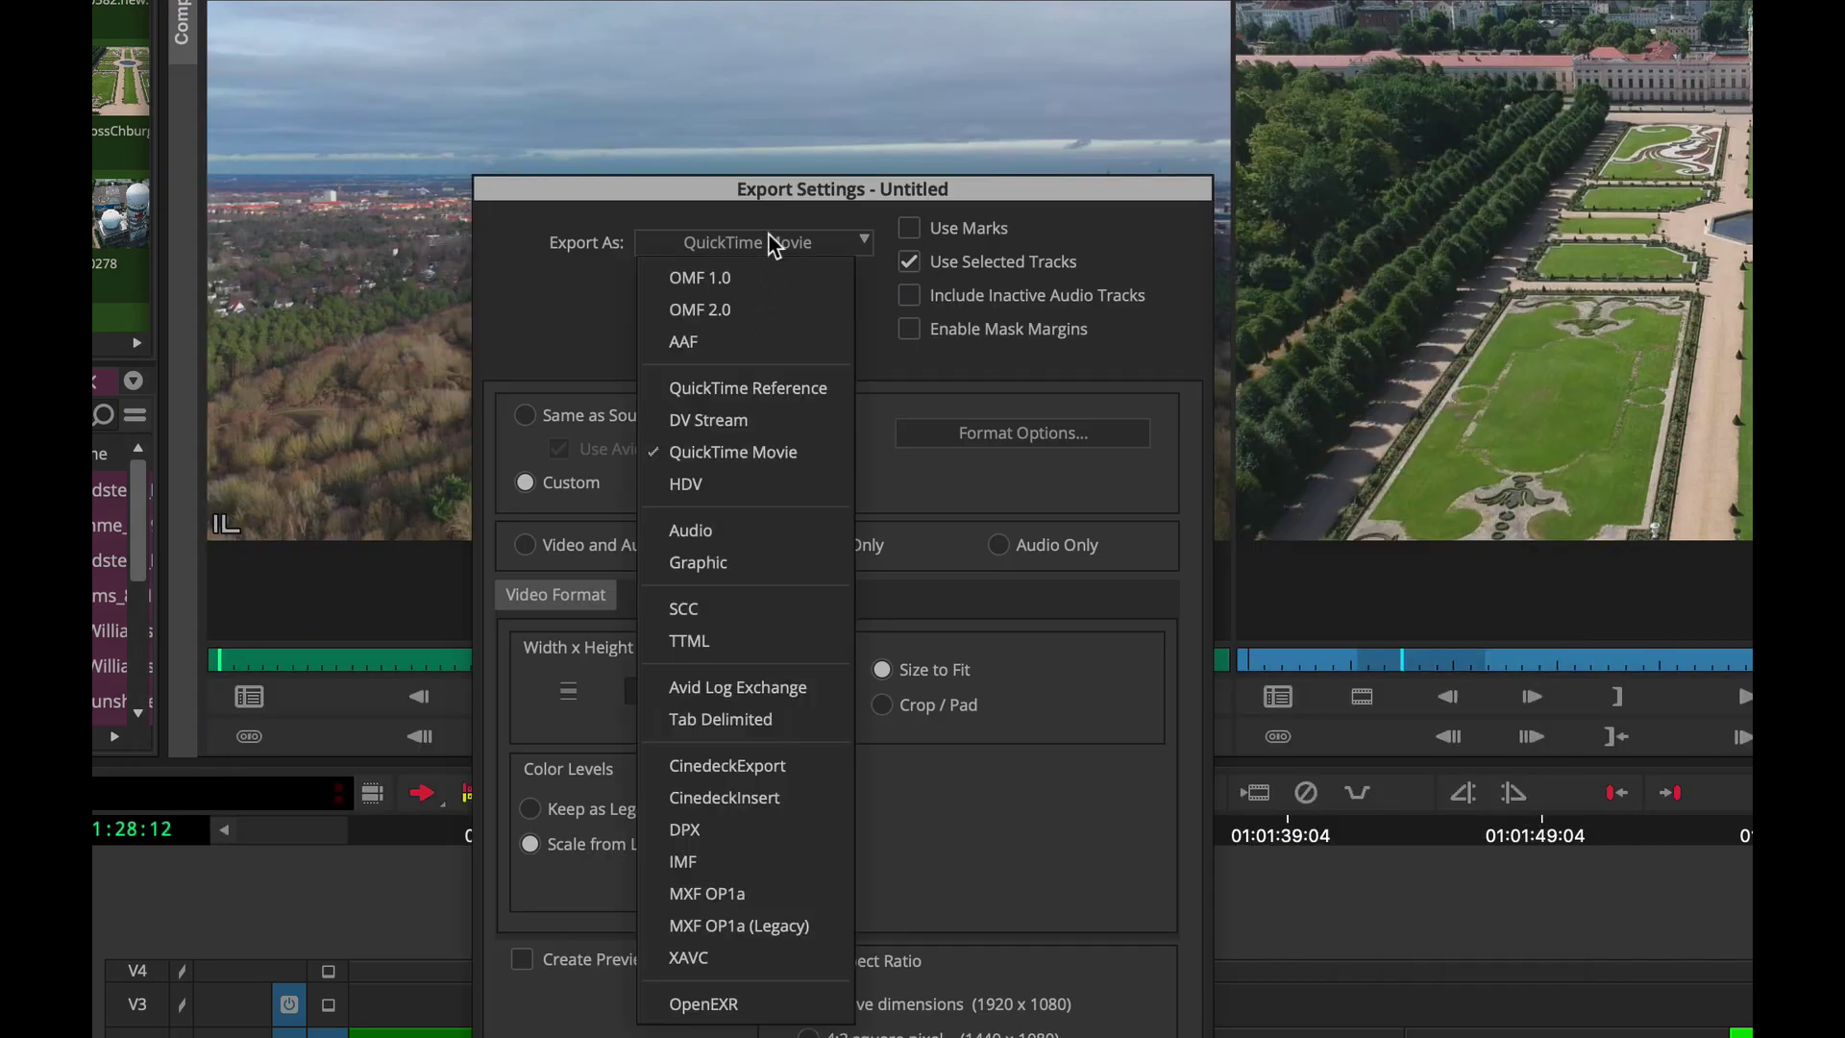
click(782, 1005)
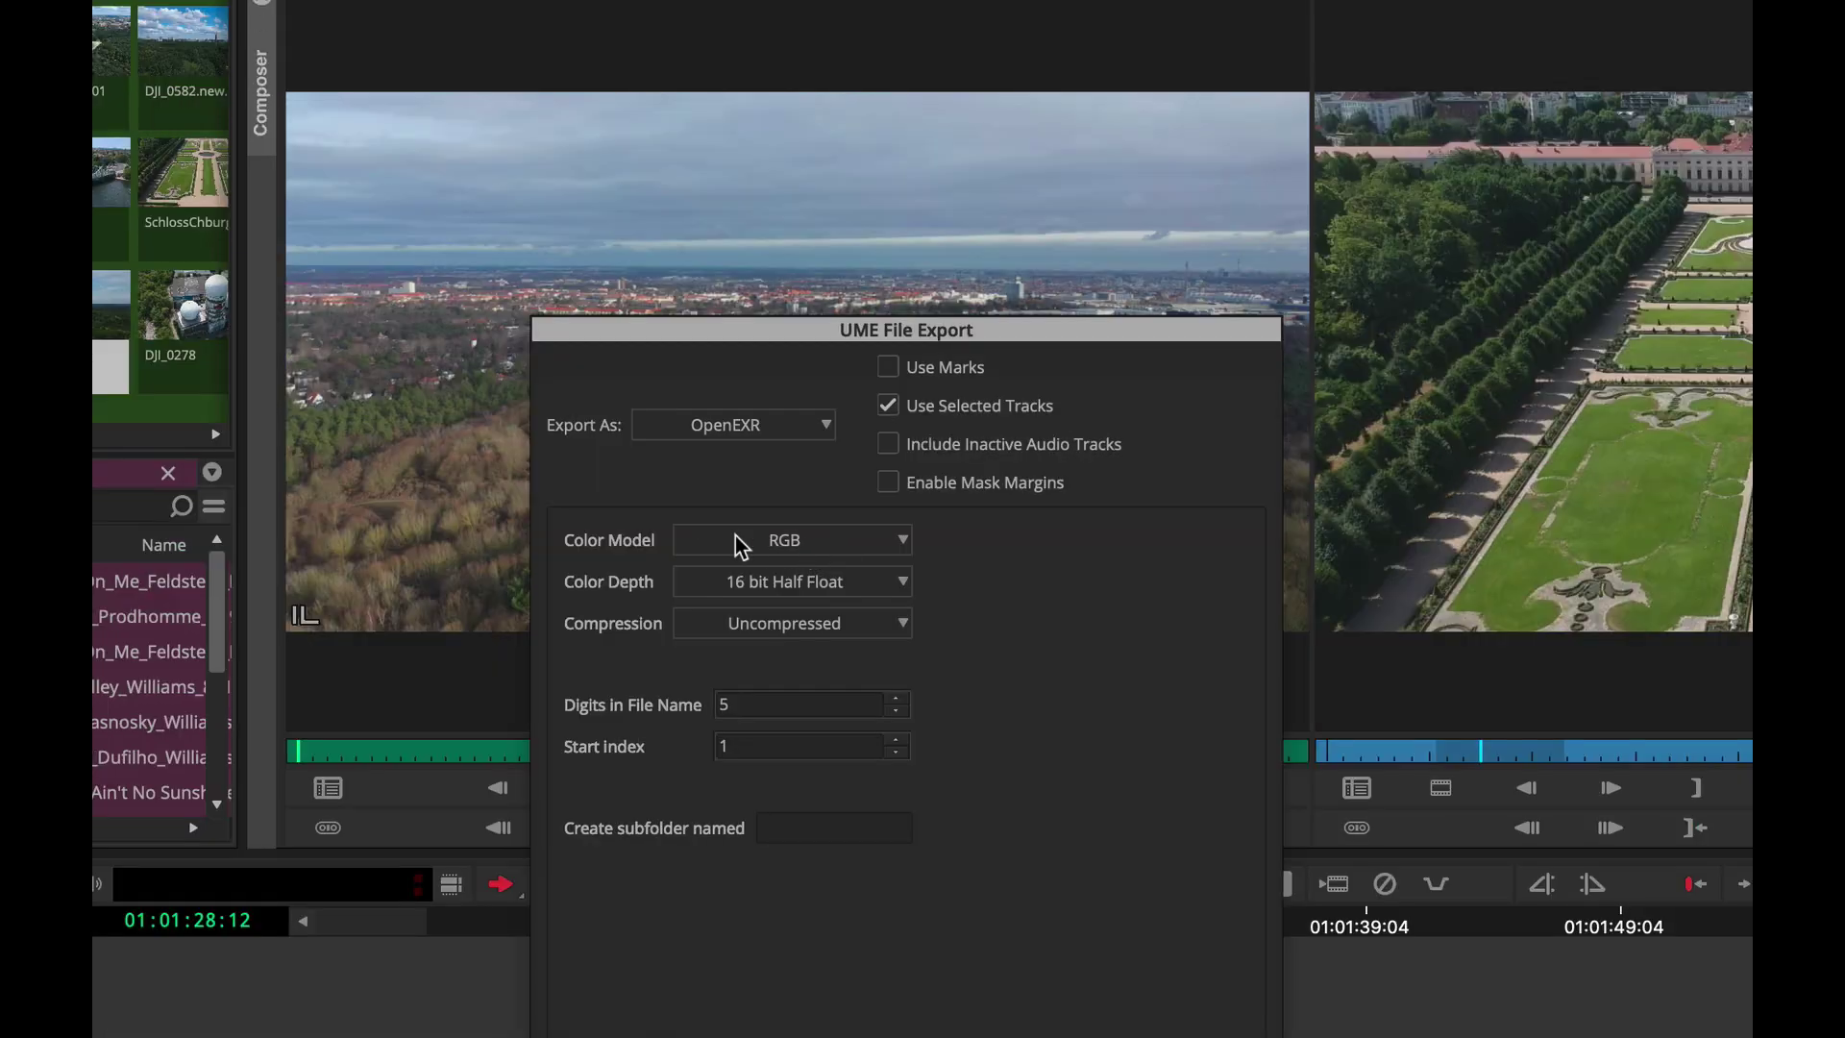
Step: Export as RGB, 16 bit Half Float, Uncompressed, 5 digits, into an OpenEXR subfolder
click(791, 539)
click(1063, 598)
click(803, 581)
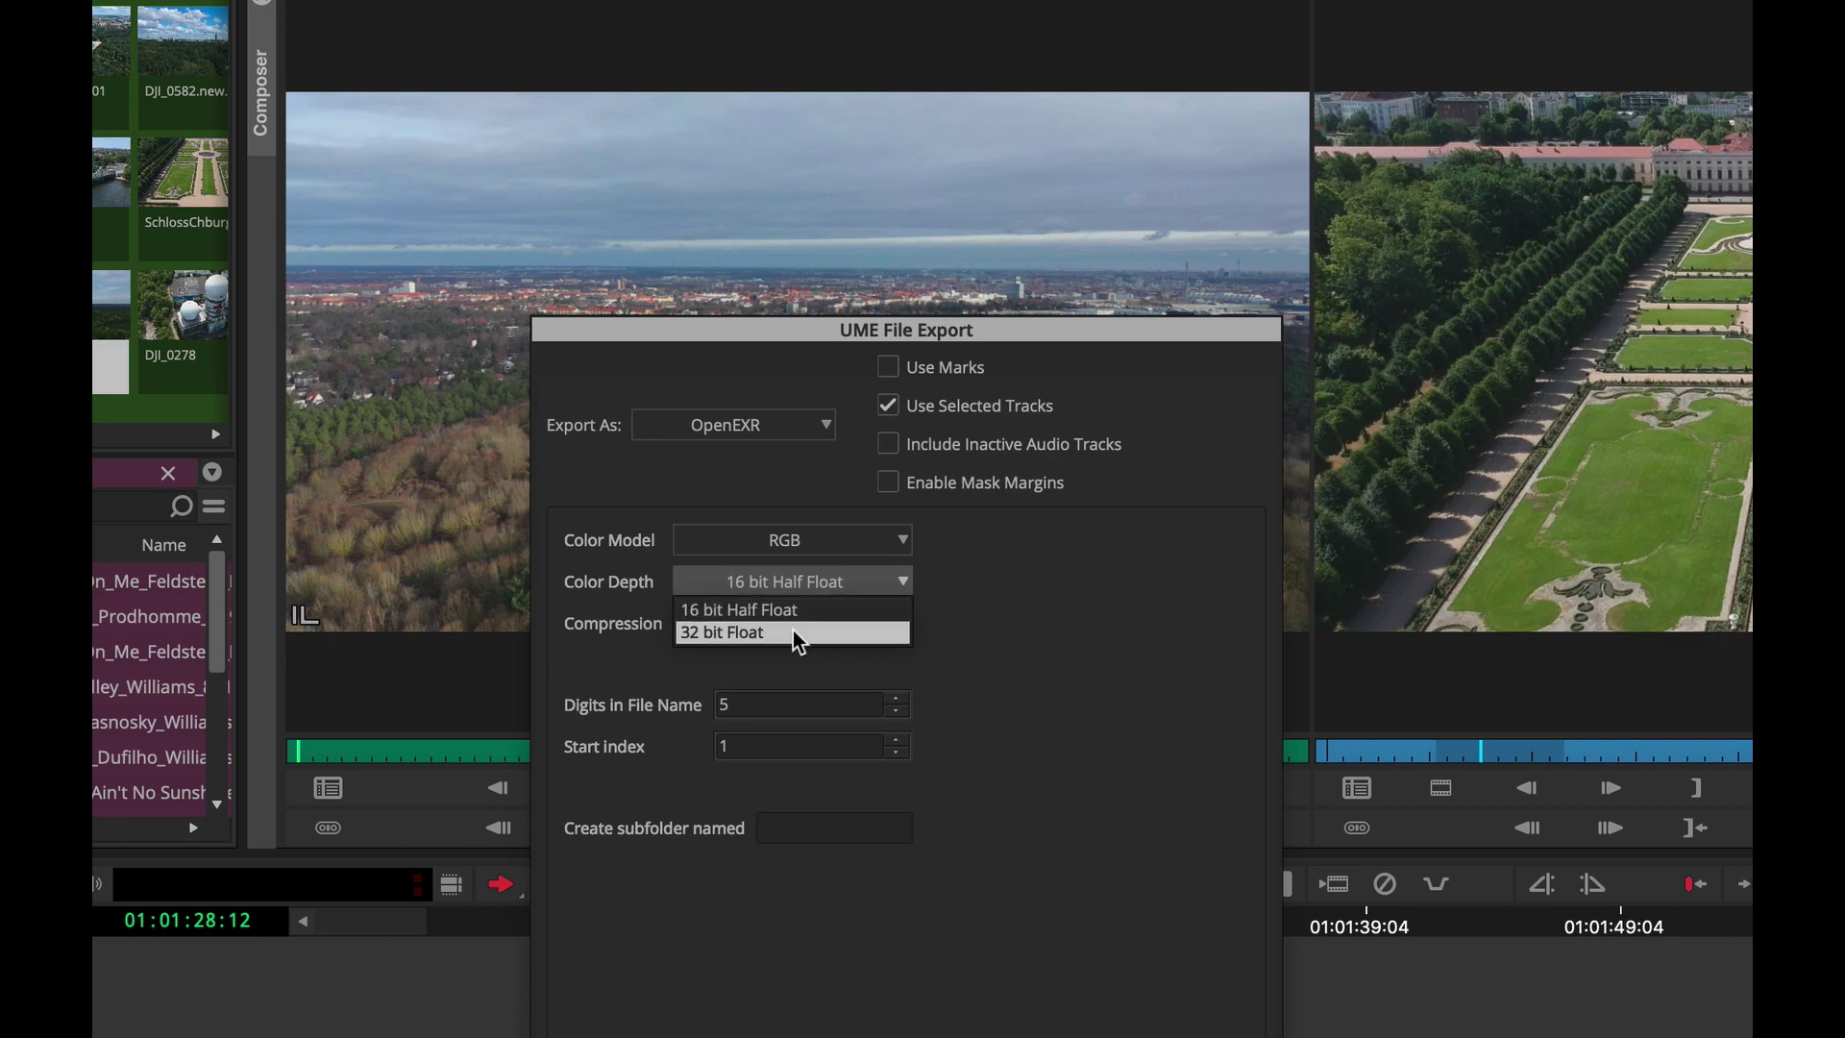
click(1049, 672)
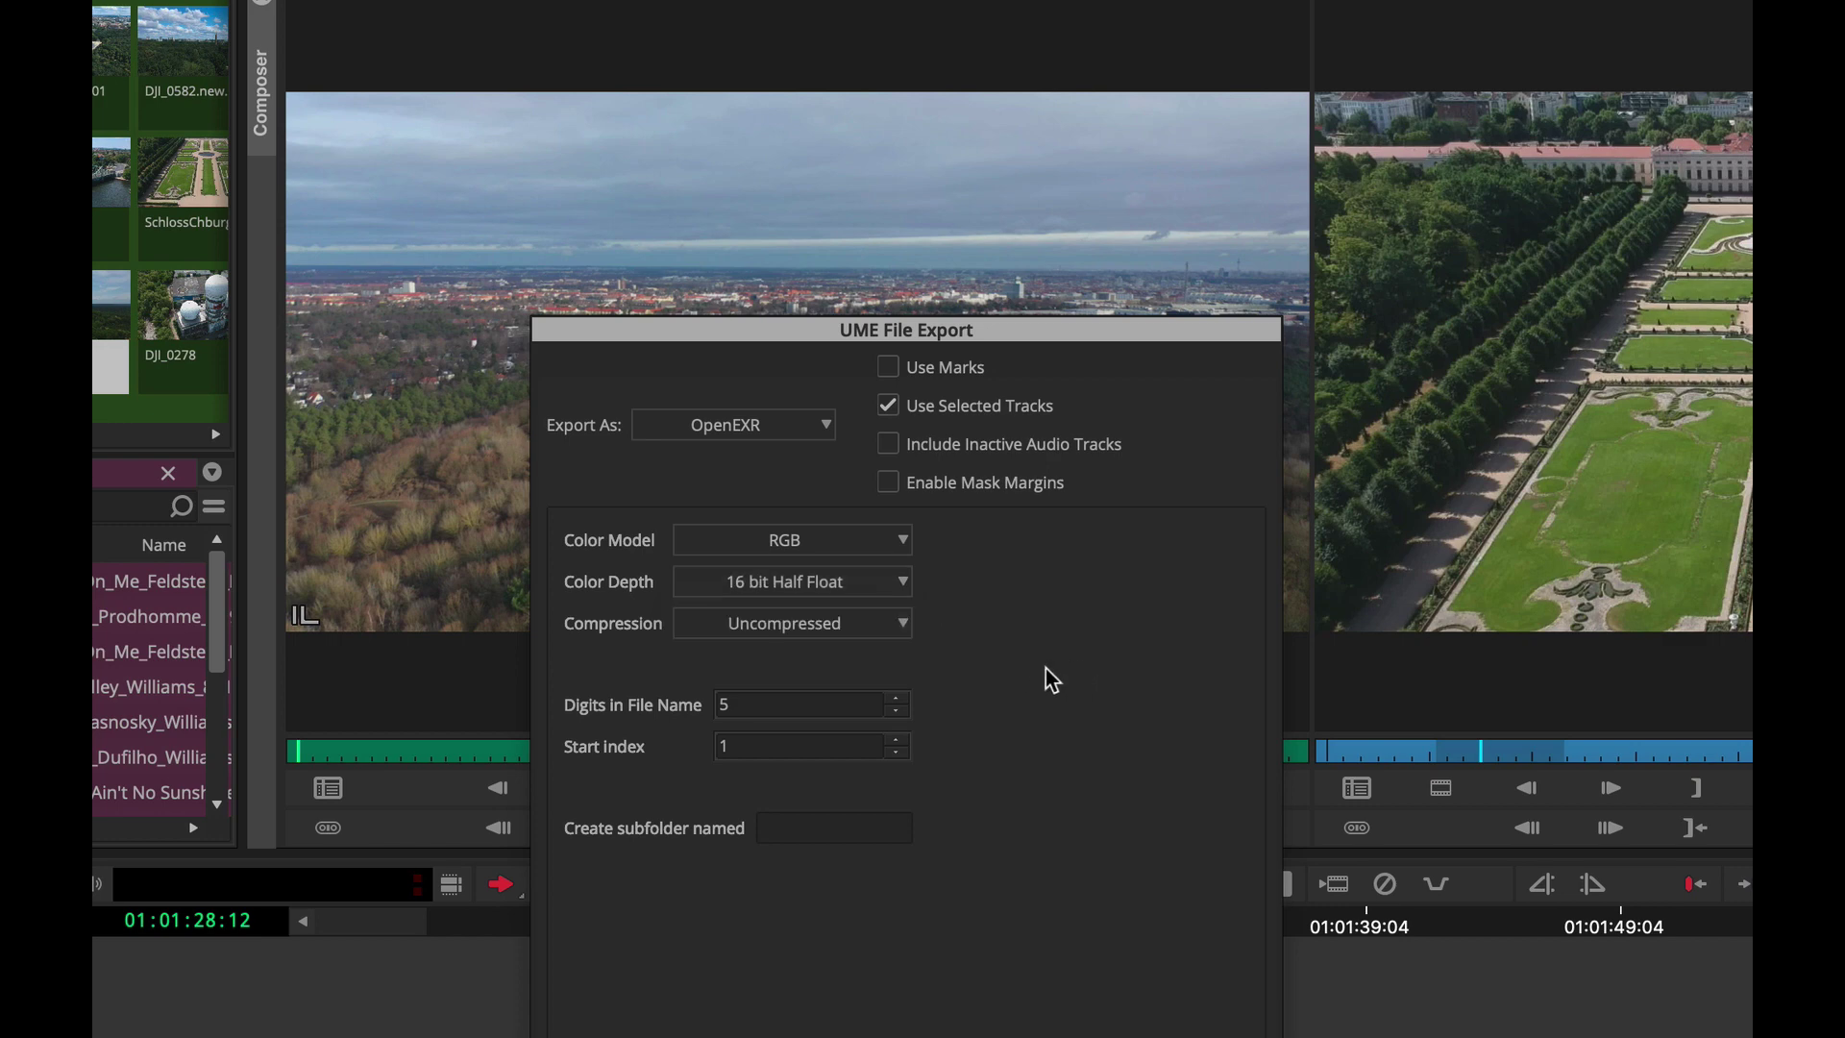
click(896, 625)
click(1009, 653)
click(795, 701)
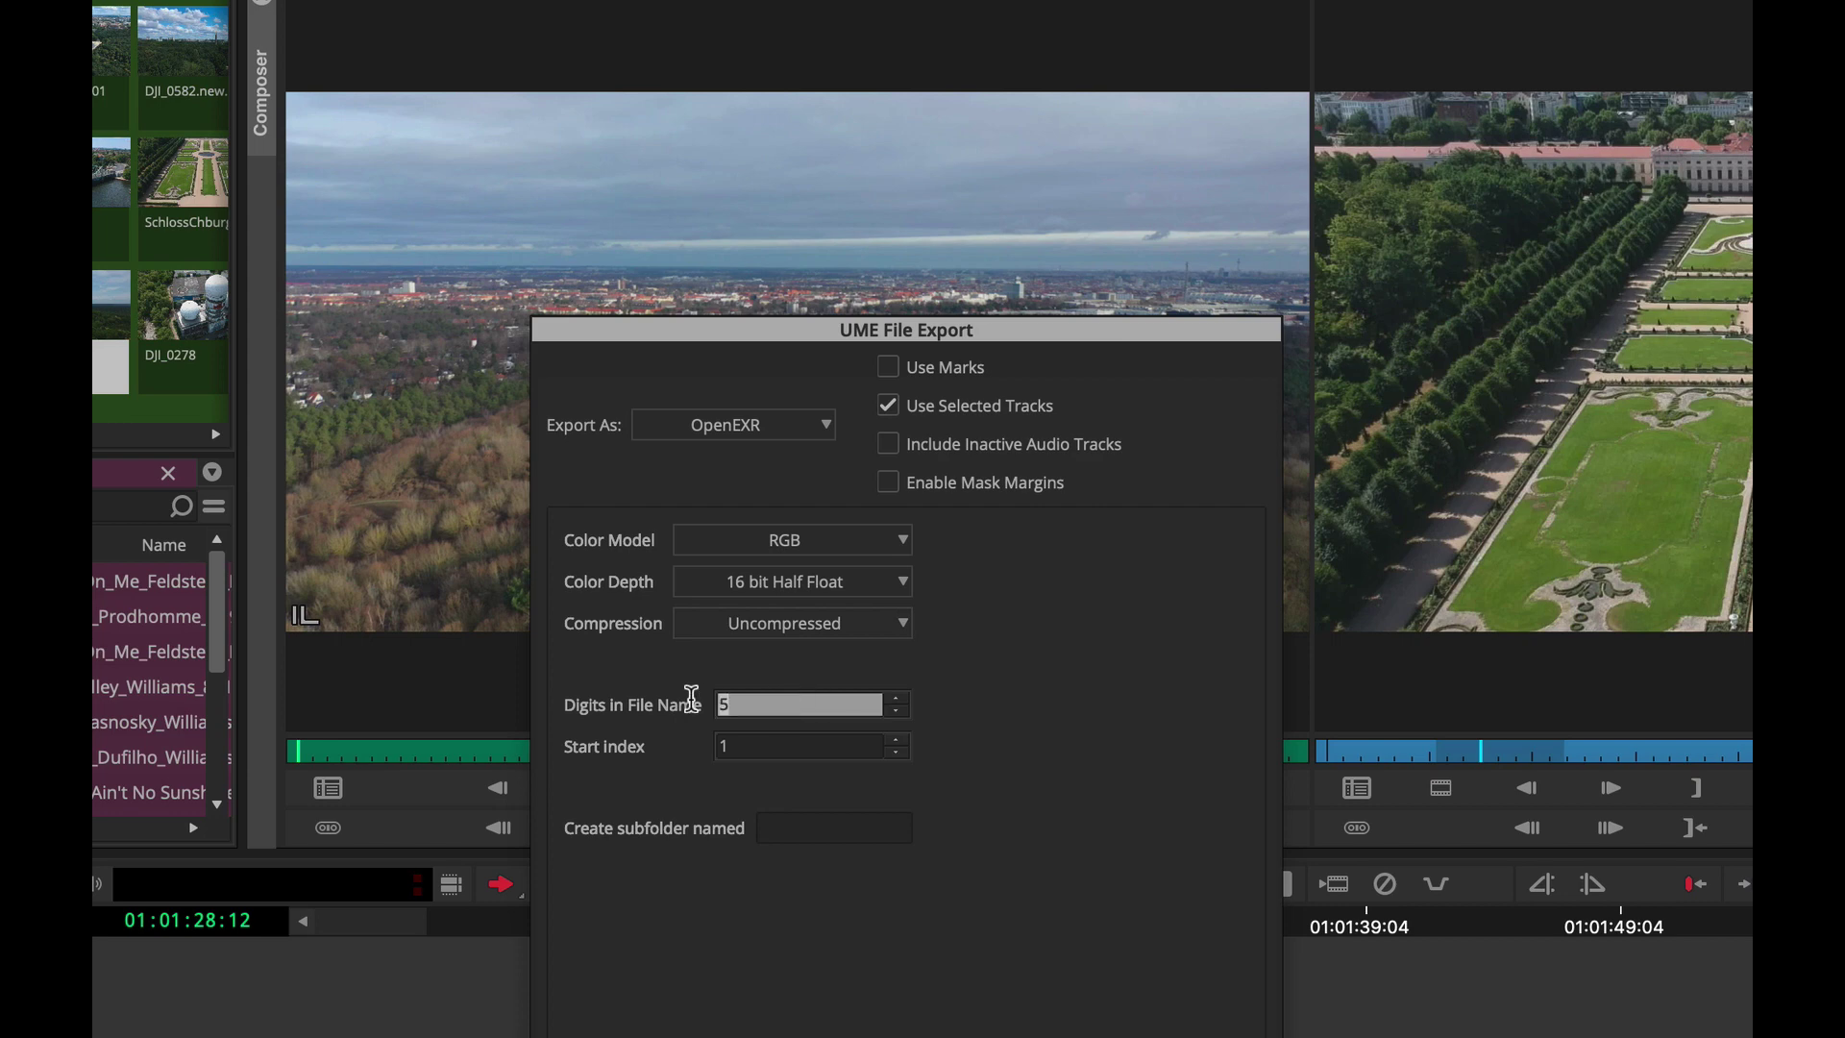
click(984, 755)
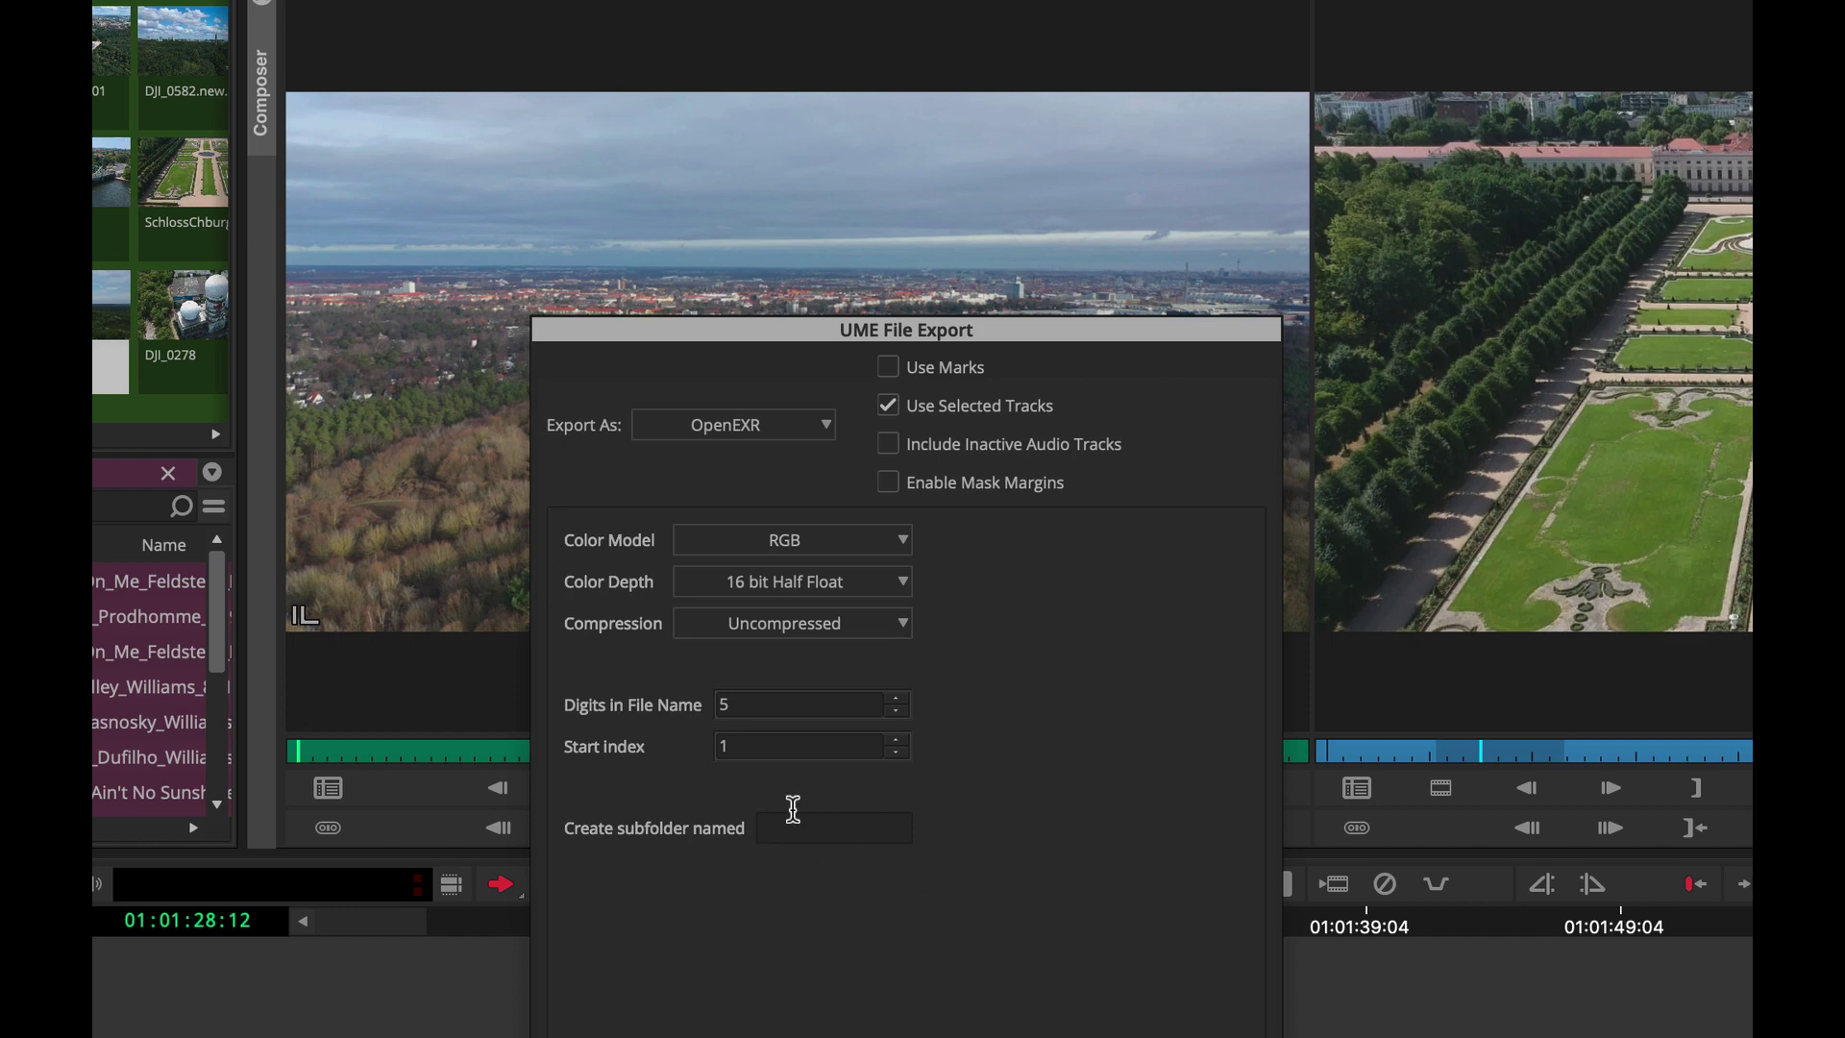
click(759, 828)
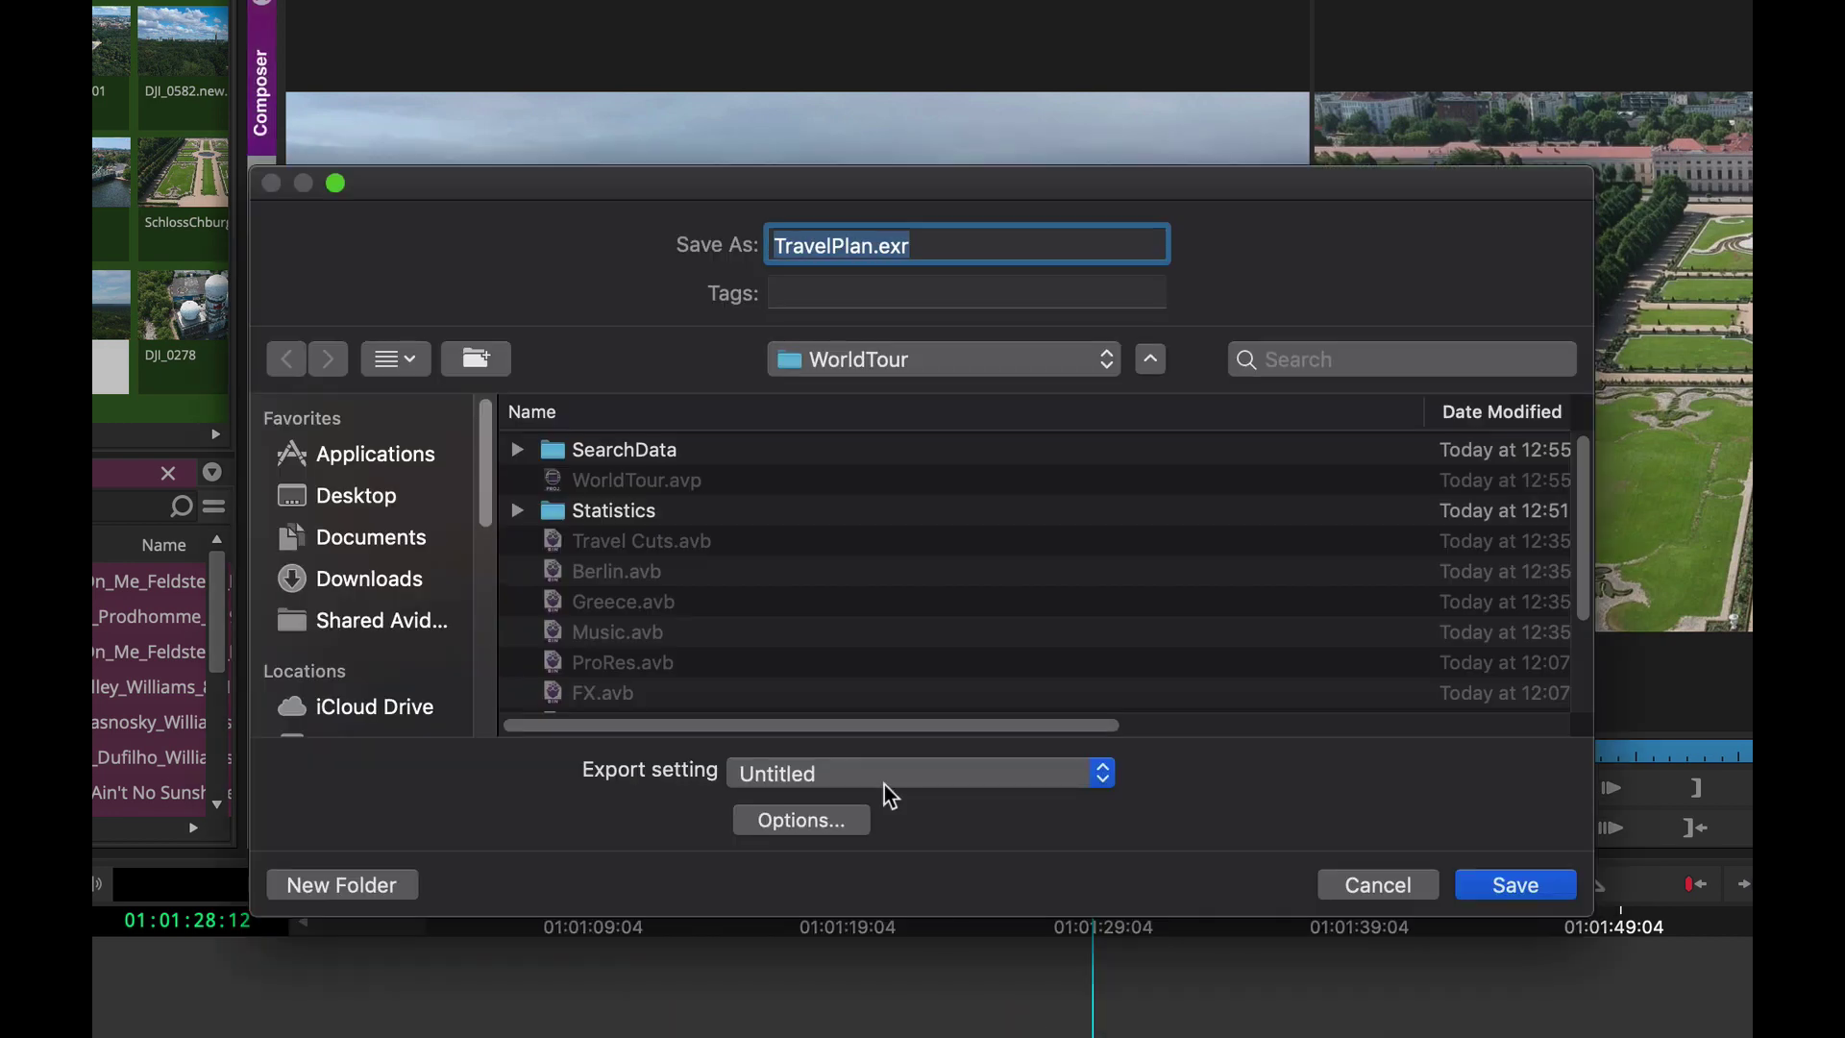
click(1516, 881)
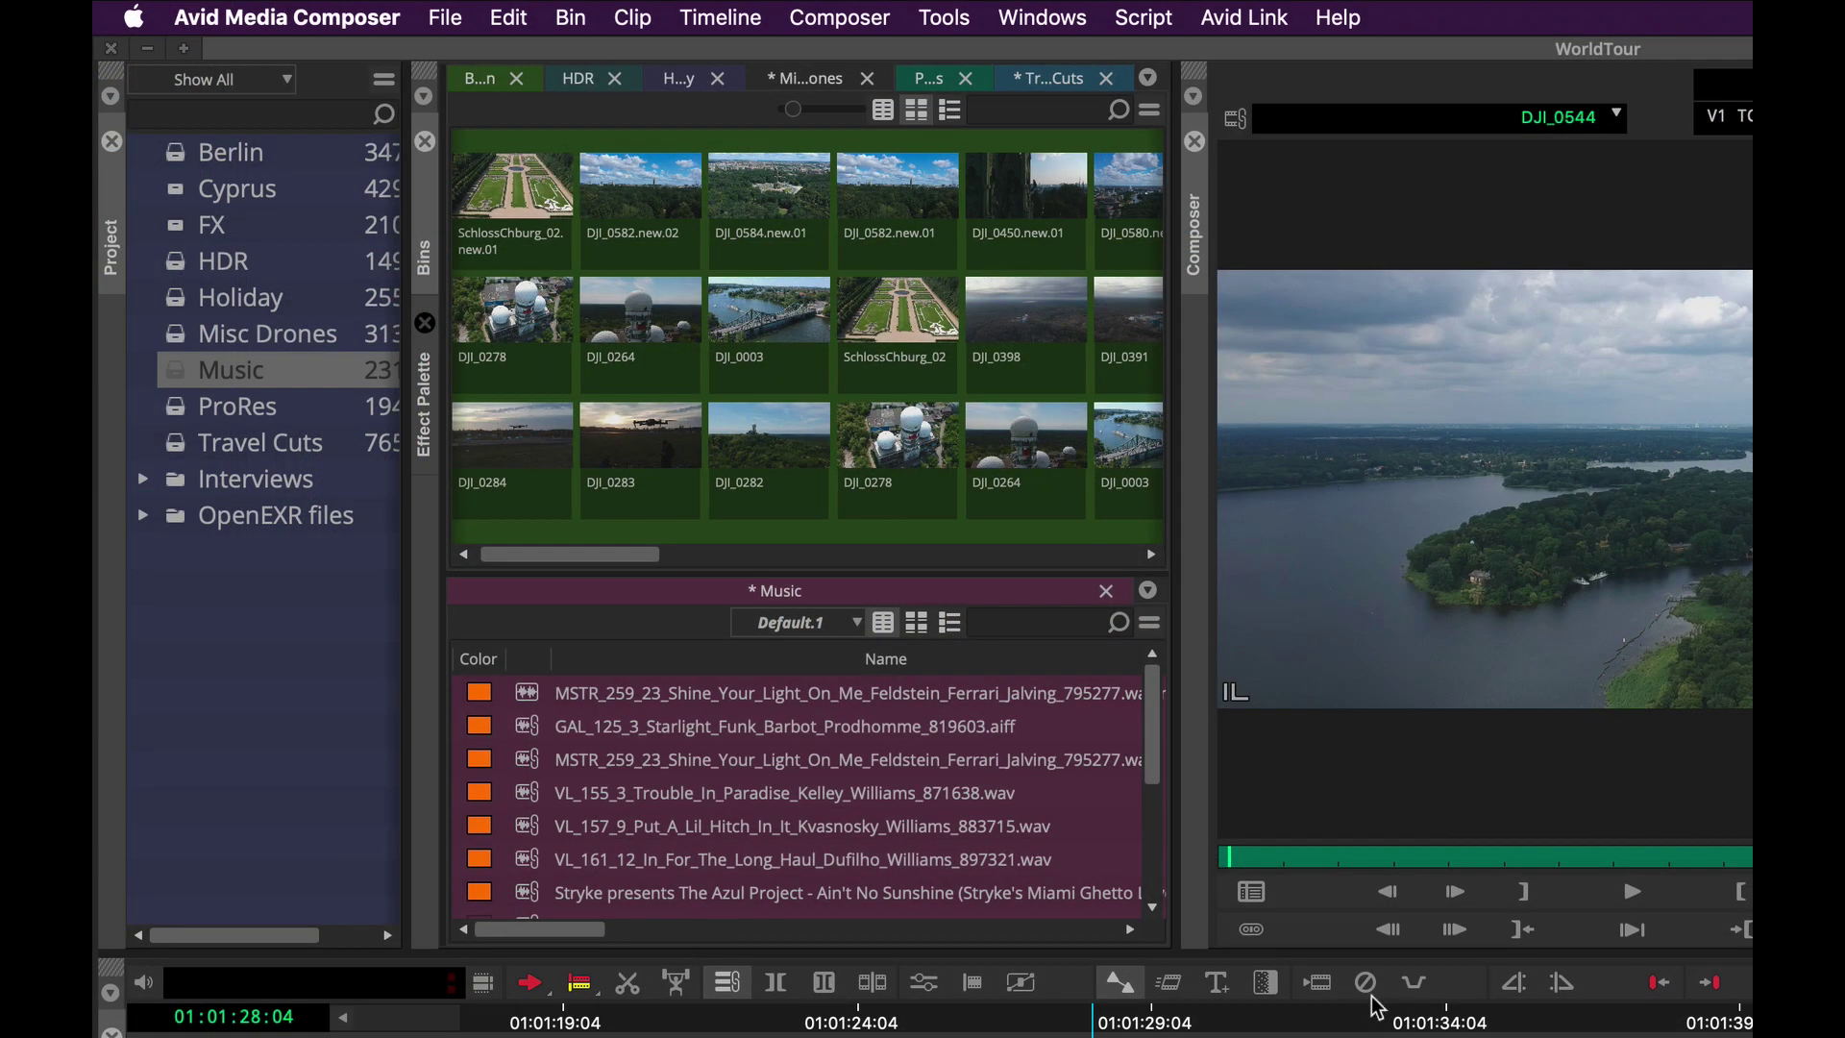
Step: Set the project's Format Color Space to RGB ACES in File > Settings
click(438, 17)
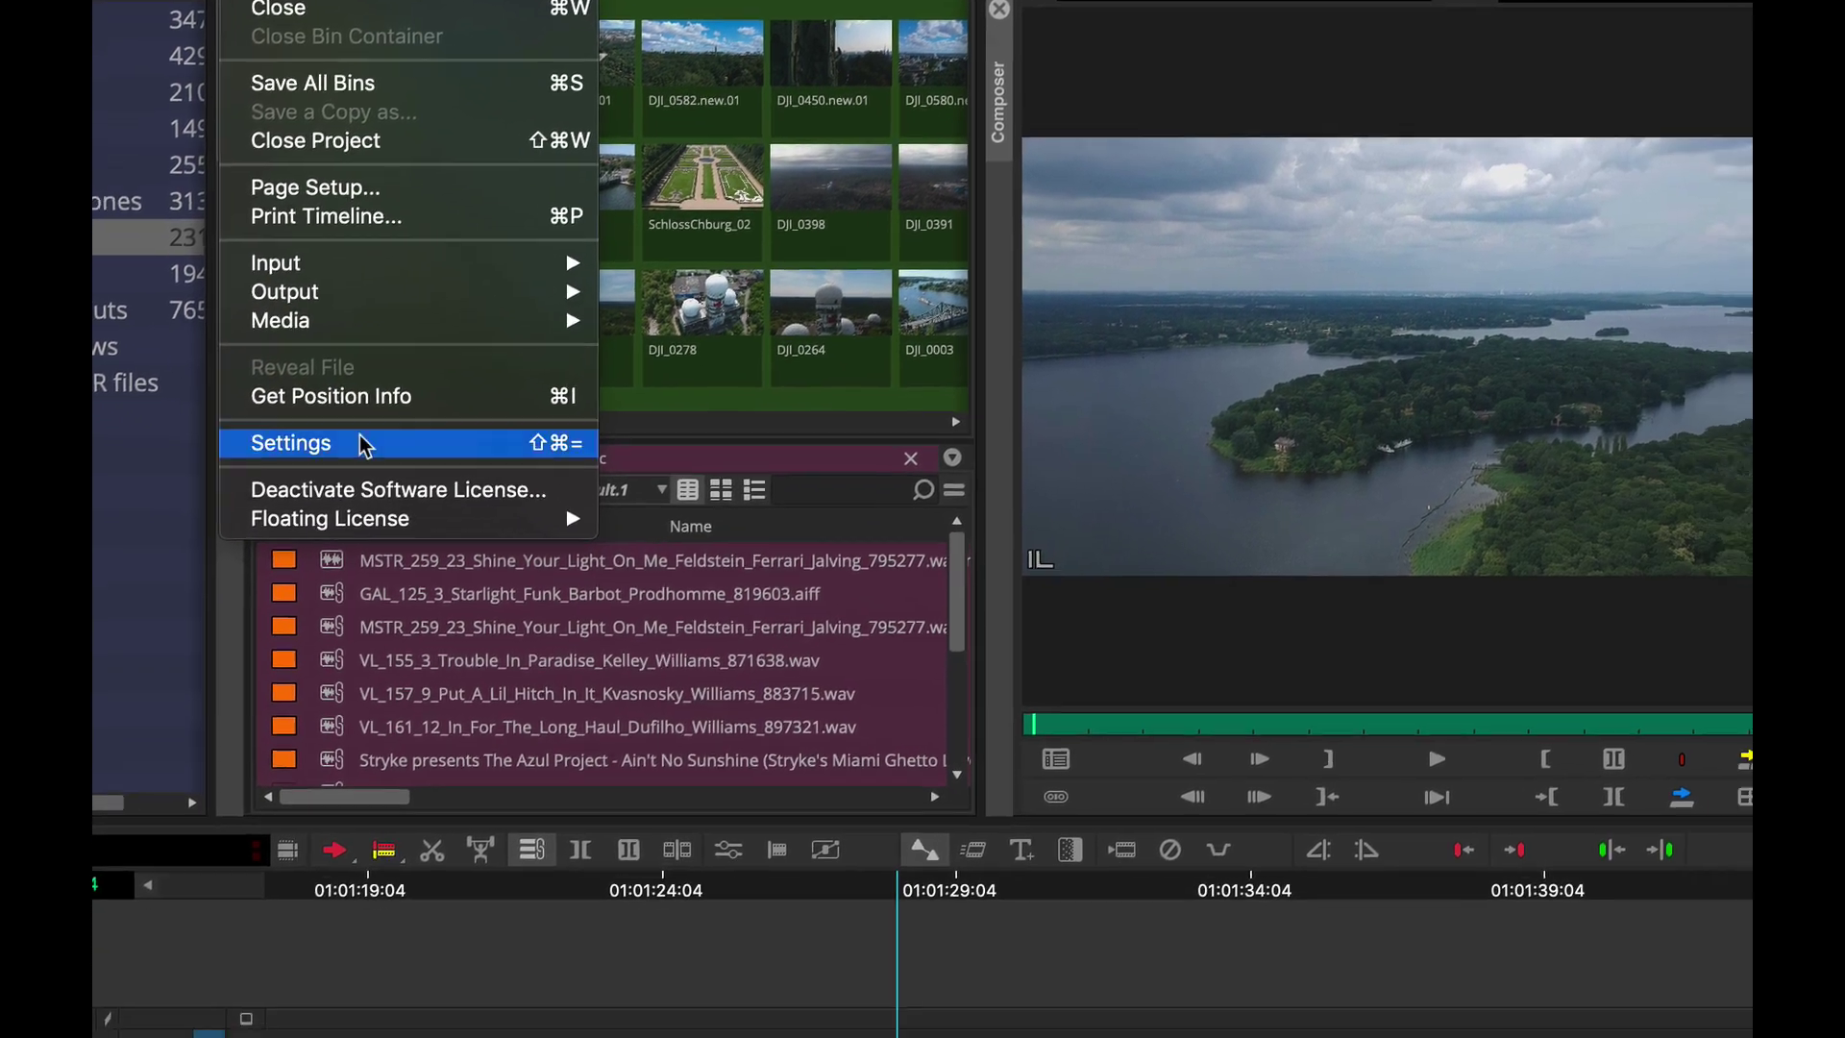
click(363, 443)
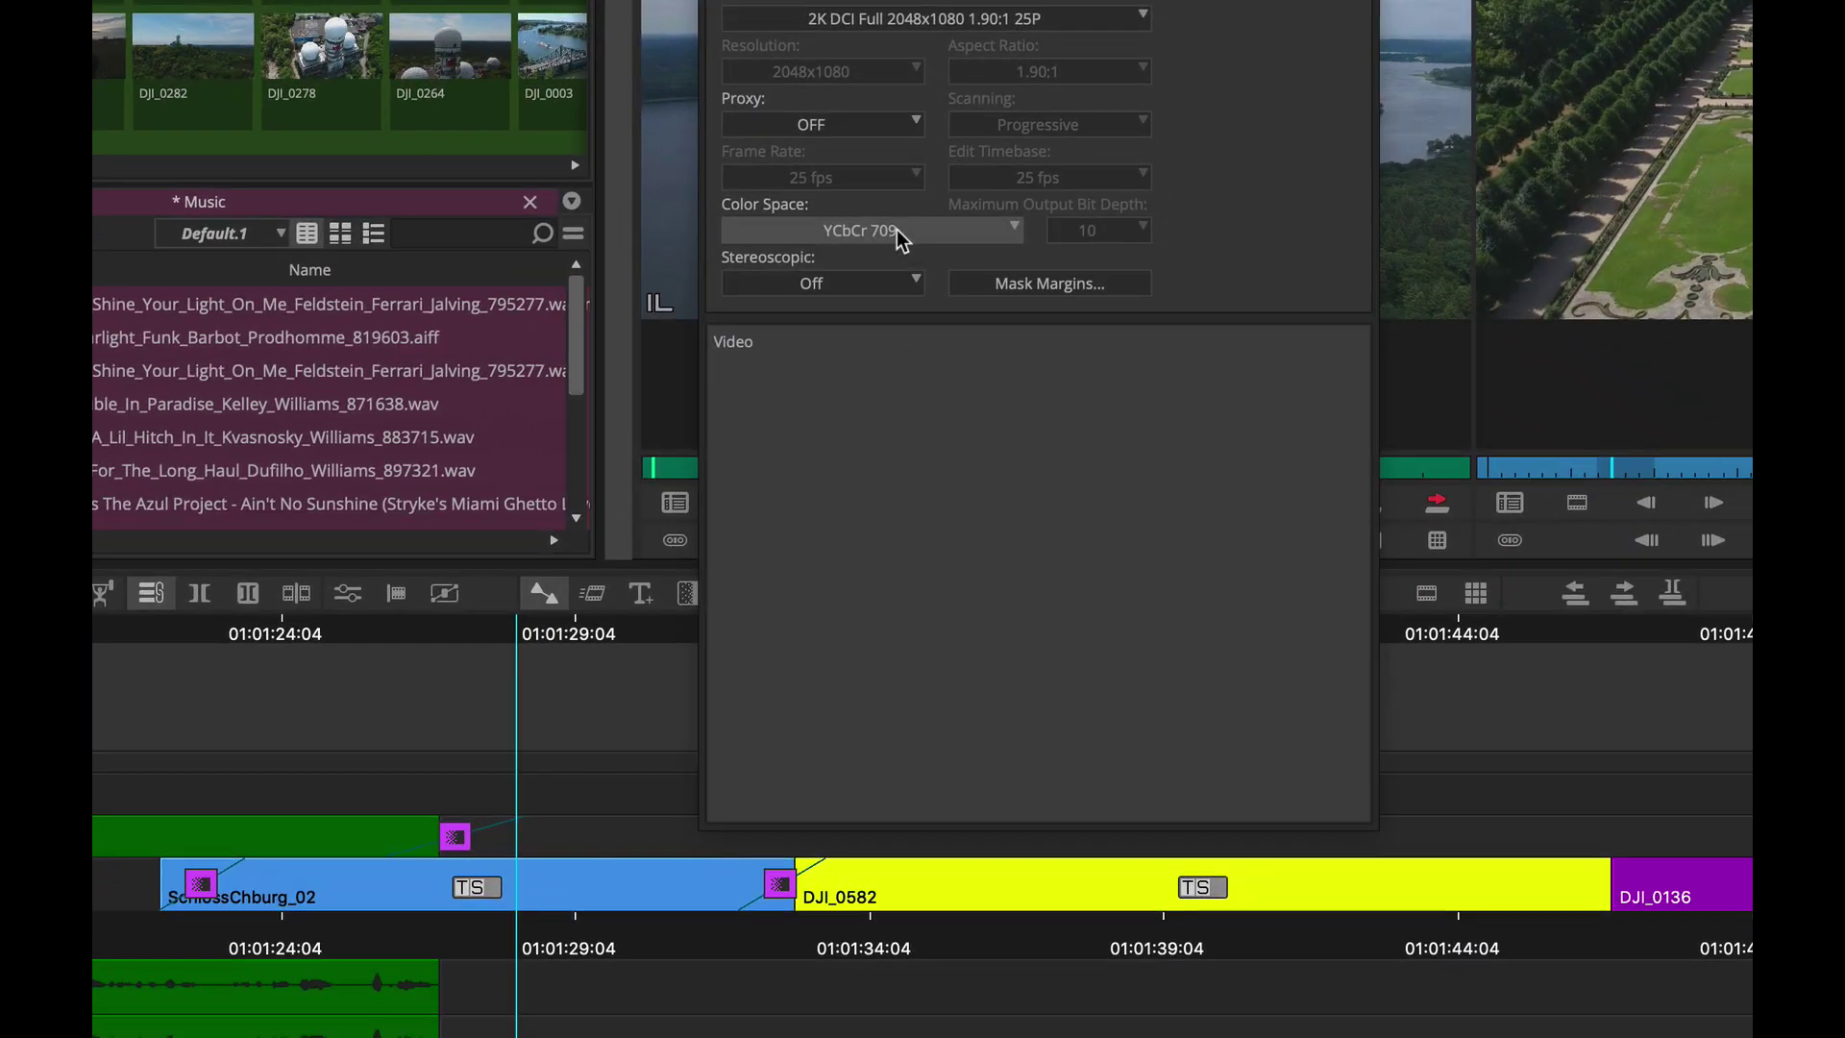
click(1263, 490)
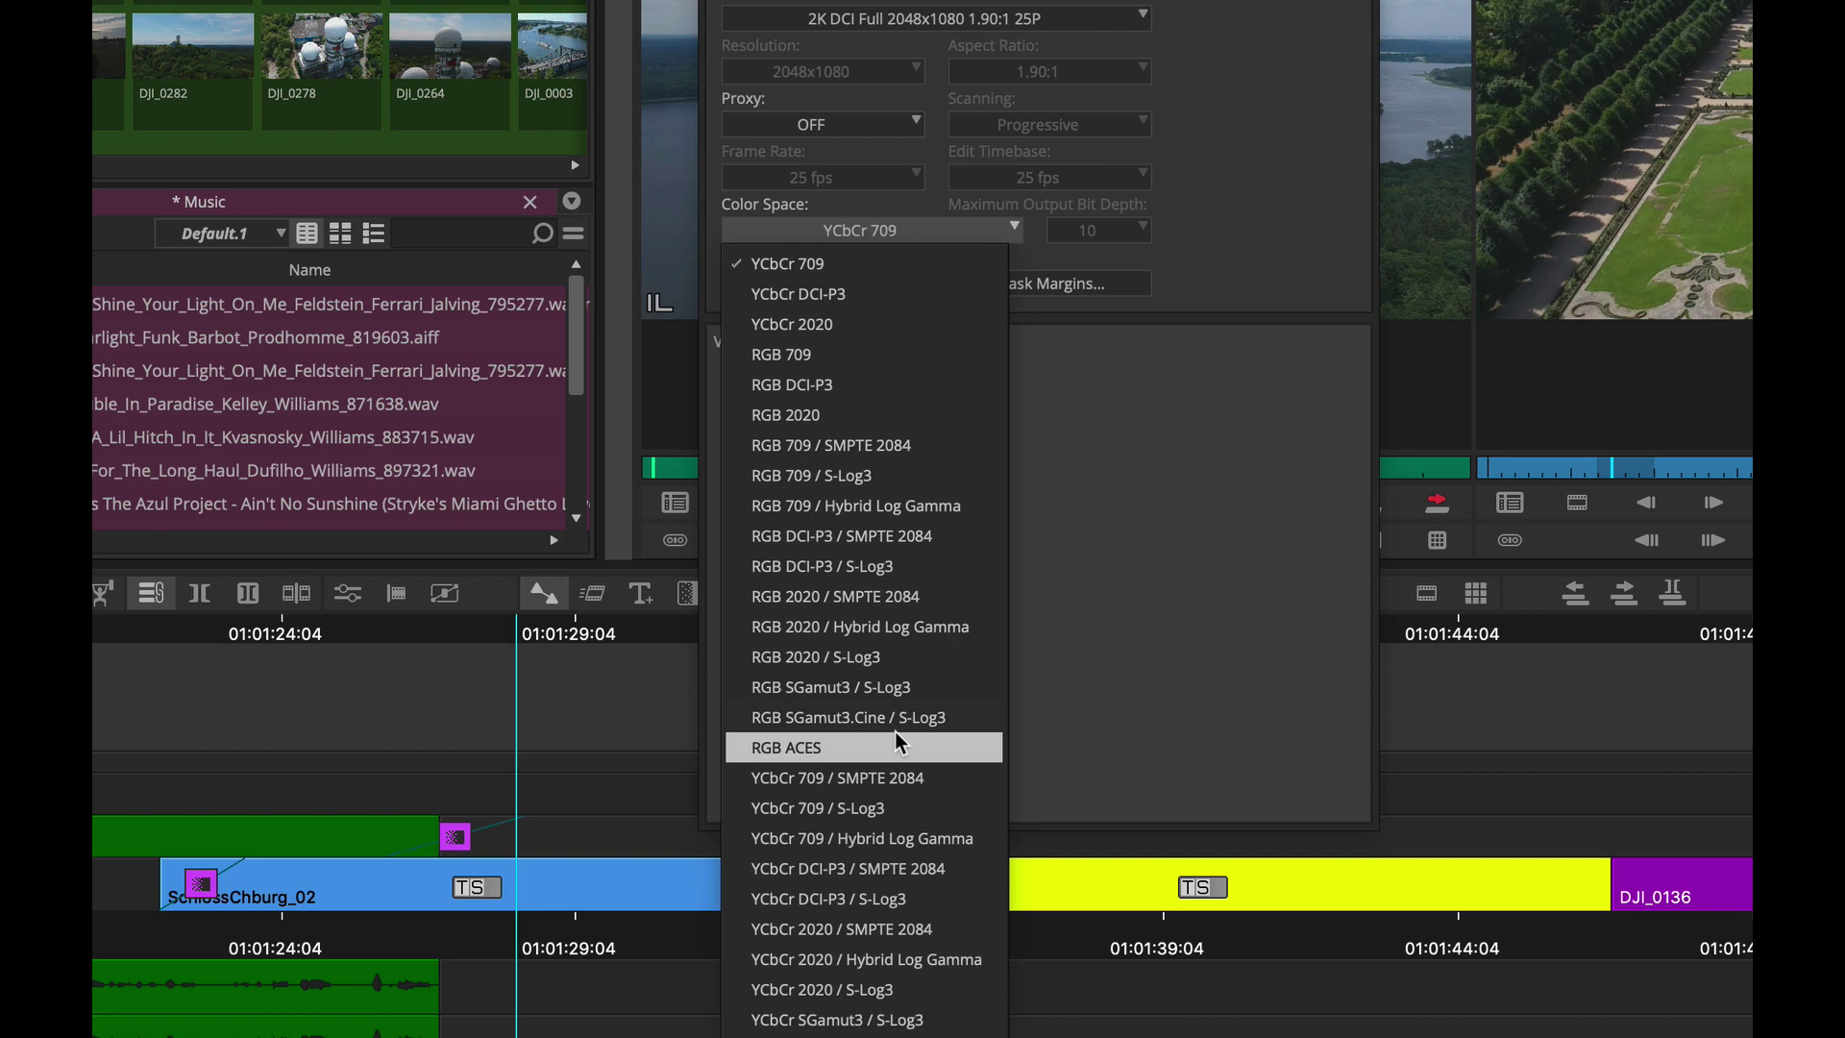
click(873, 747)
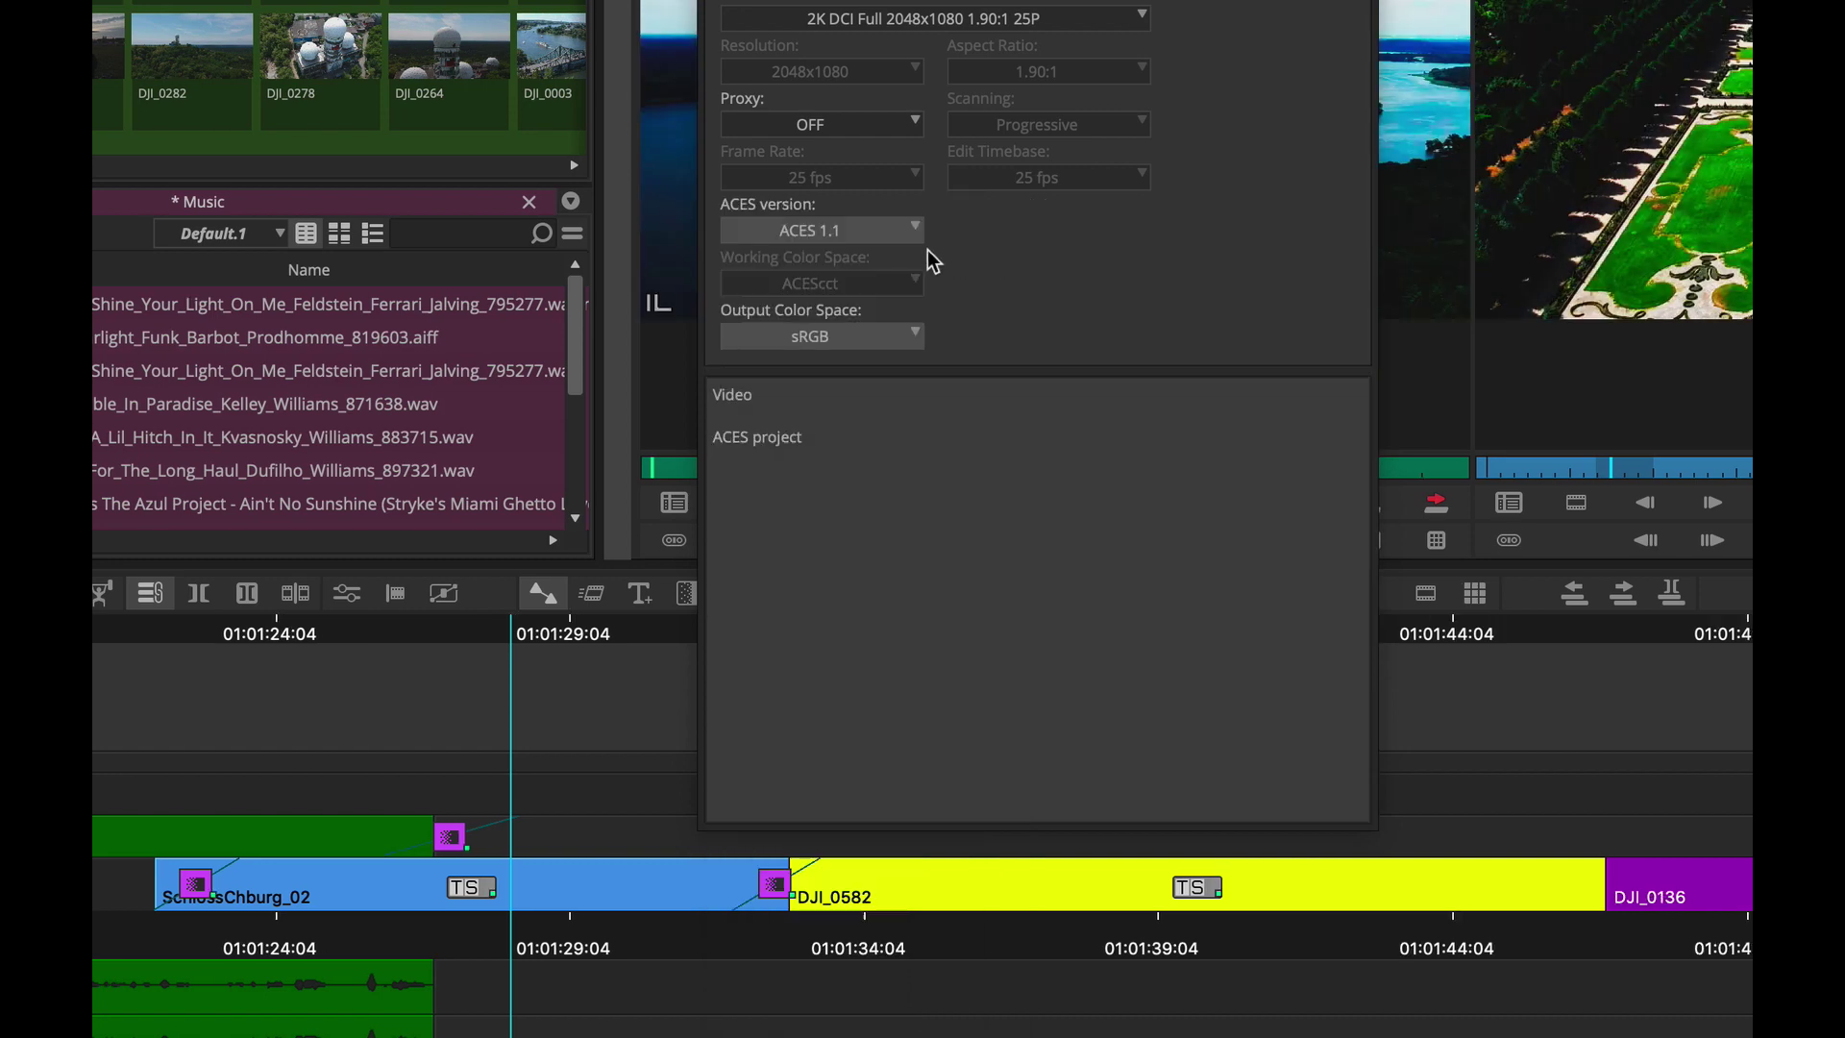
Step: Review the available ACES versions and Output Color Space options
click(857, 231)
click(856, 231)
click(817, 337)
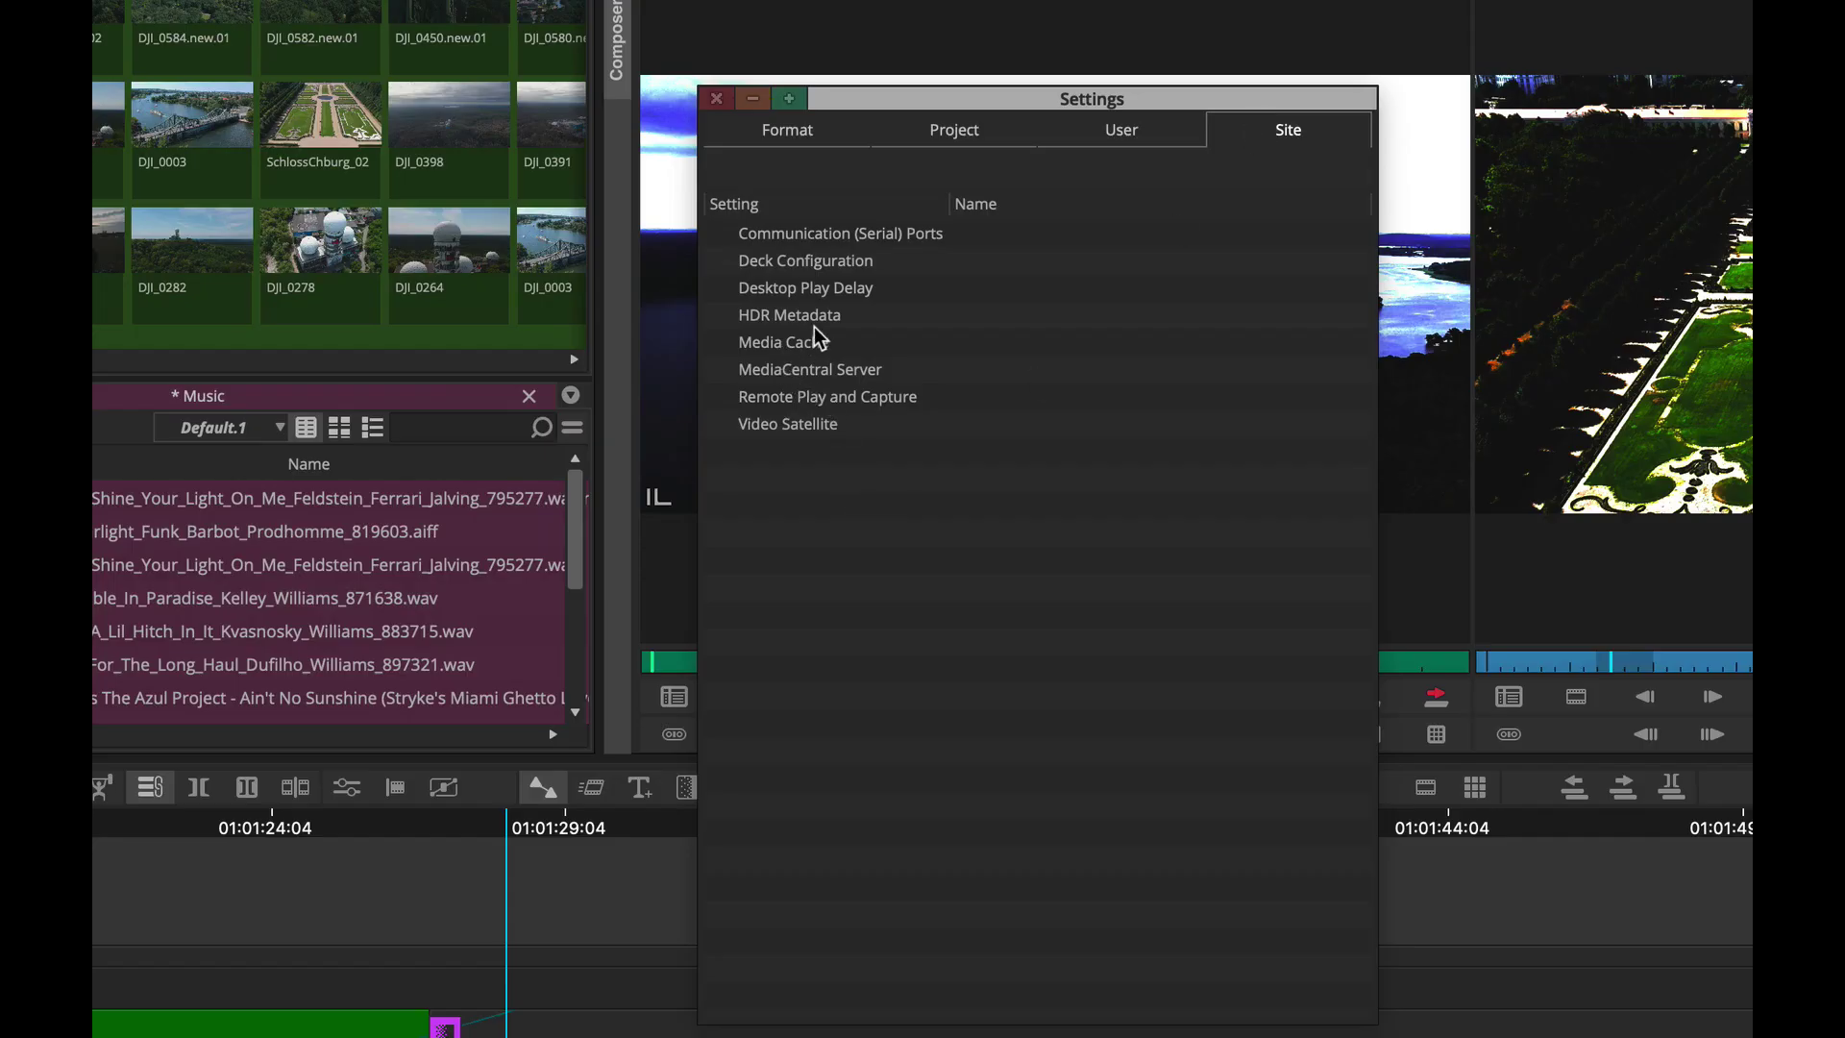
Step: Tick HDR Enabled in the site's HDR Metadata settings
double_click(758, 314)
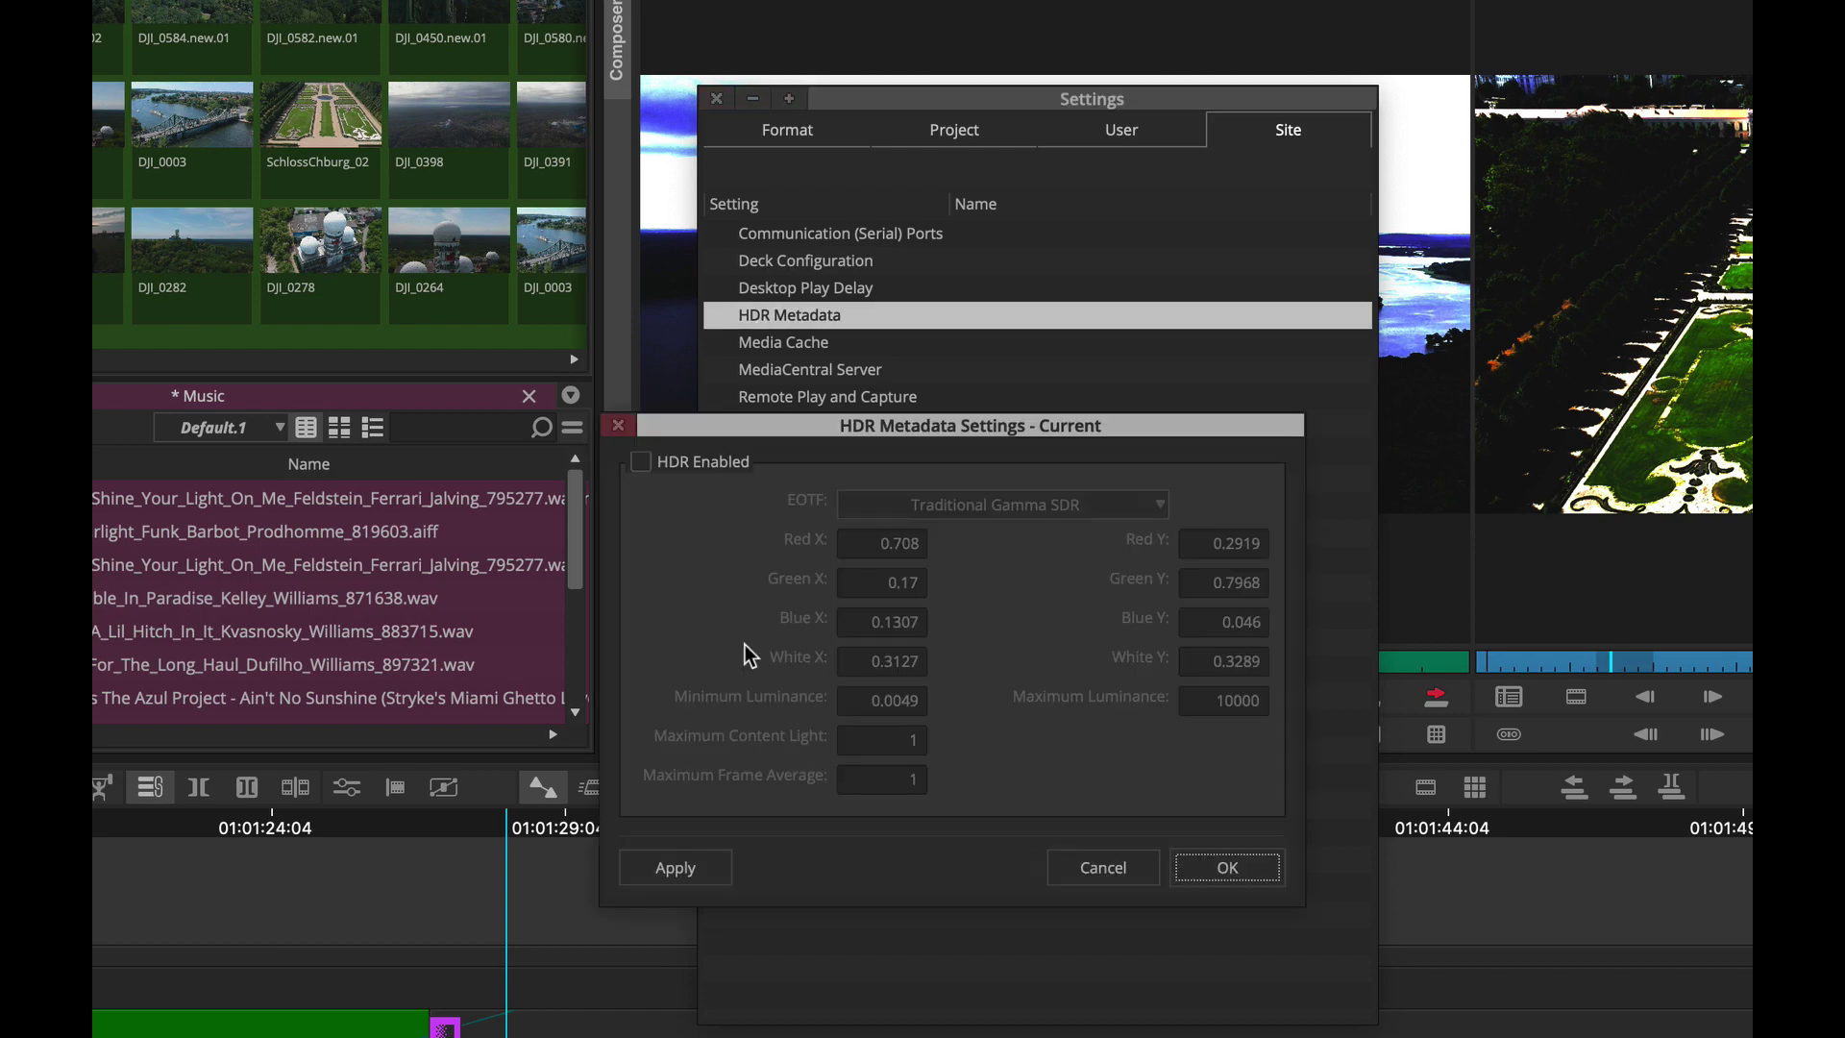
click(661, 464)
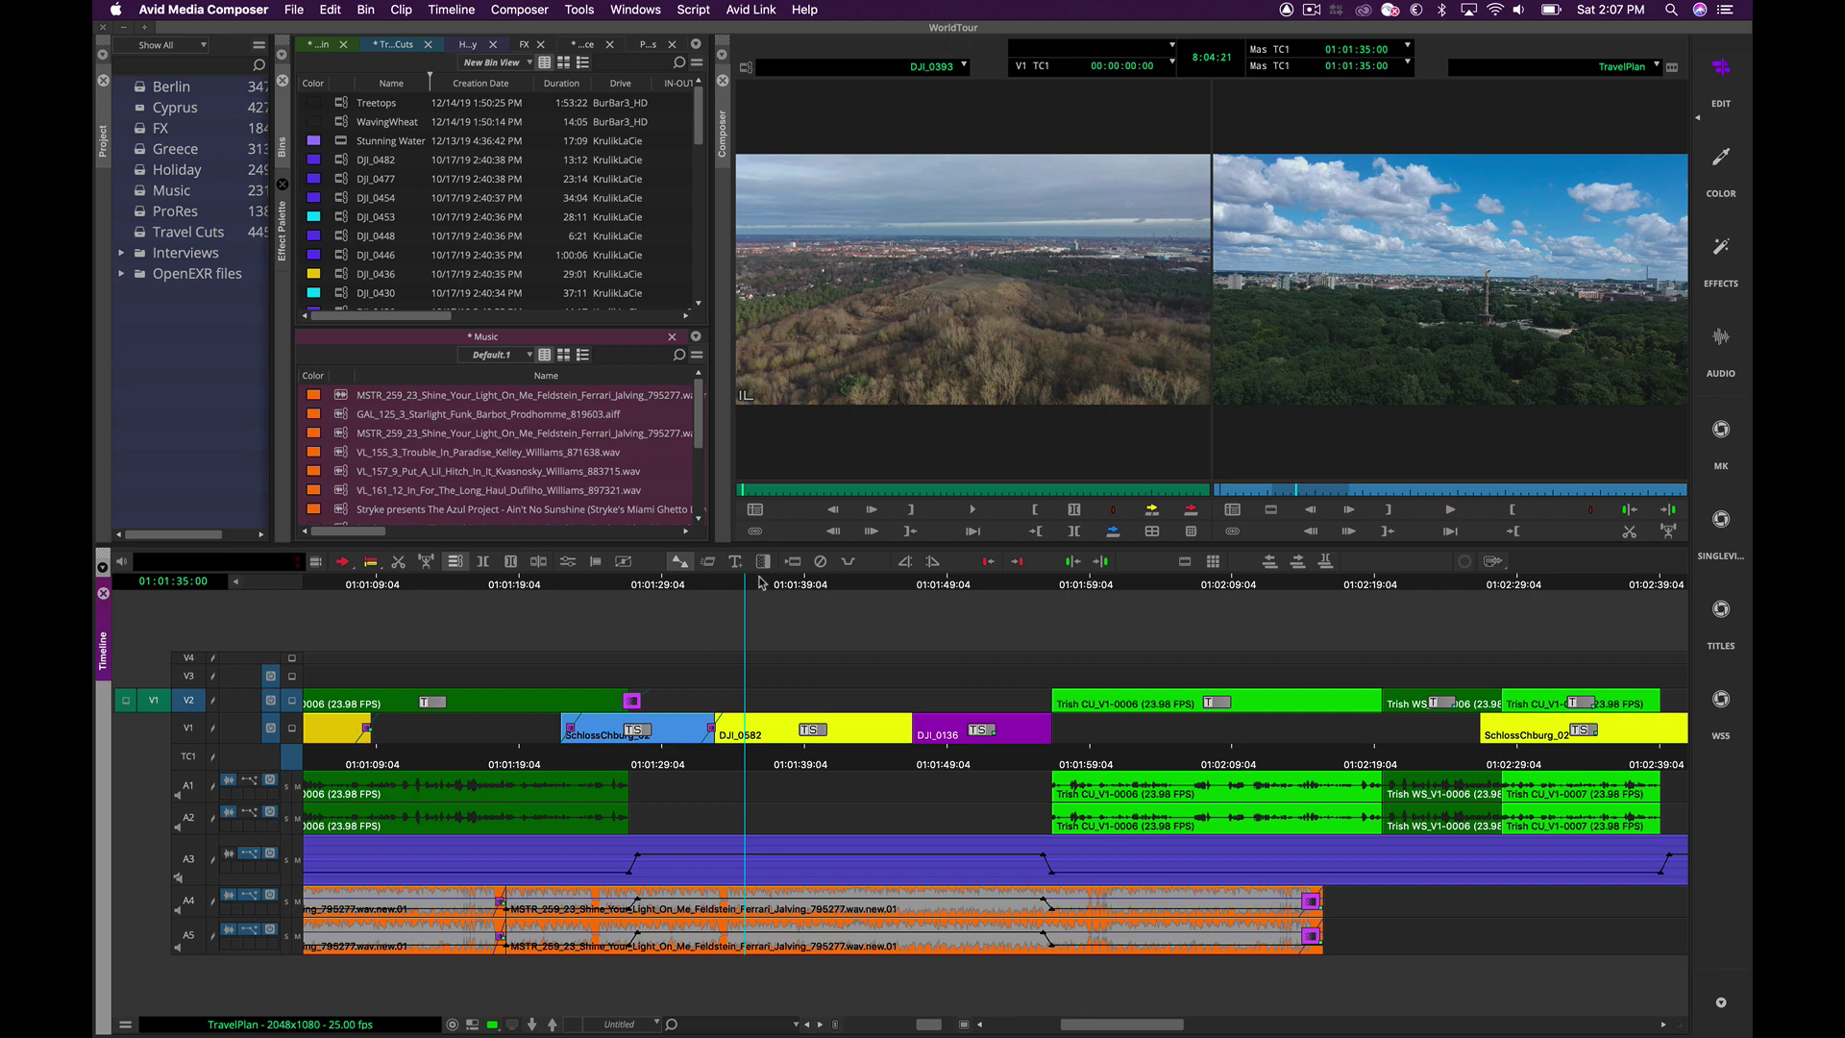
Step: Switch to the Titles workspace and mark an out point at 01:01:35:18 and an in point
click(753, 586)
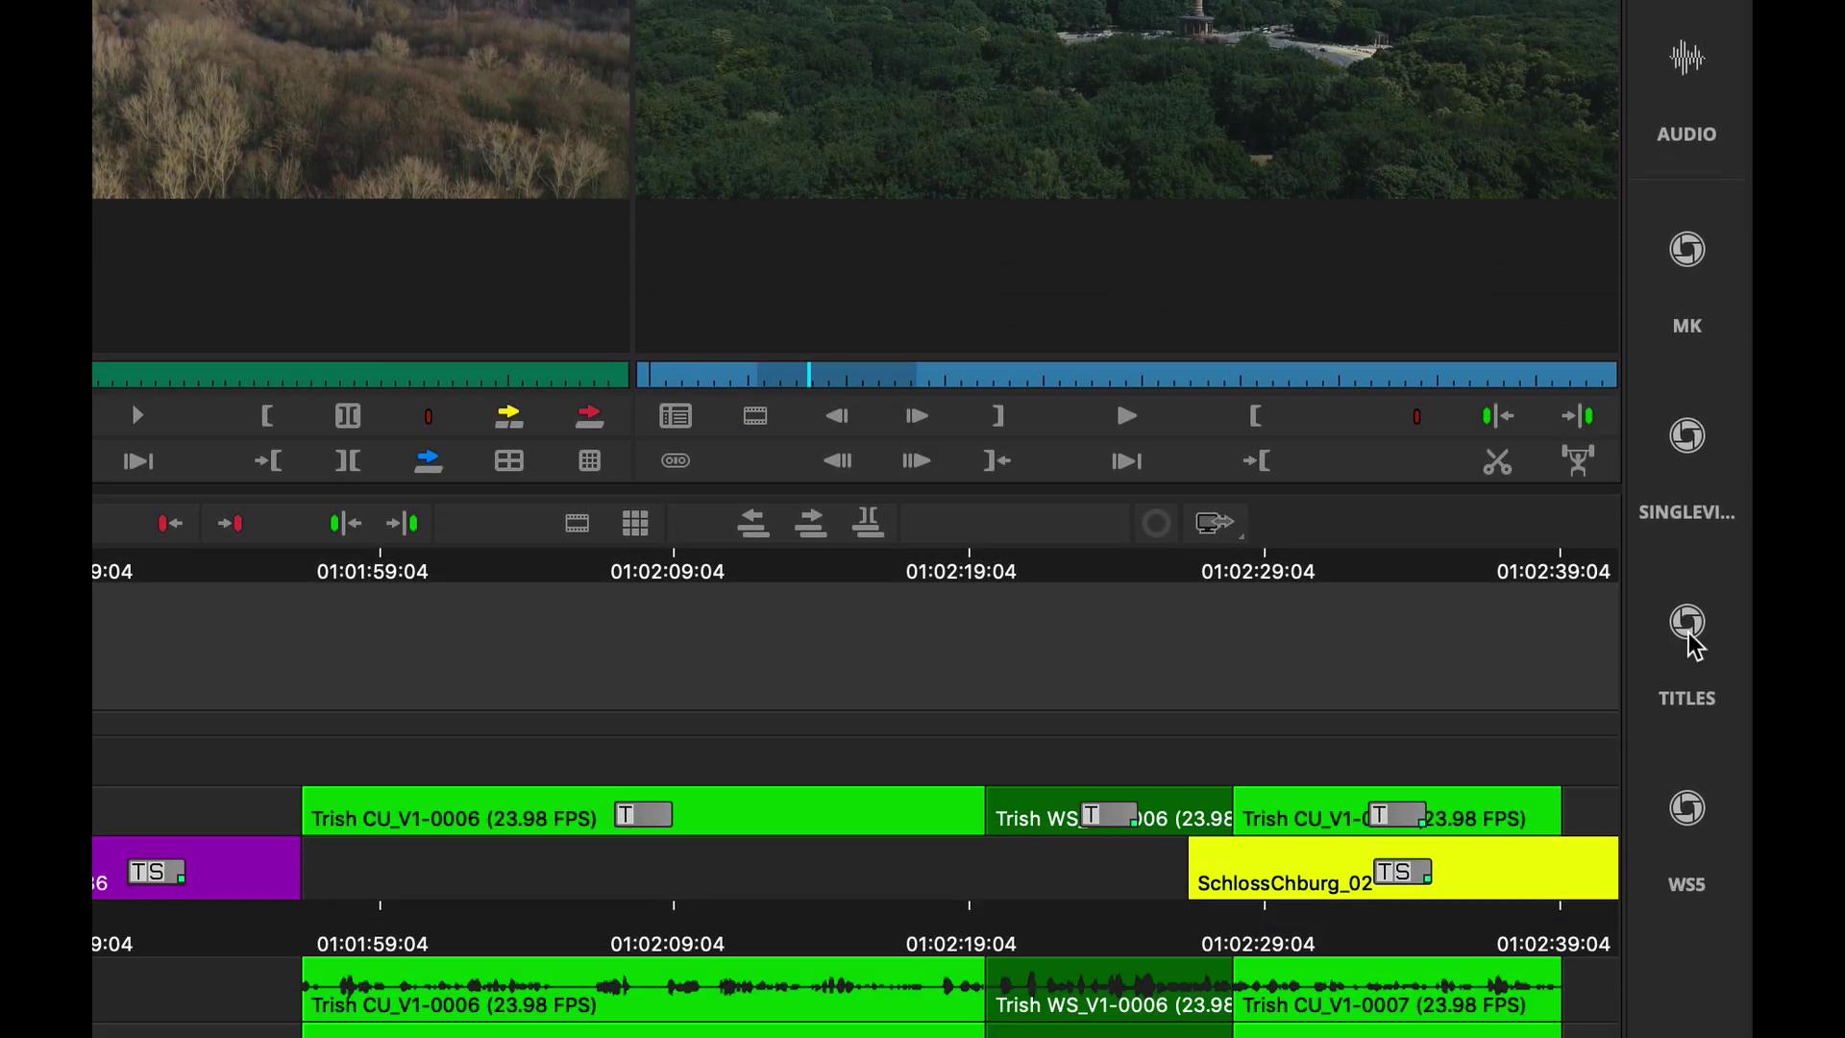
click(1688, 624)
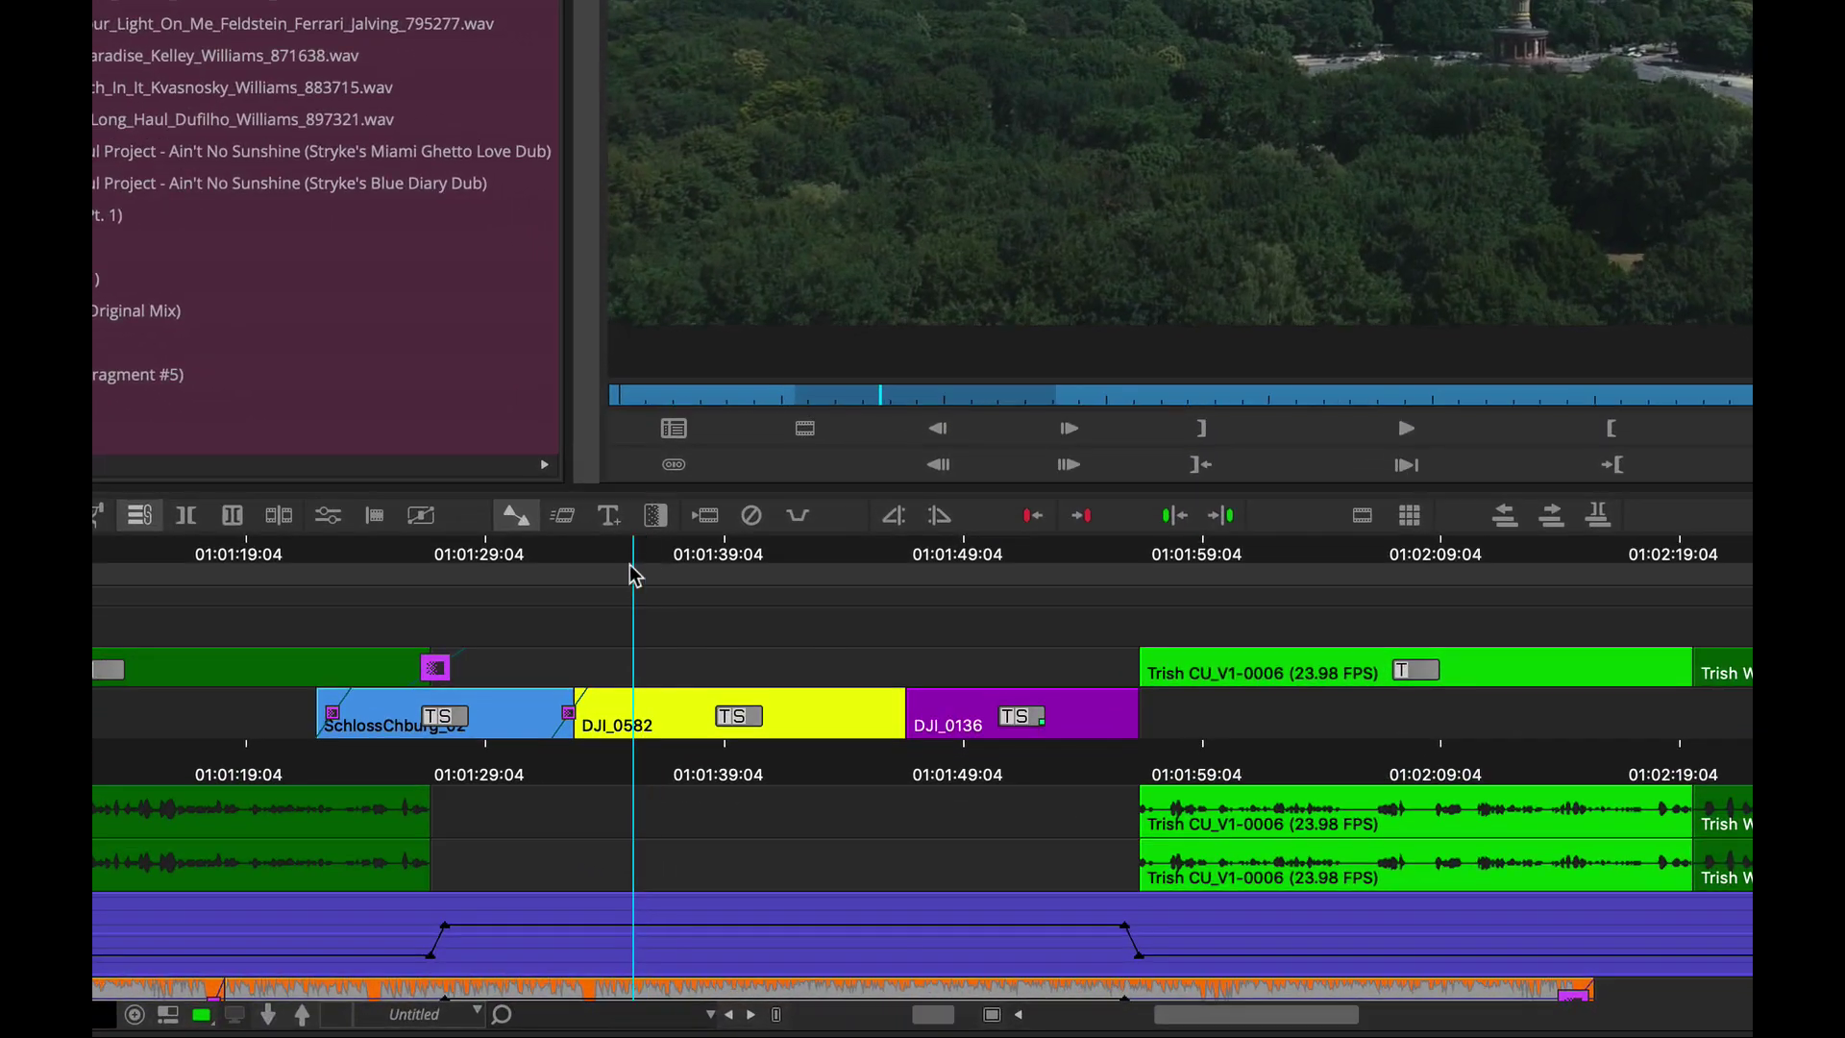
key(o)
drag(659, 564, 847, 579)
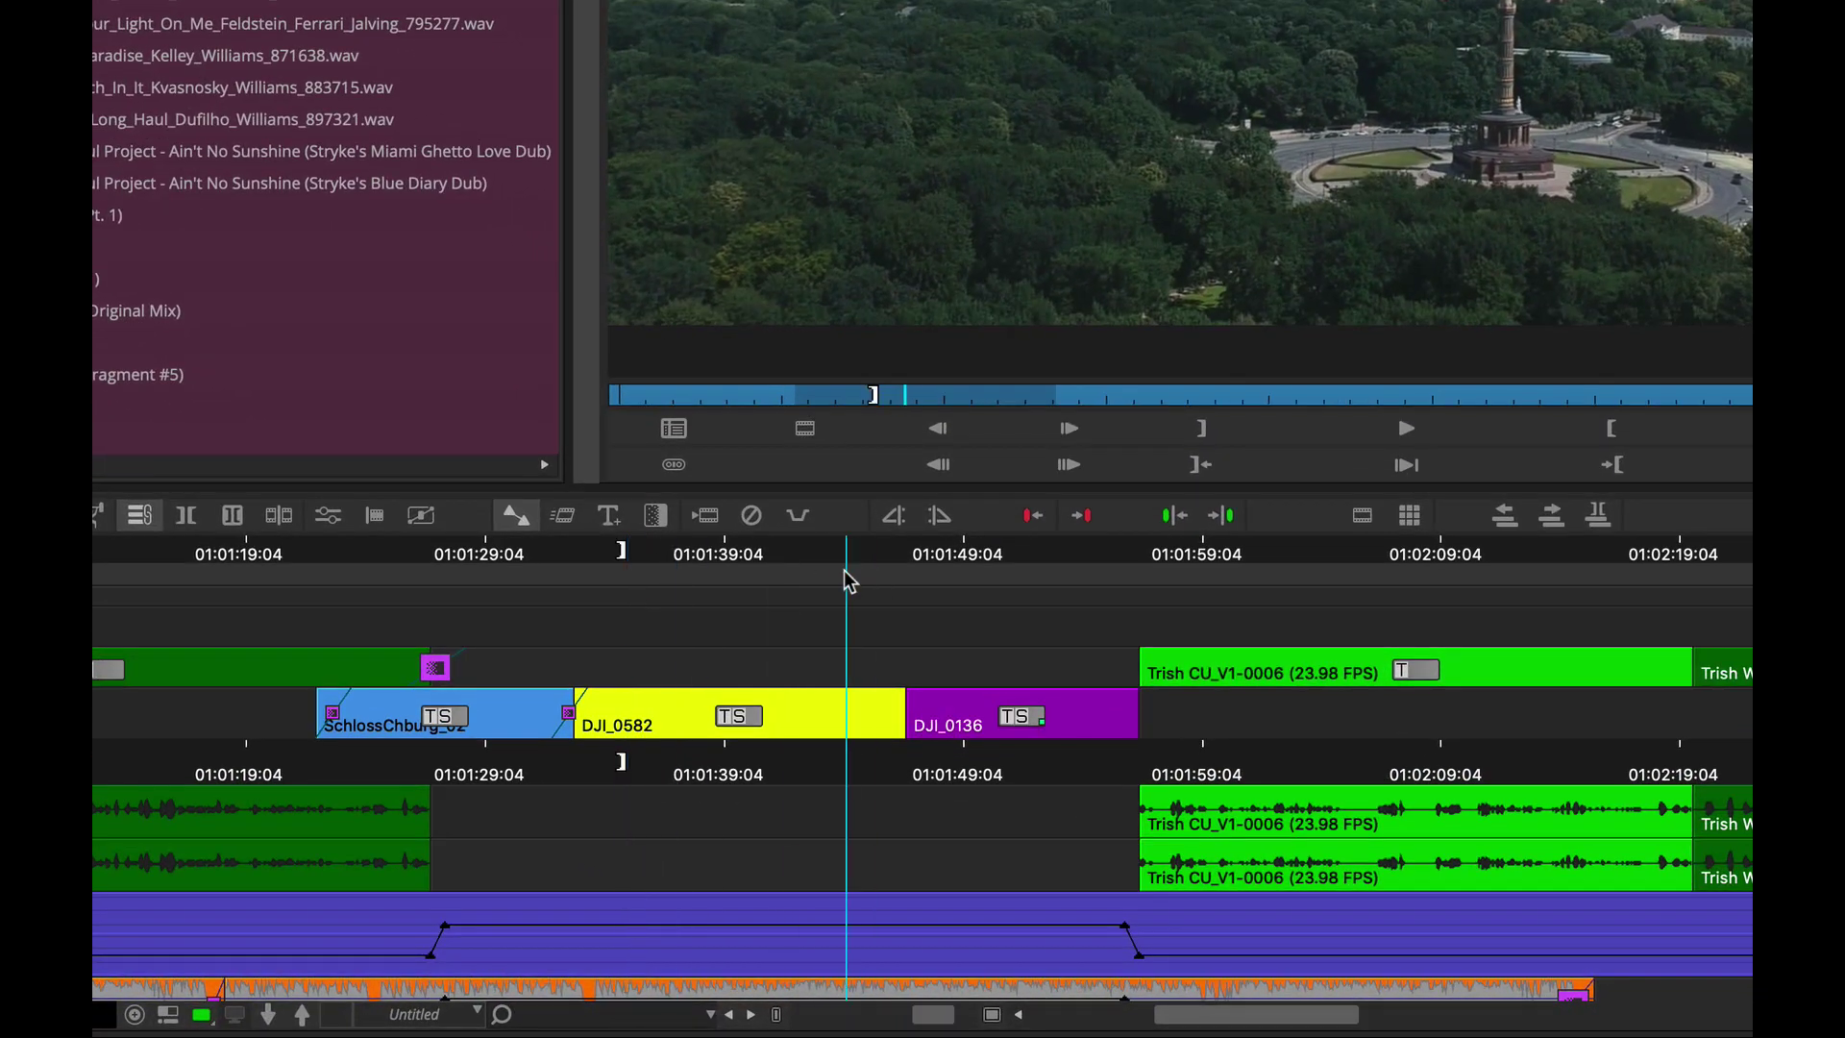
key(i)
Step: Create a new Avid Titler+ title over the marked range and reposition its editing window
click(610, 515)
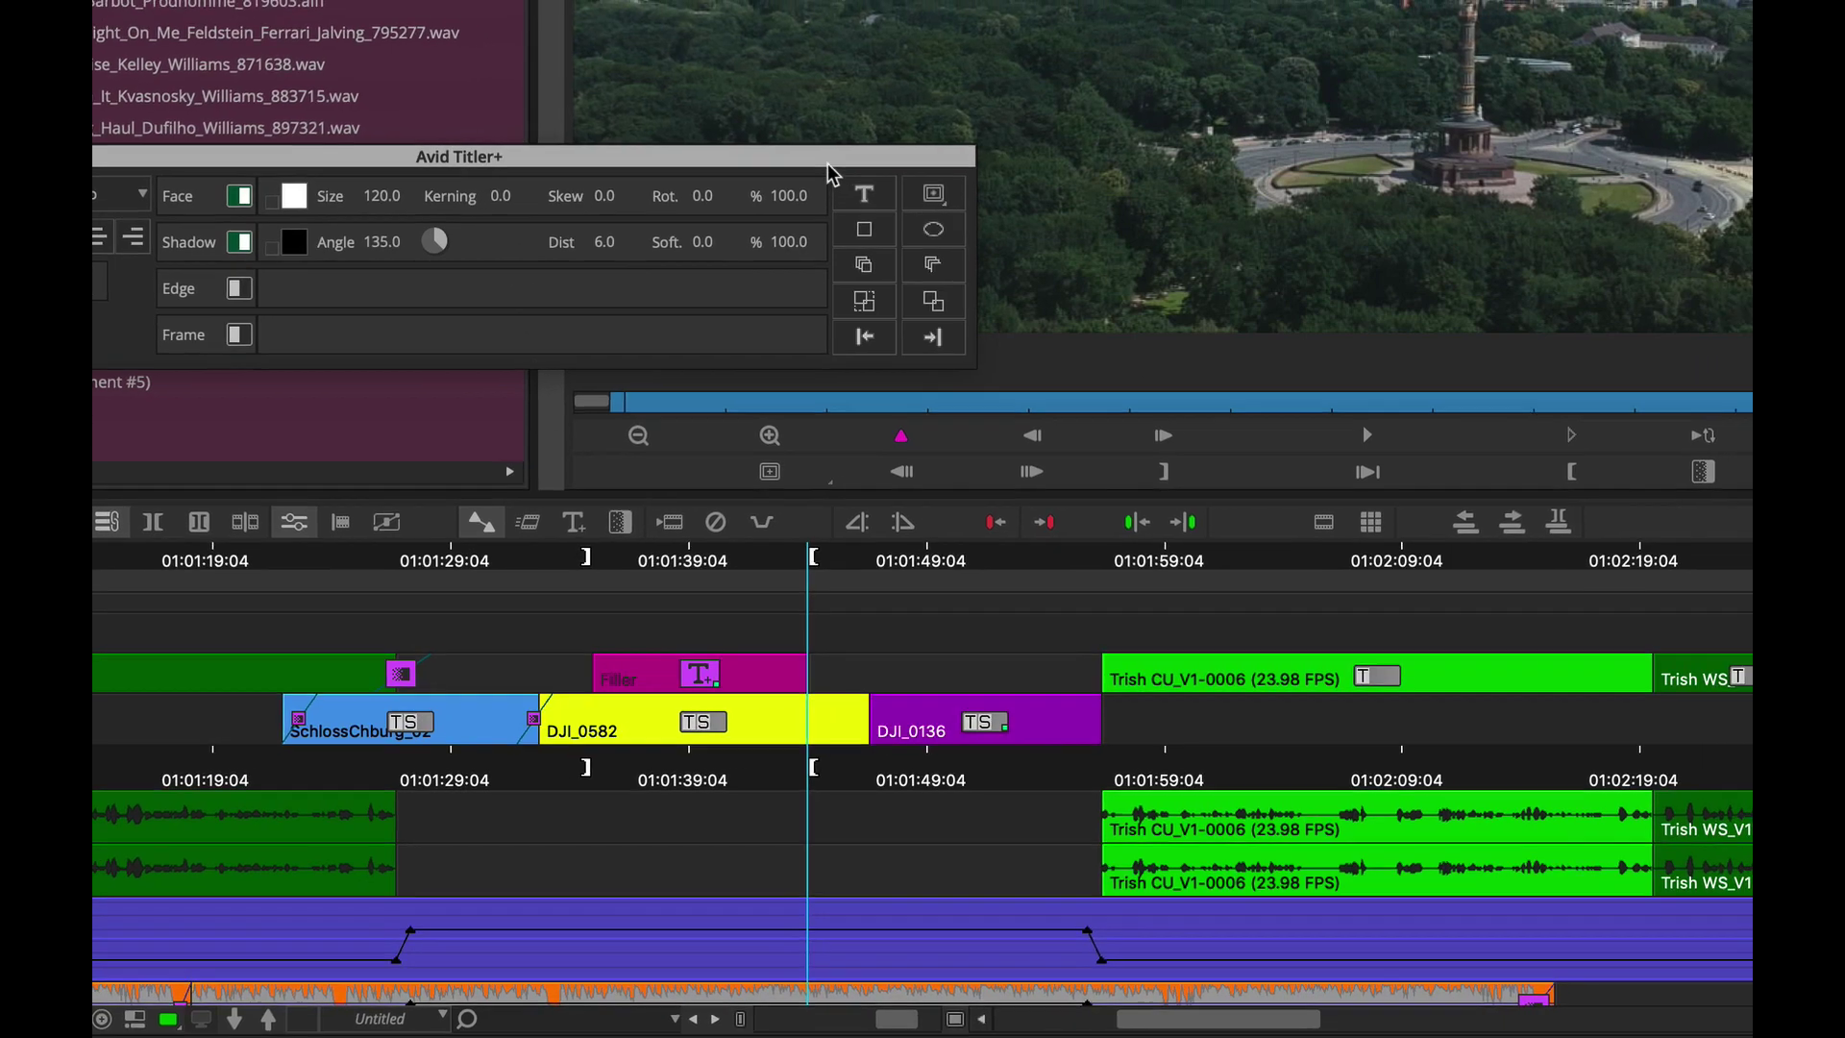
drag(832, 173, 1432, 581)
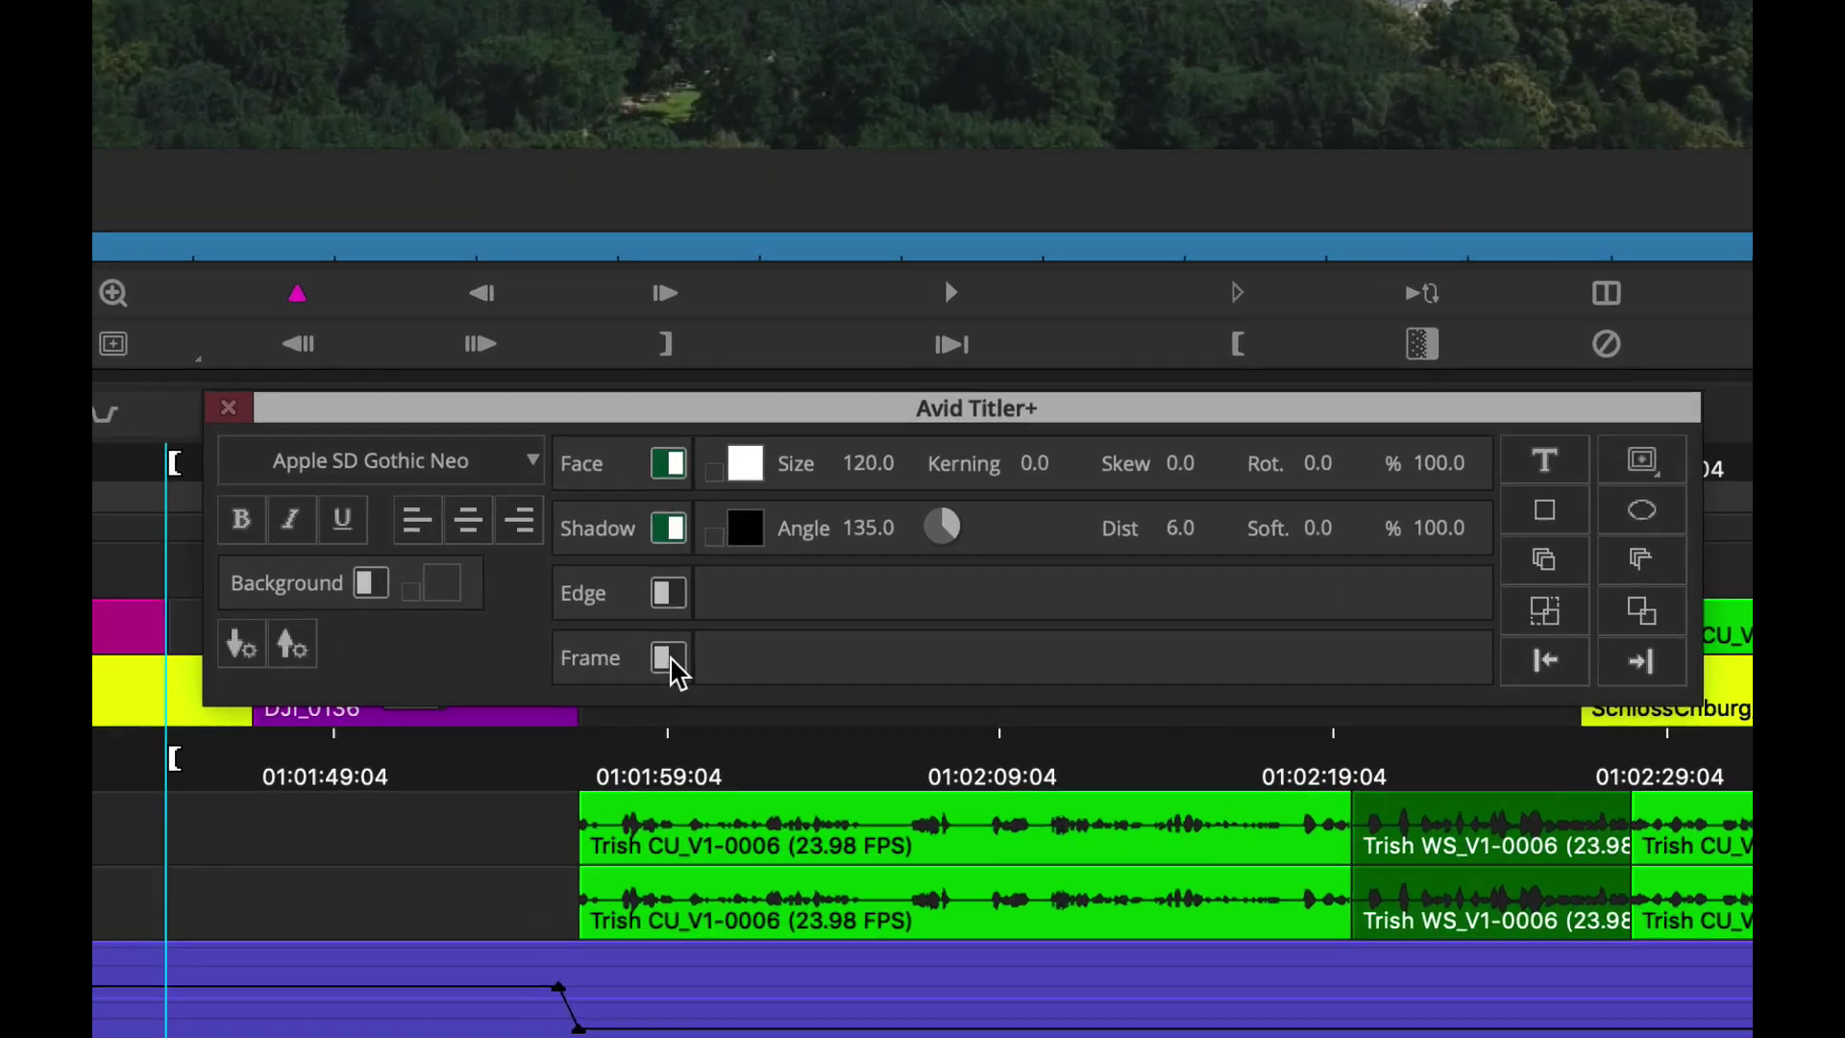
click(668, 657)
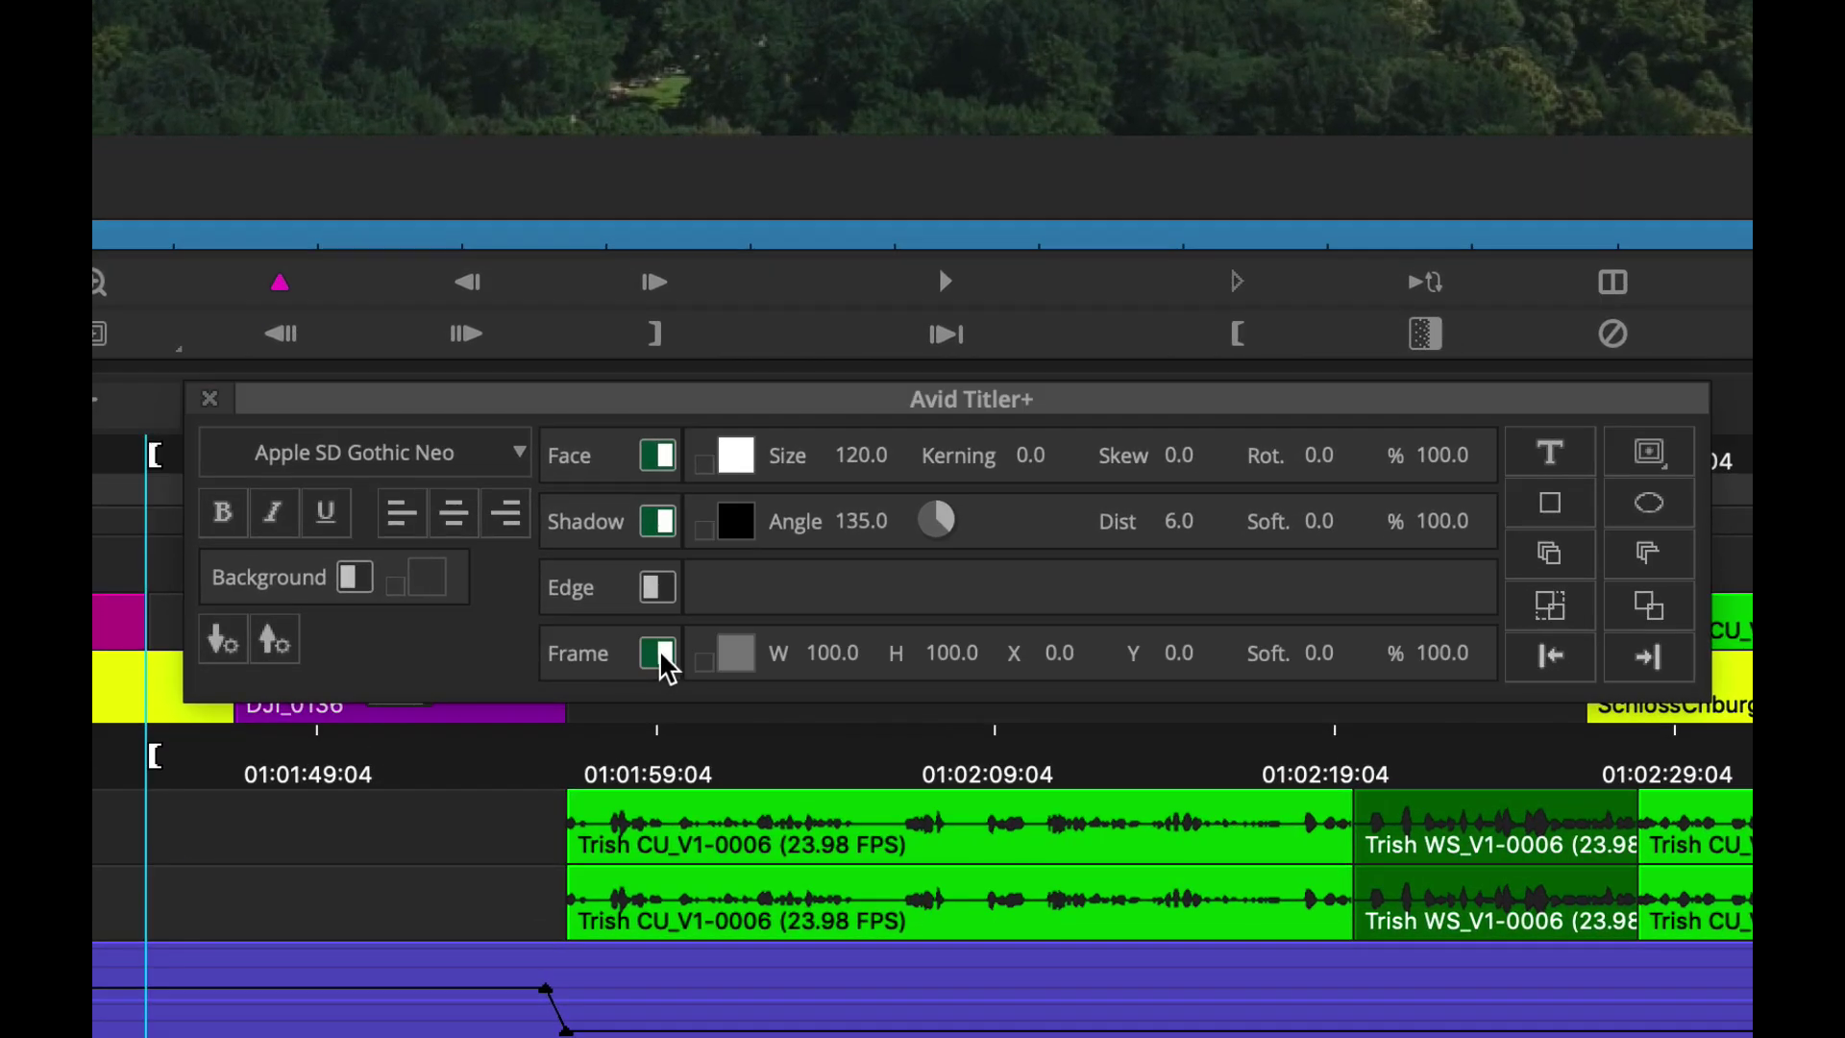
click(668, 658)
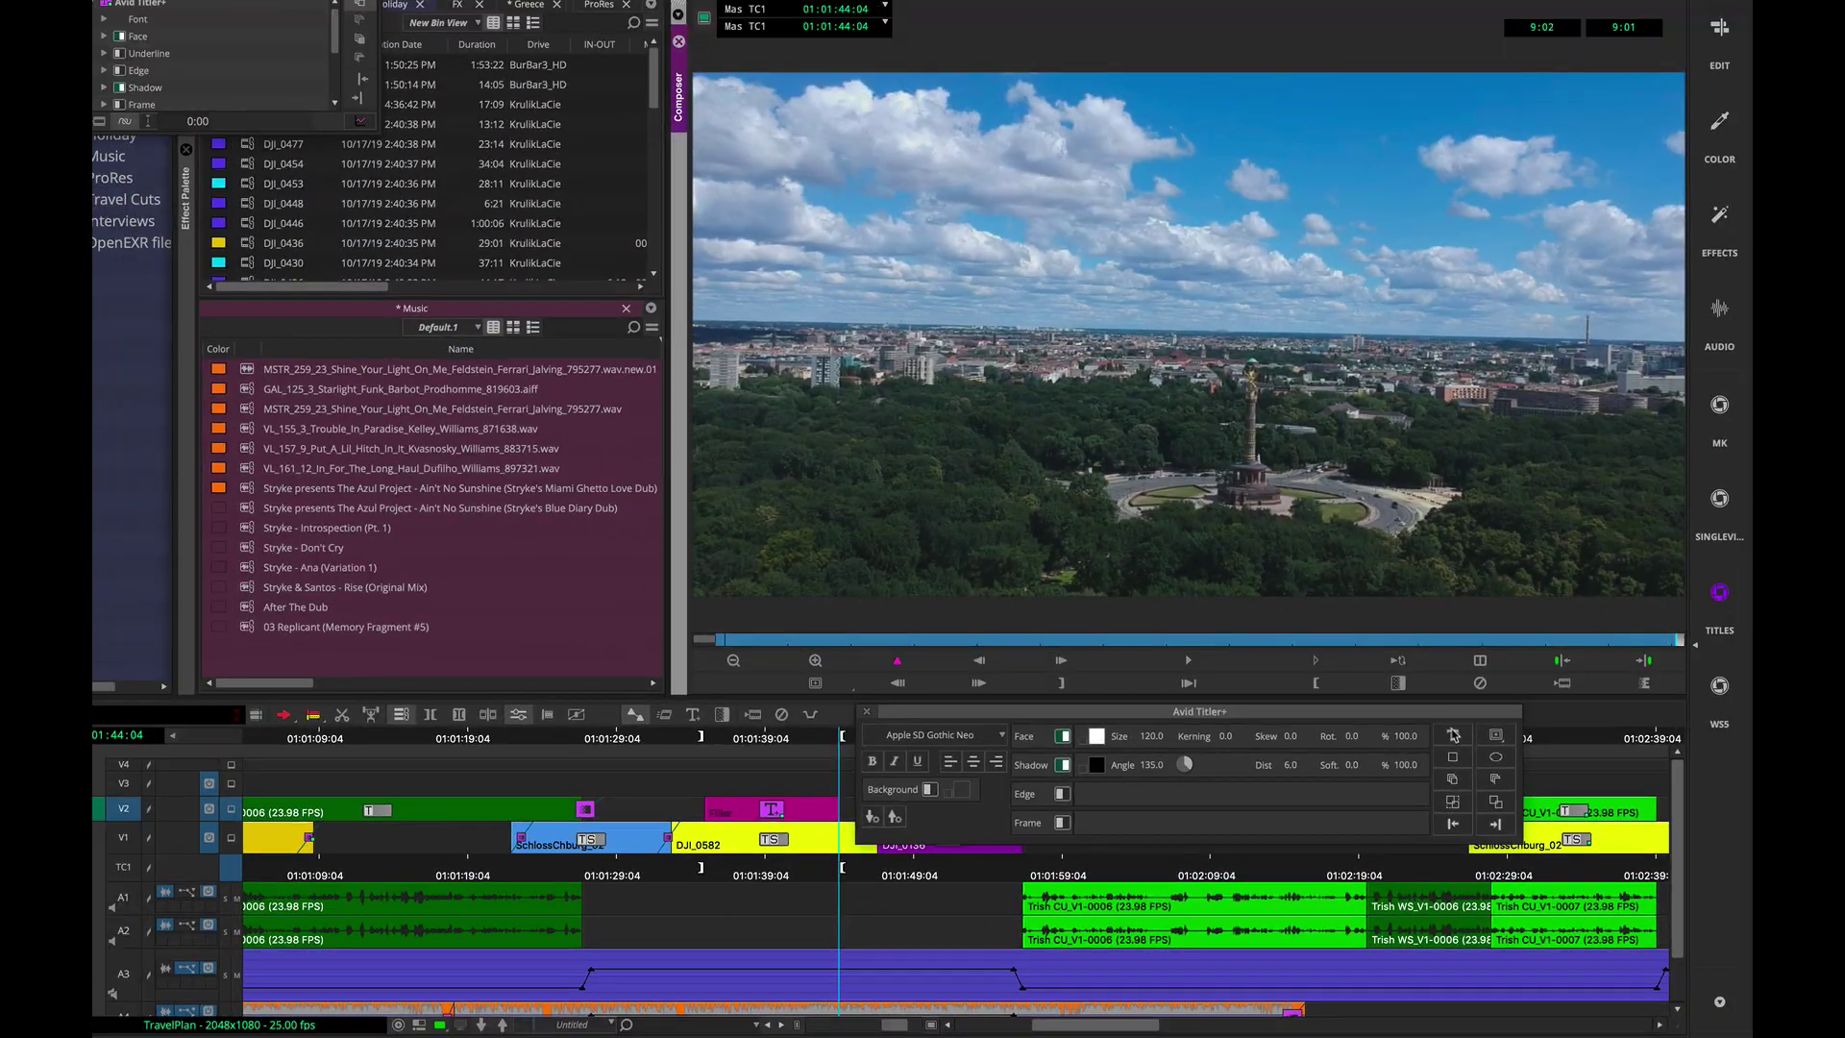
Step: Turn on safe action/title guides, then cycle through the circle, BOARDING PASS text, blue band and yellow lines
click(1496, 737)
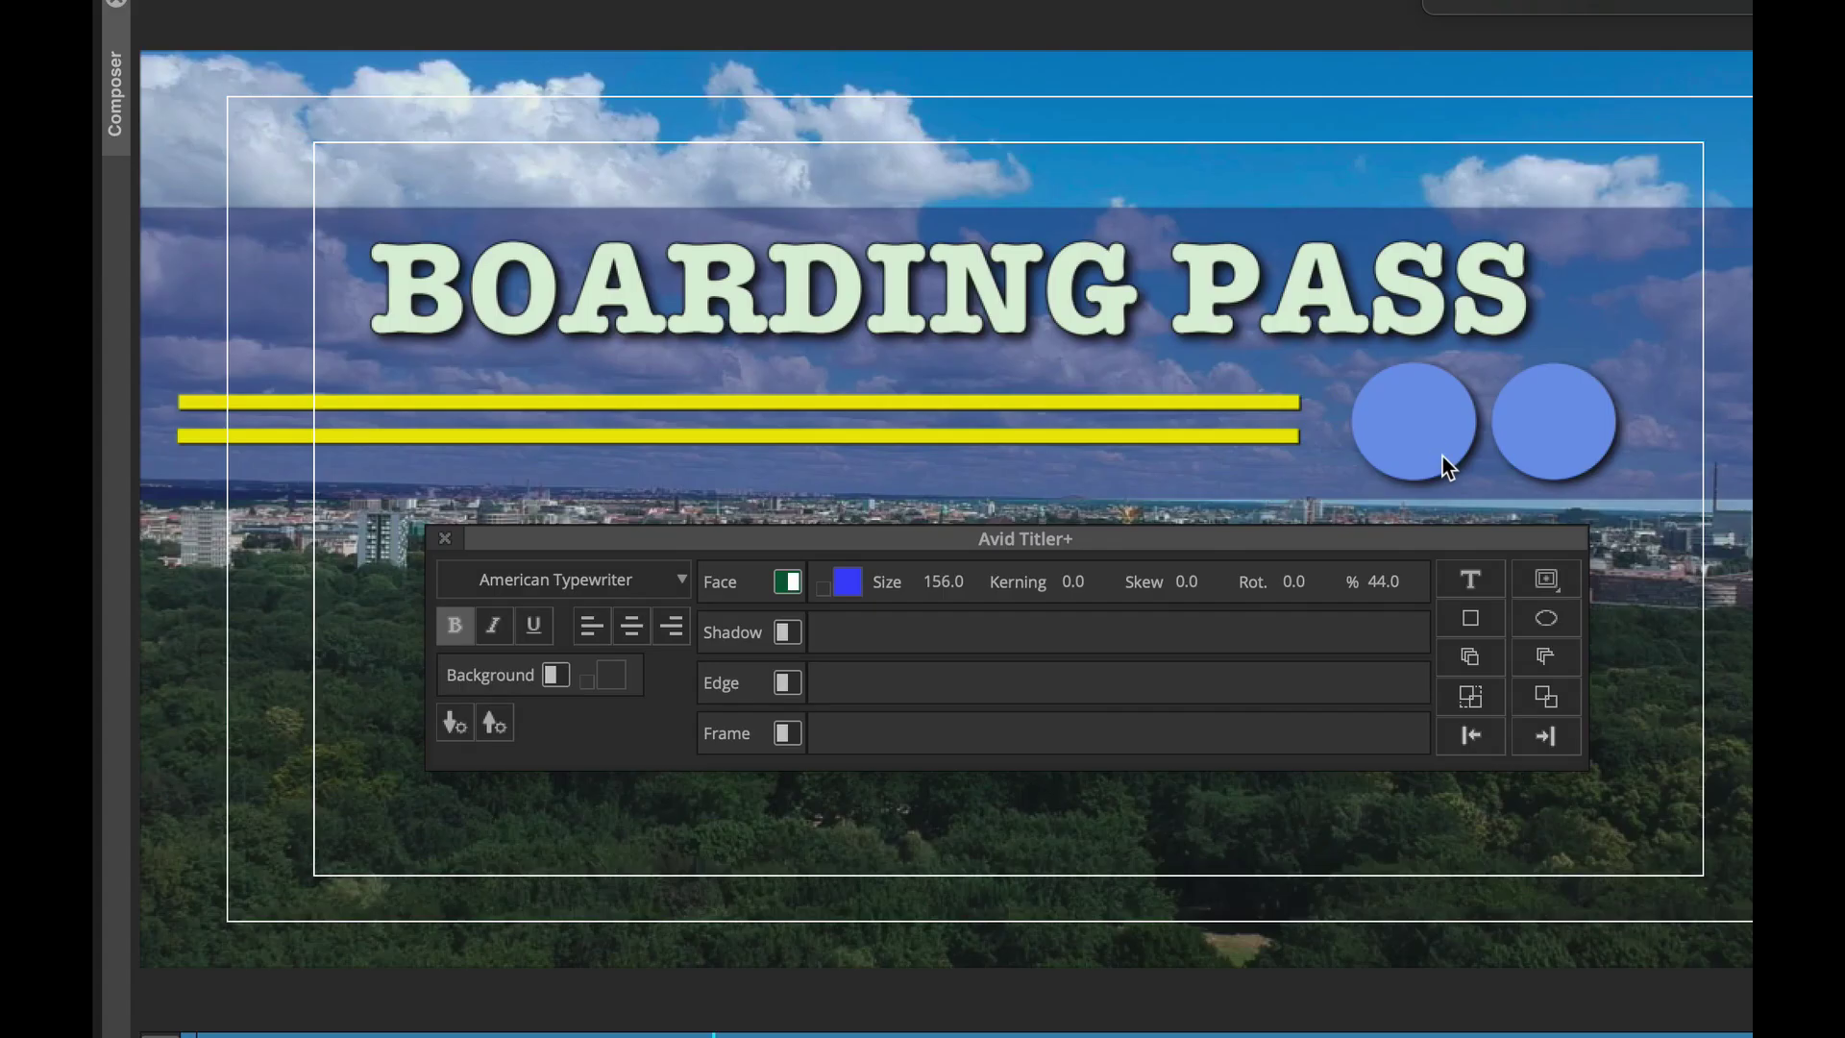
click(1444, 457)
click(1558, 734)
click(1559, 733)
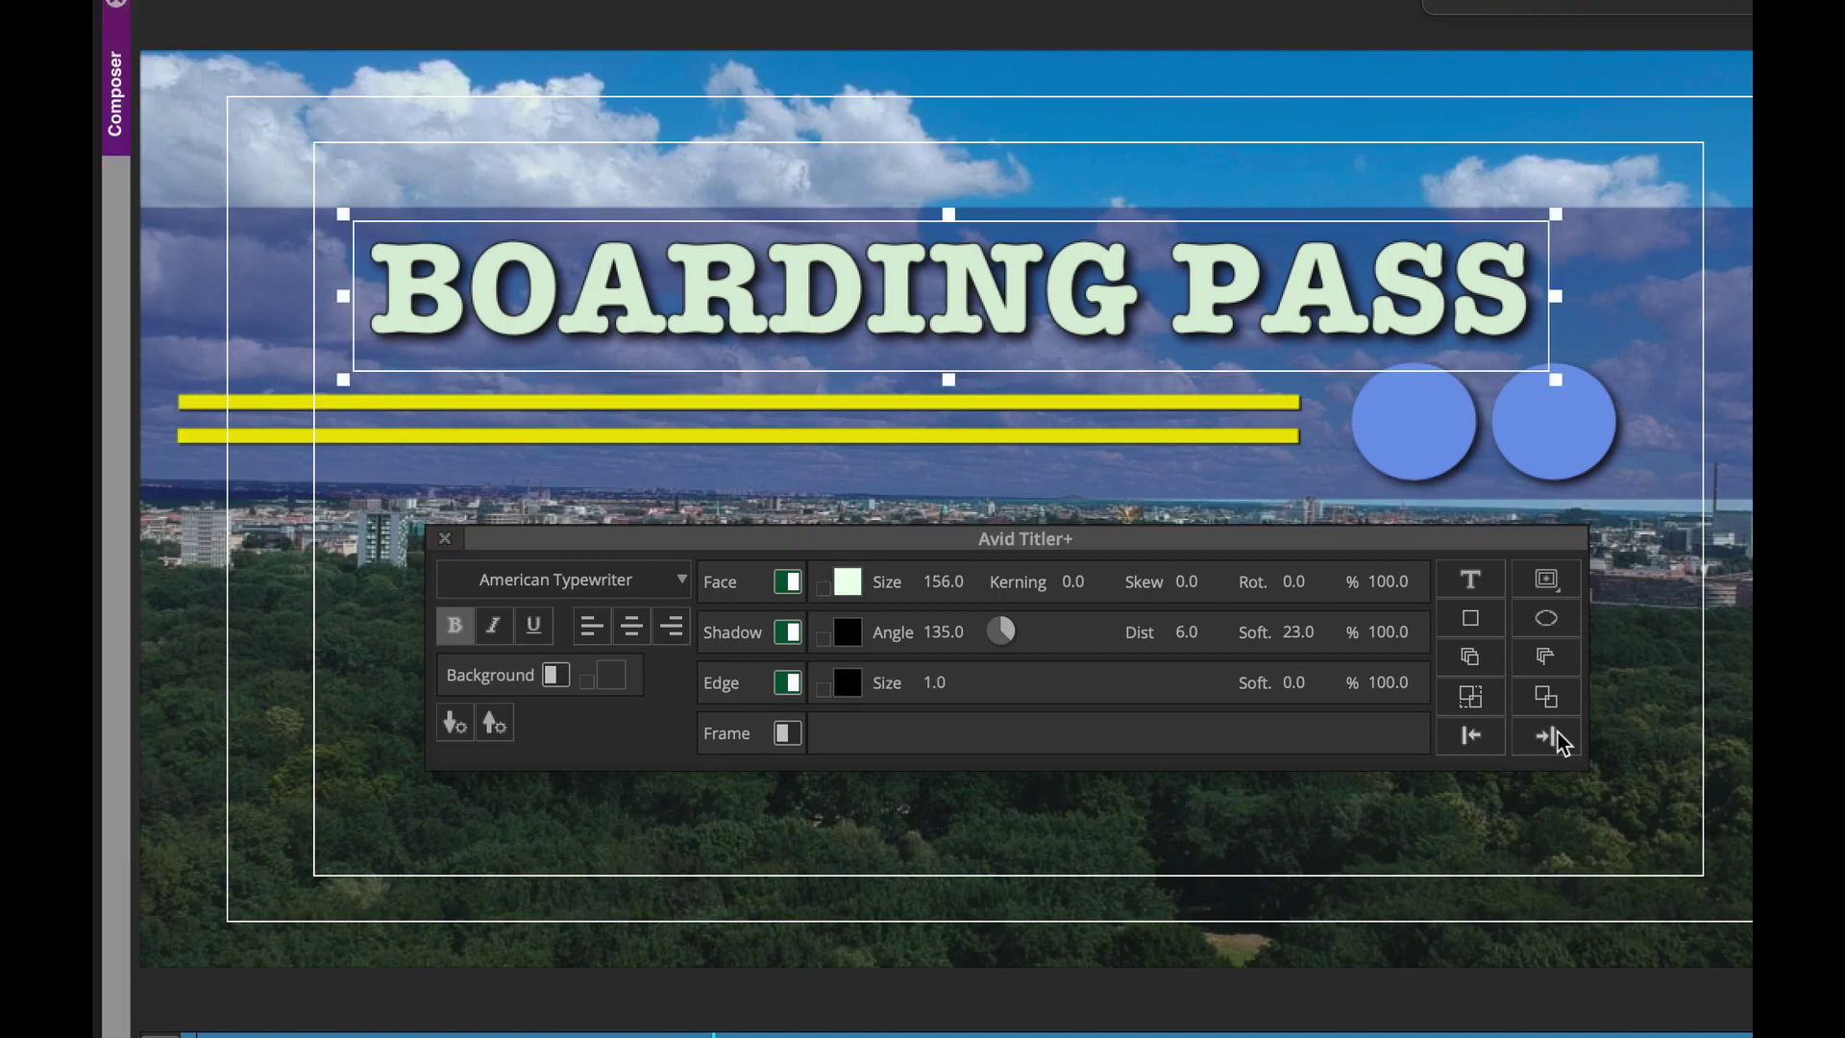
click(1559, 733)
click(1558, 733)
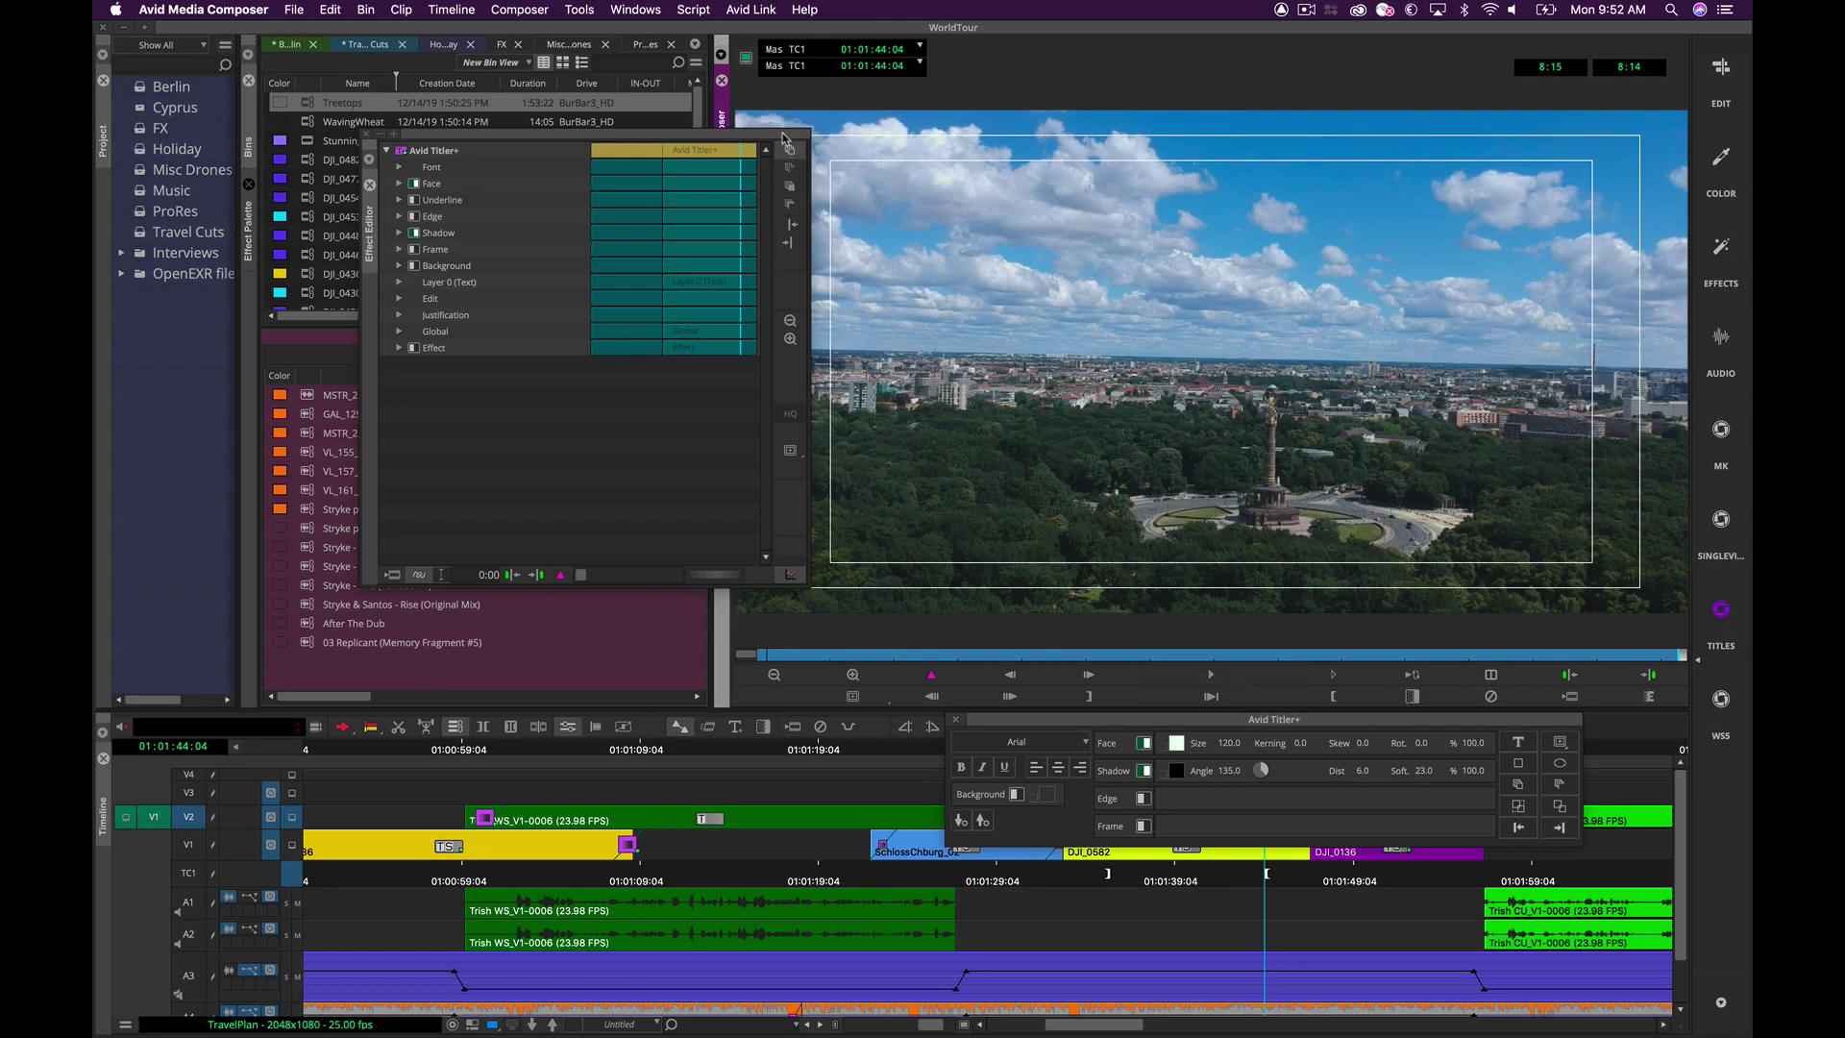
Step: Move the Effect Editor aside and add a text box reading 'BOARDING PASS'
drag(783, 137, 740, 152)
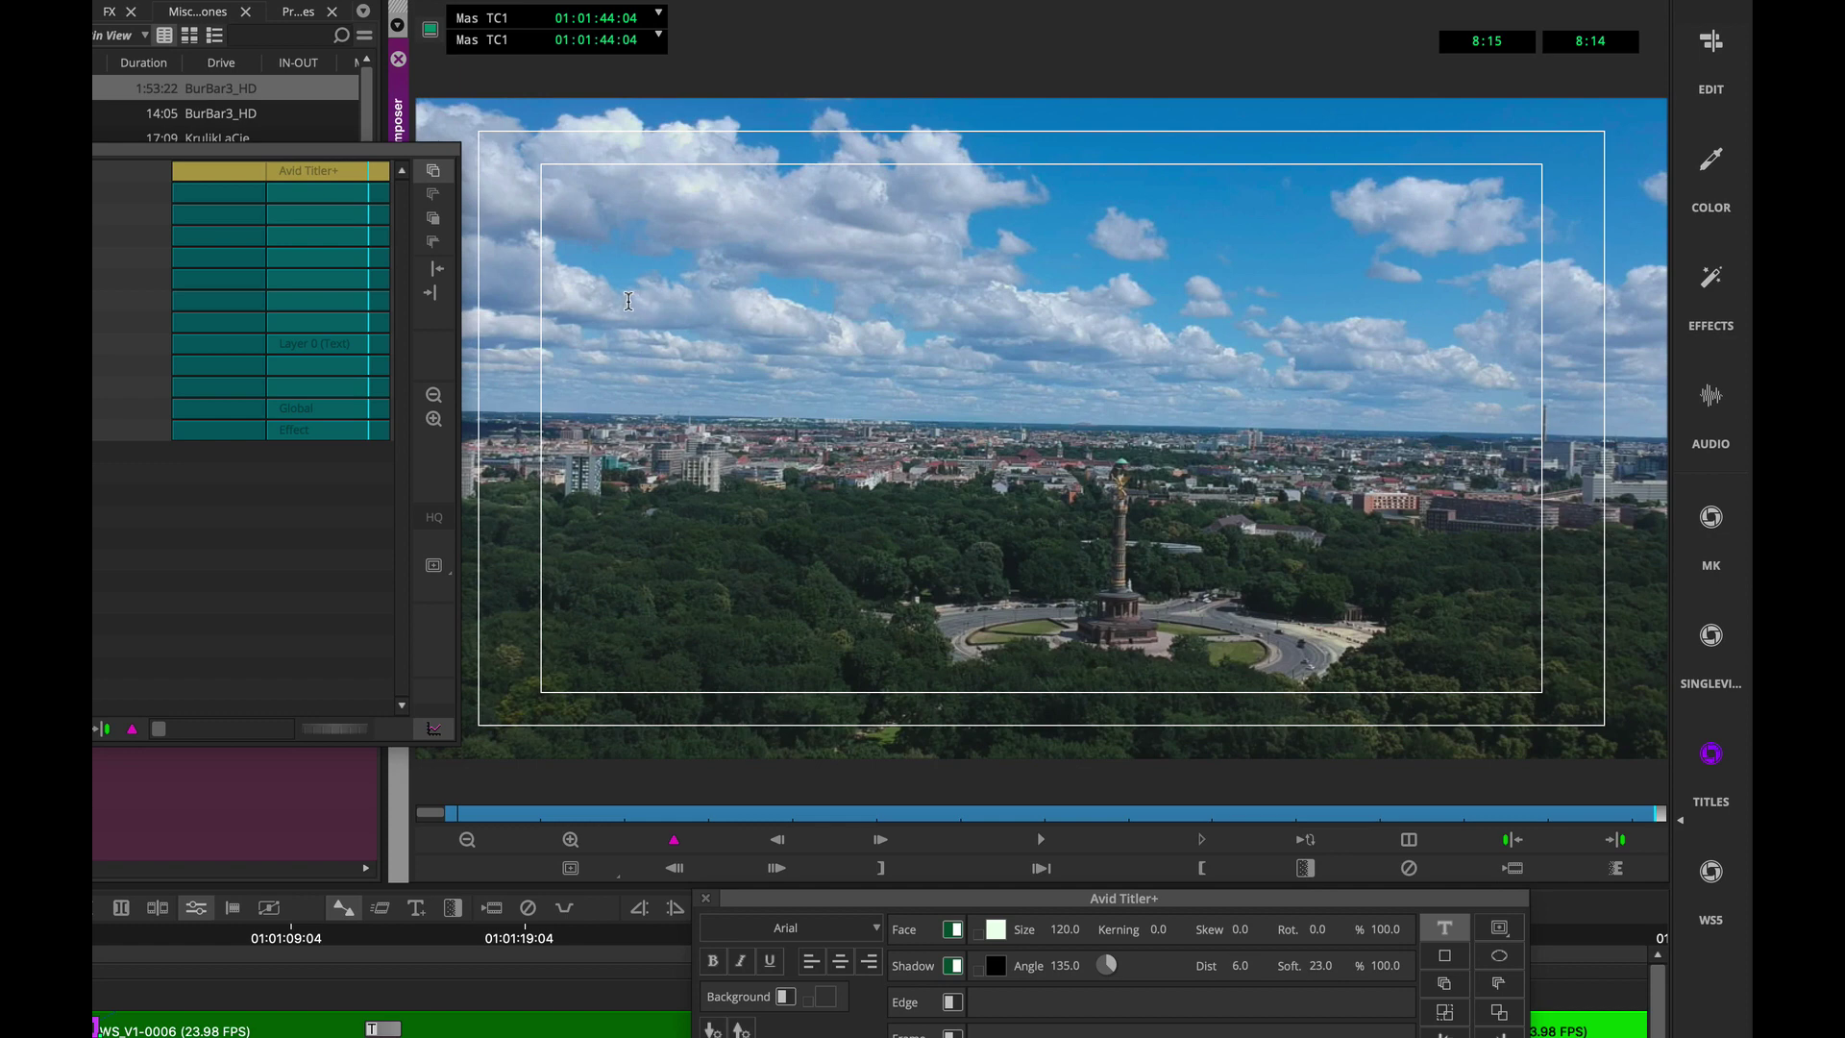
click(629, 301)
text(BOAR)
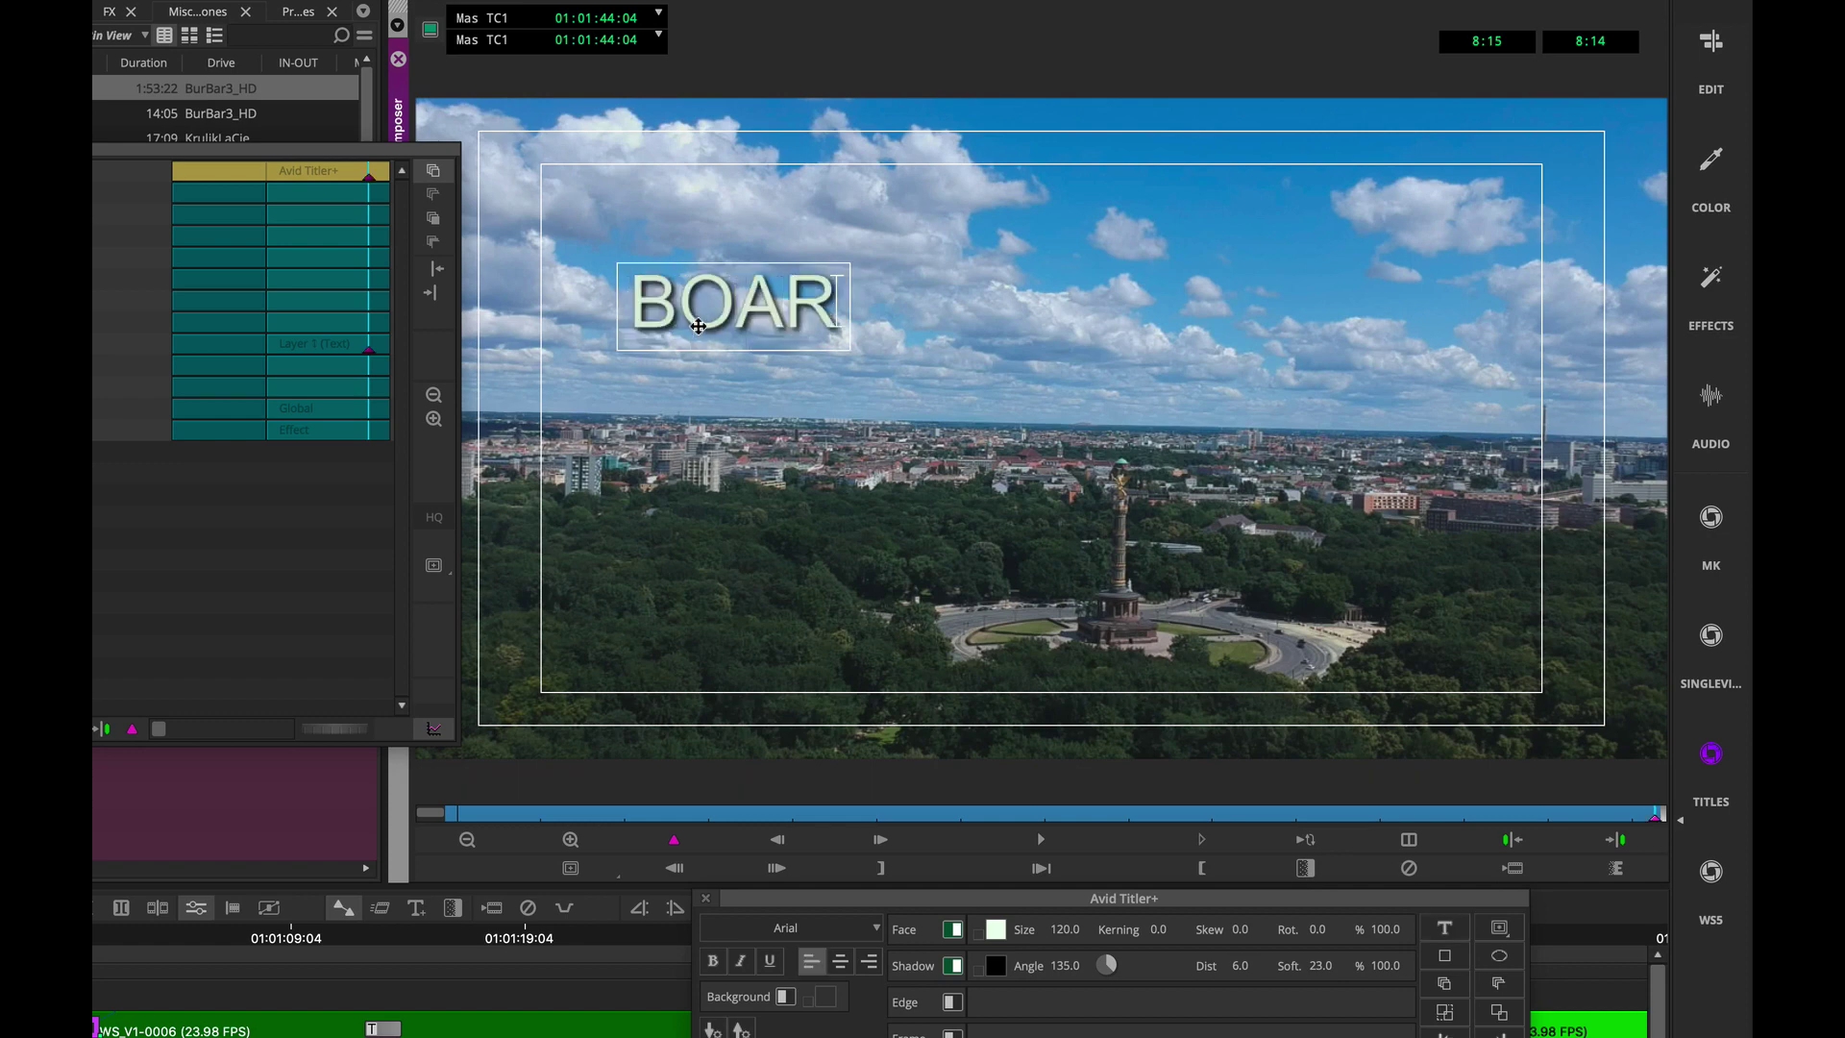
text(DING PASS)
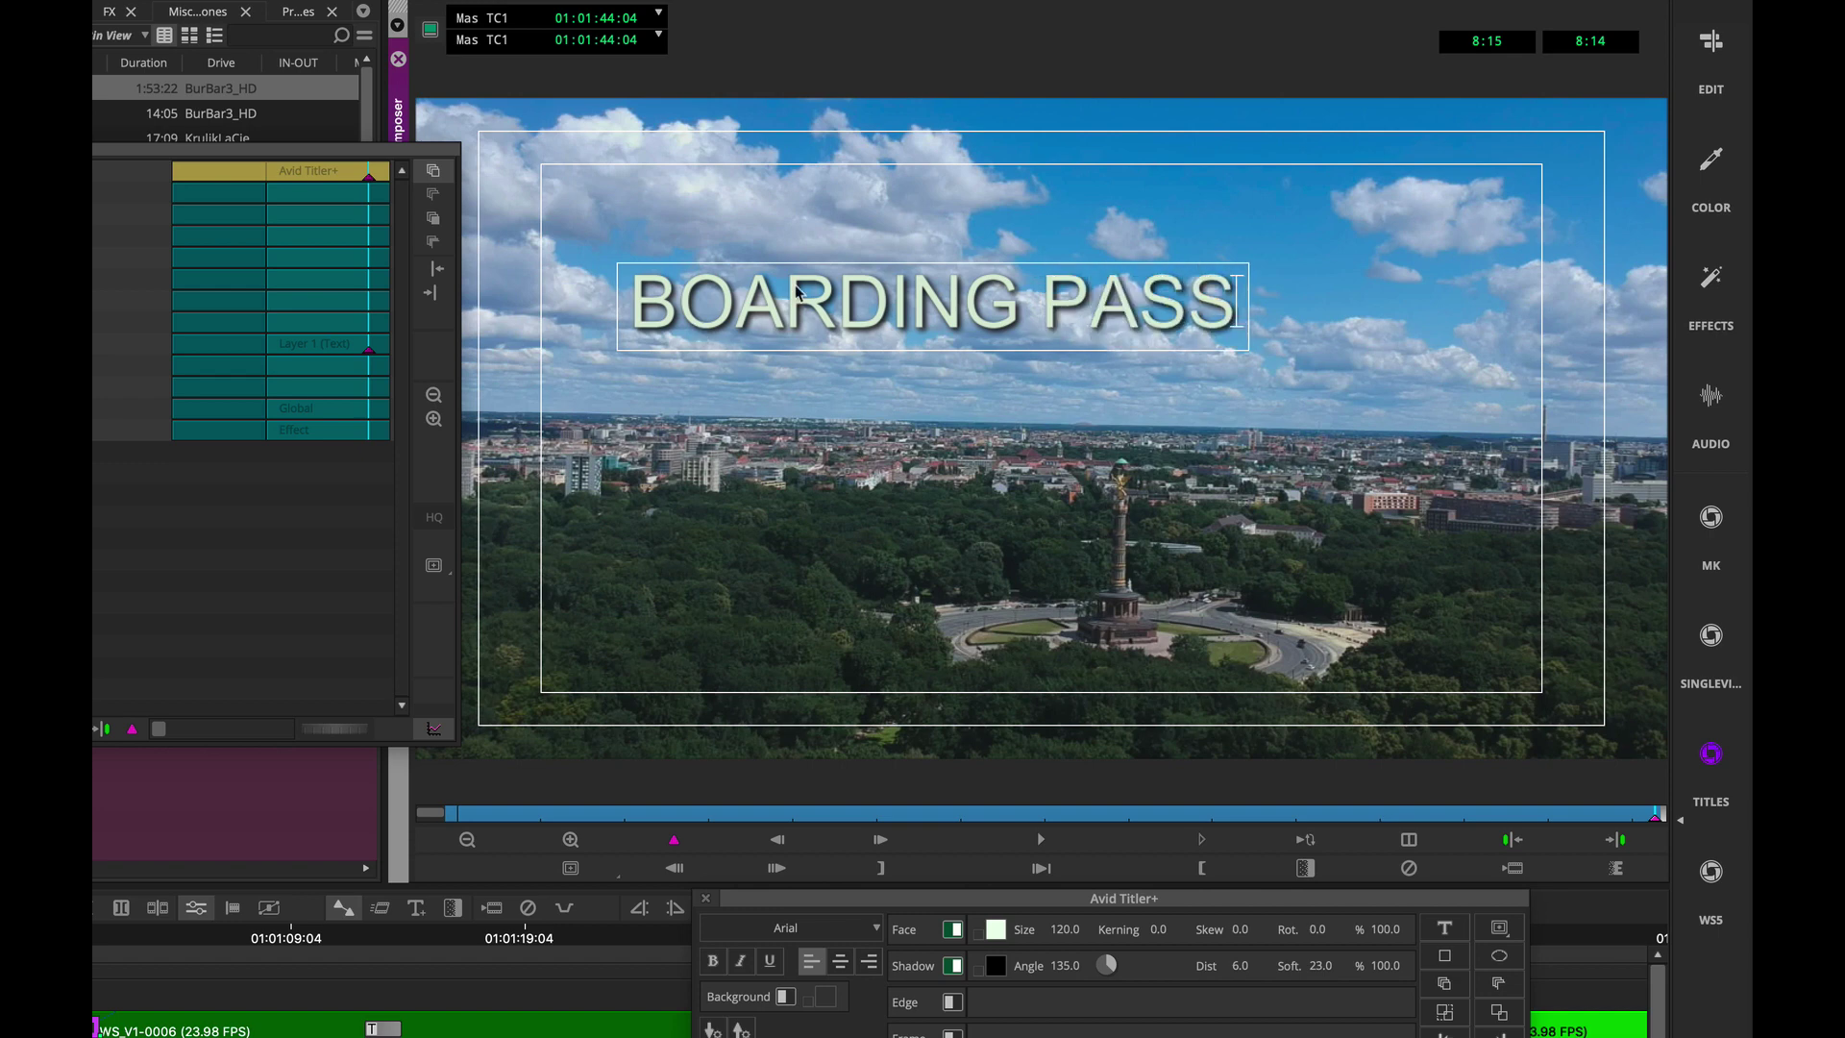
key(Escape)
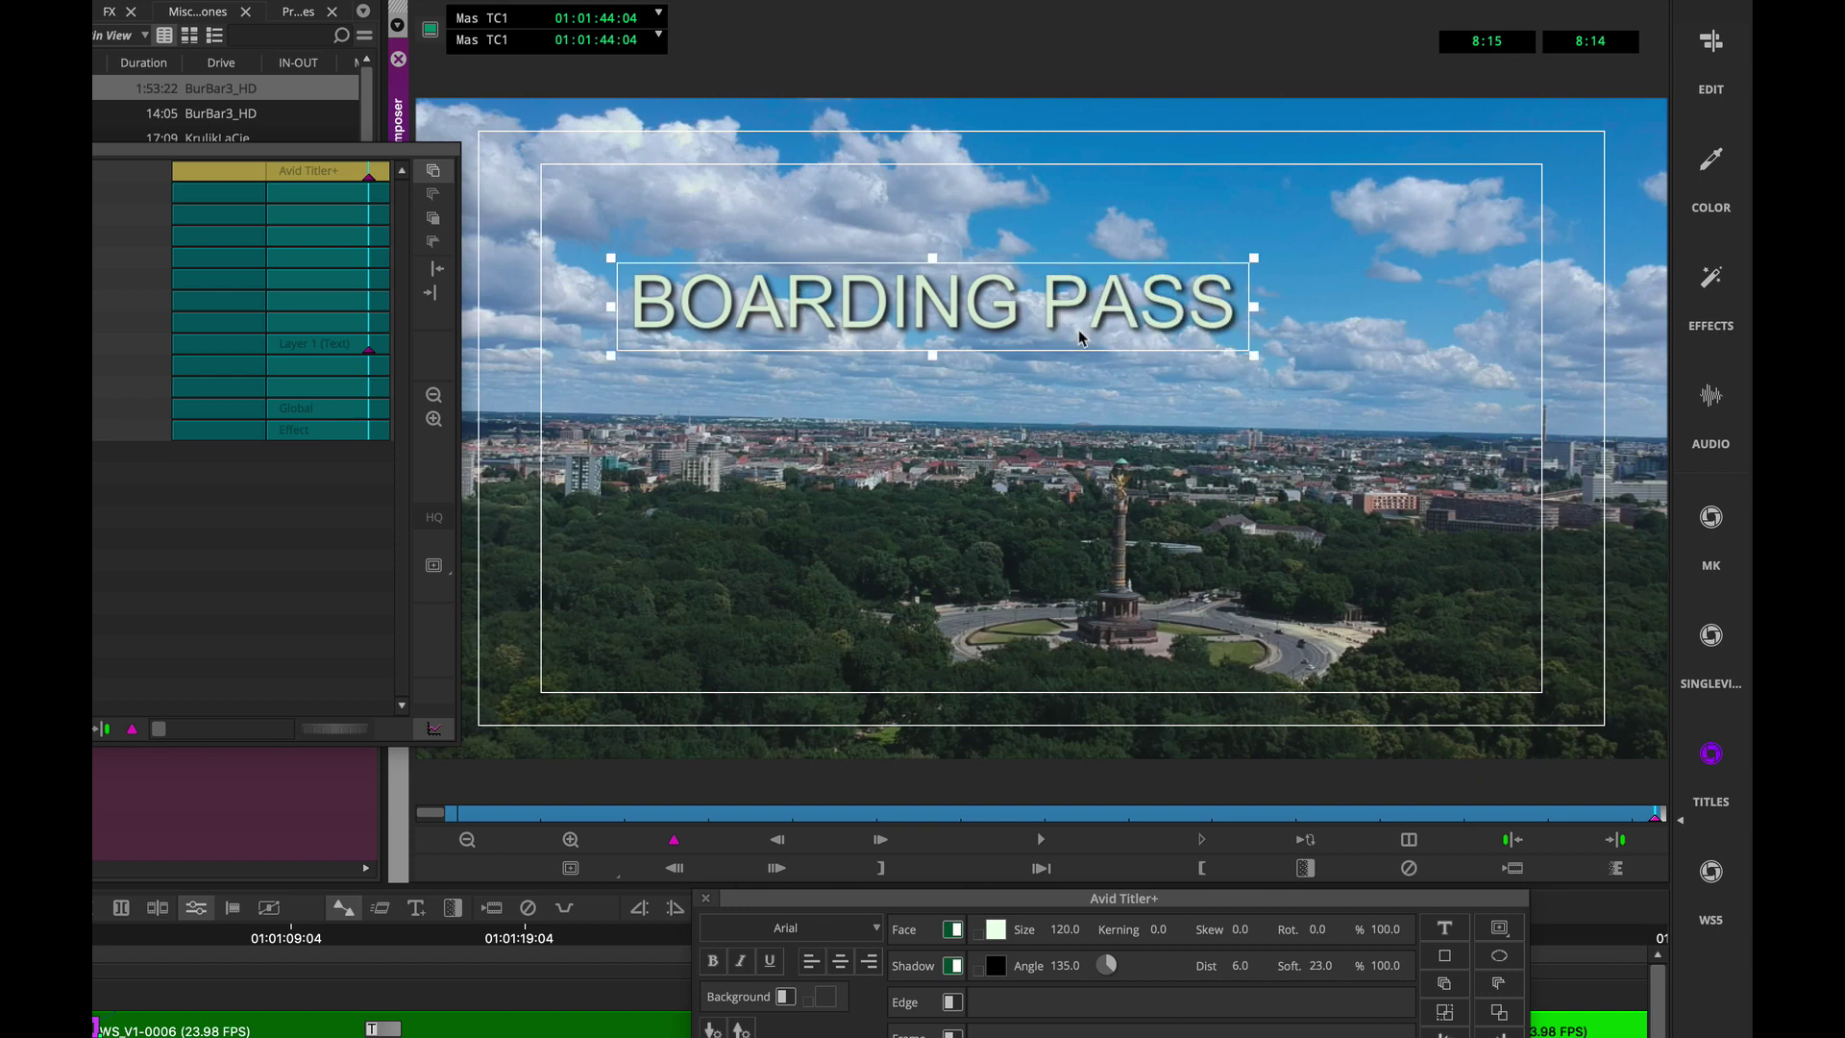
Step: Enlarge the BOARDING PASS text, nudge it up and left, and make it bold
drag(1254, 355, 1463, 409)
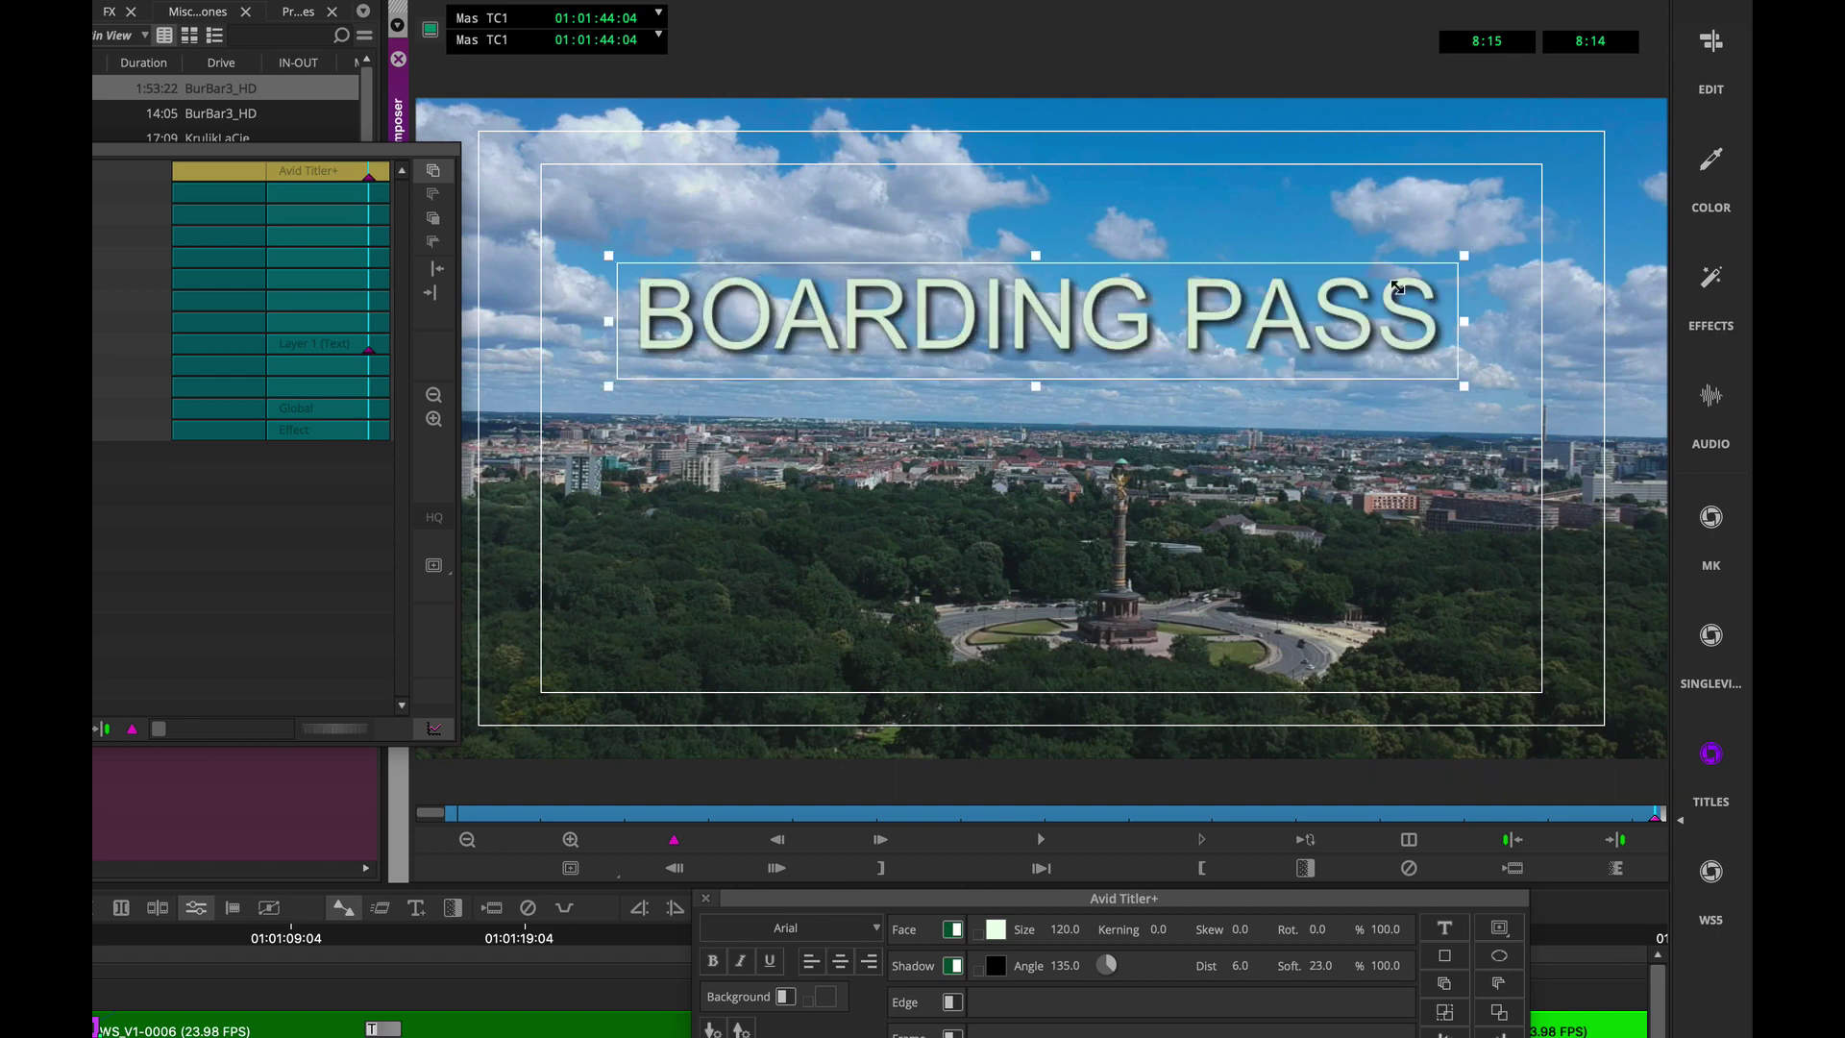
drag(1378, 262, 1369, 238)
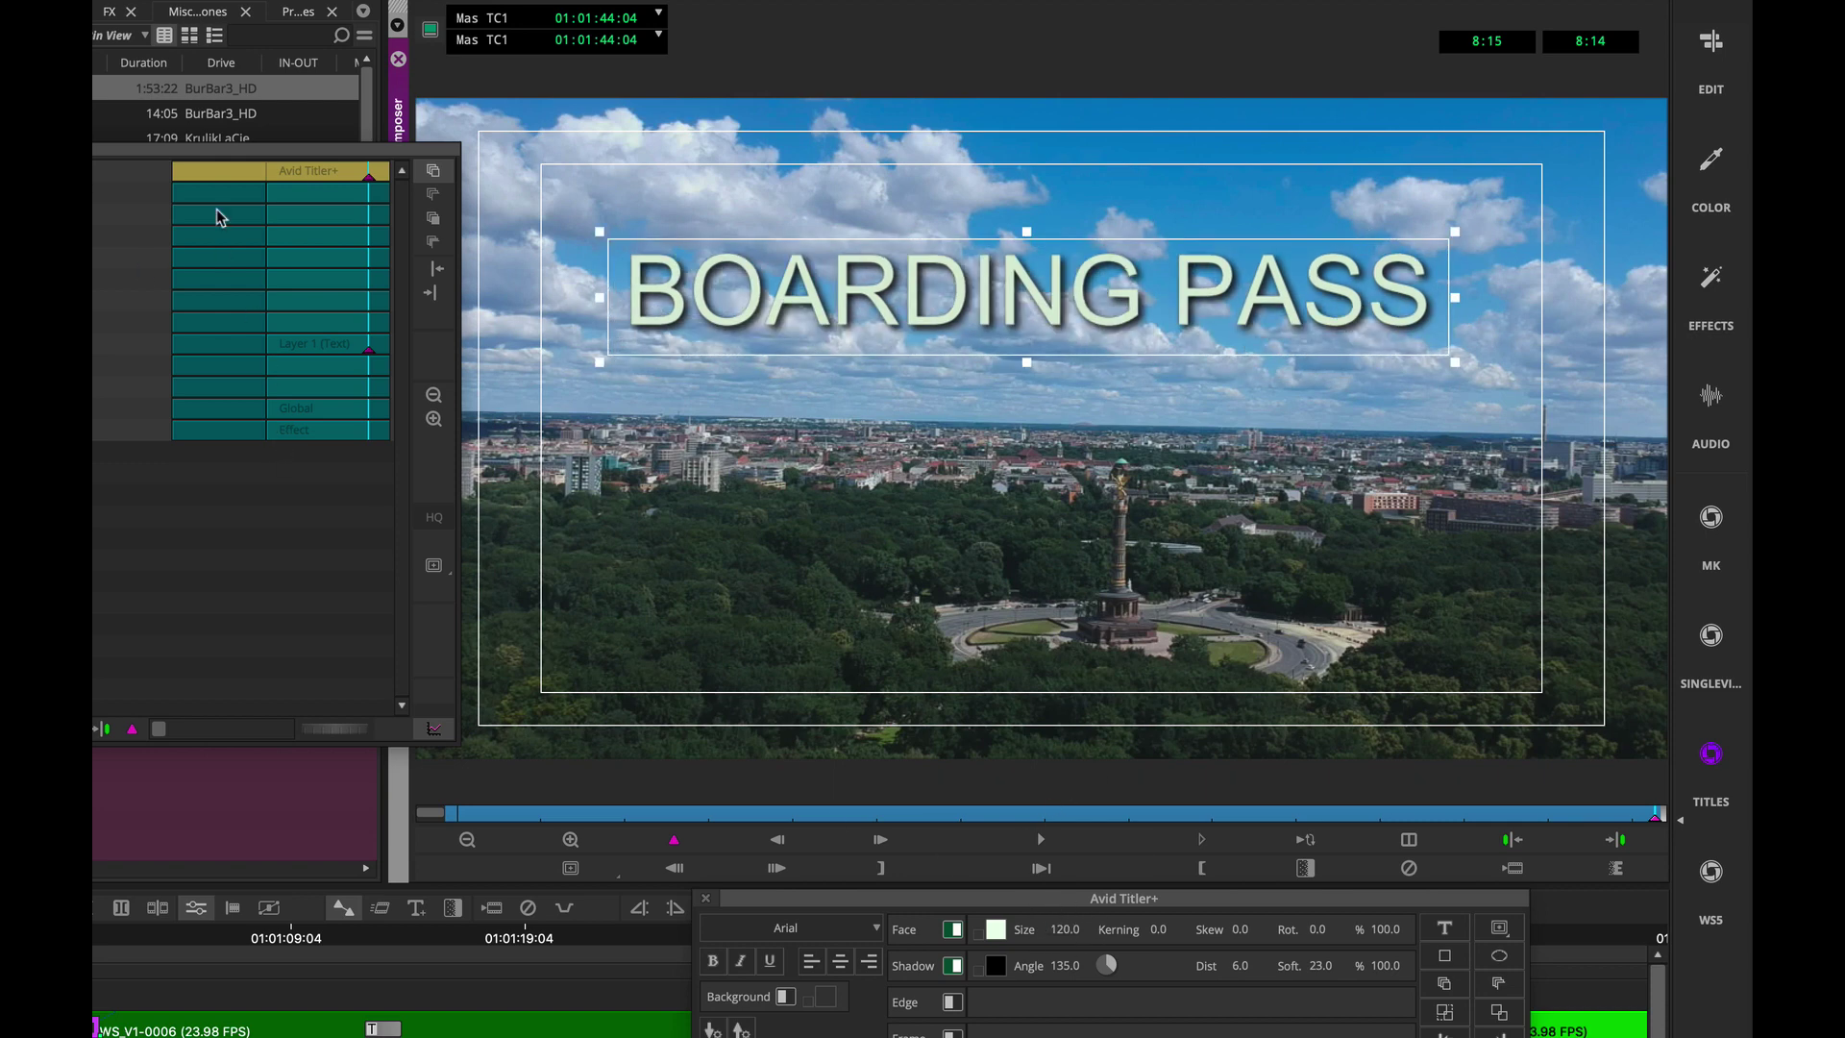
click(711, 960)
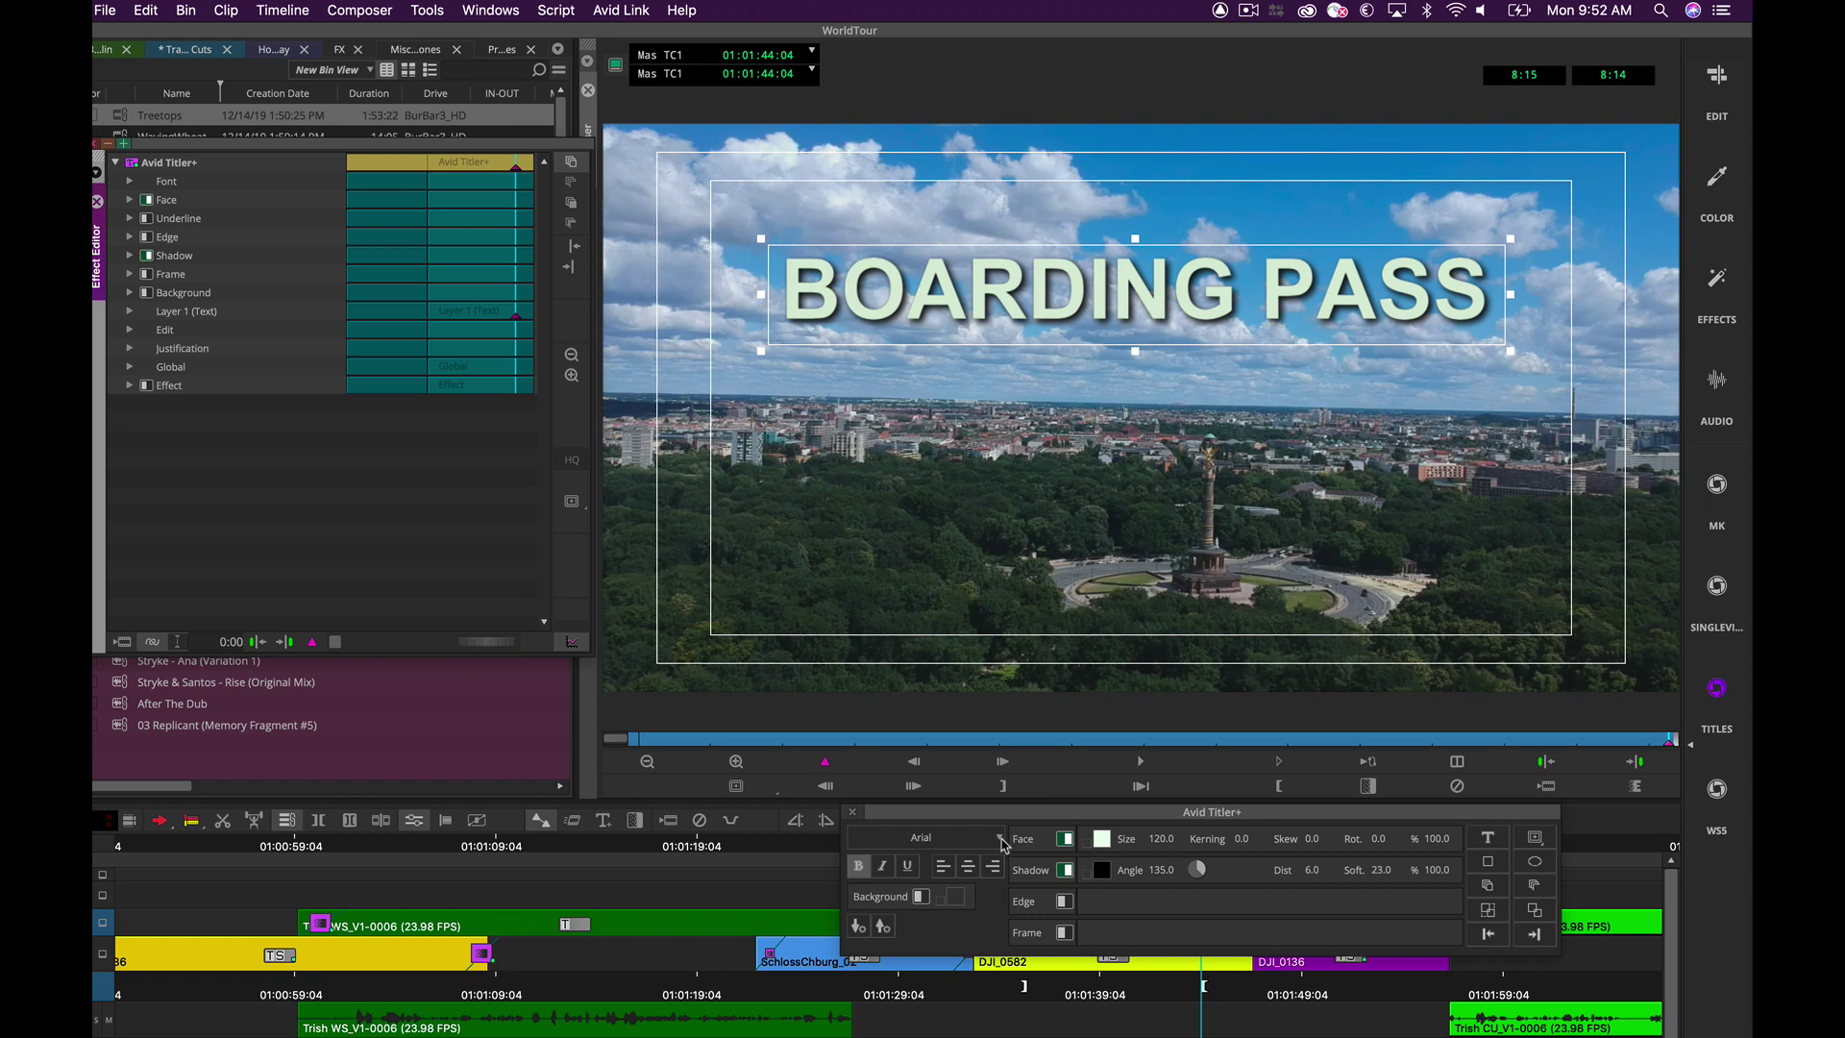
Step: Set the BOARDING PASS text to American Typewriter with a yellow face colour
click(1002, 842)
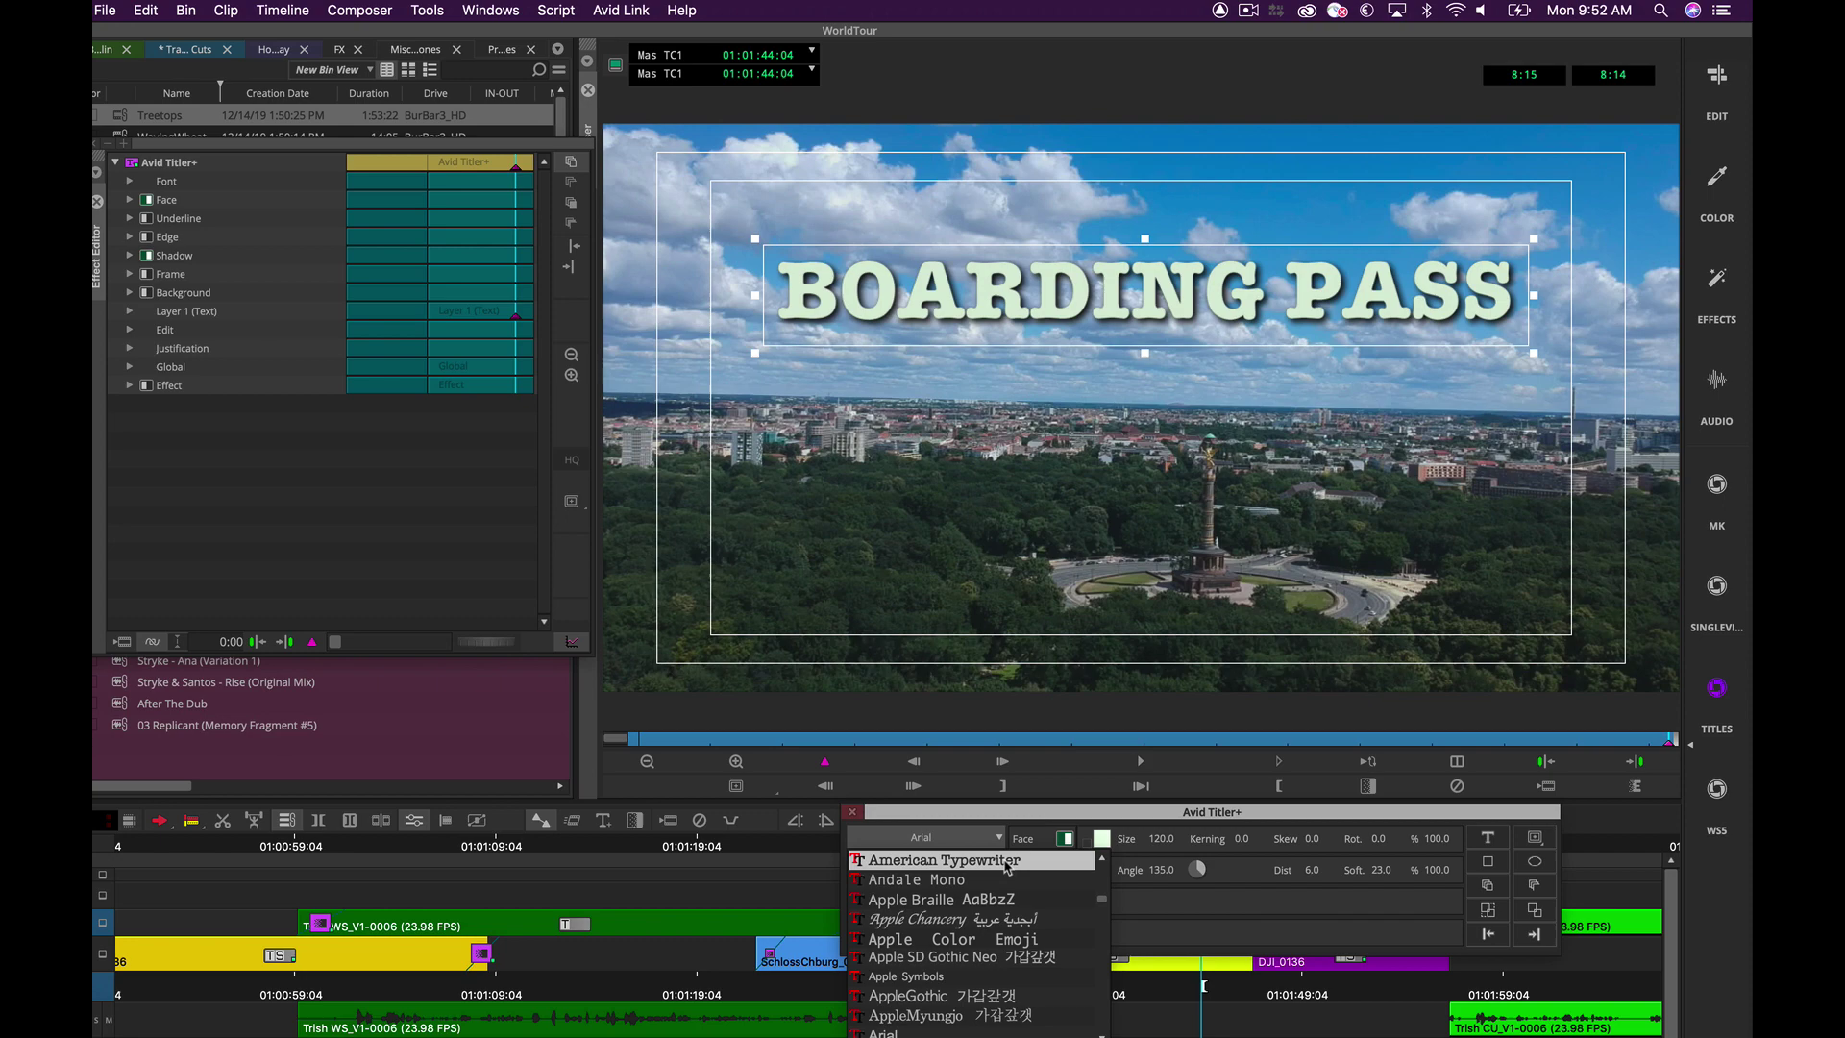
click(1004, 863)
click(1101, 839)
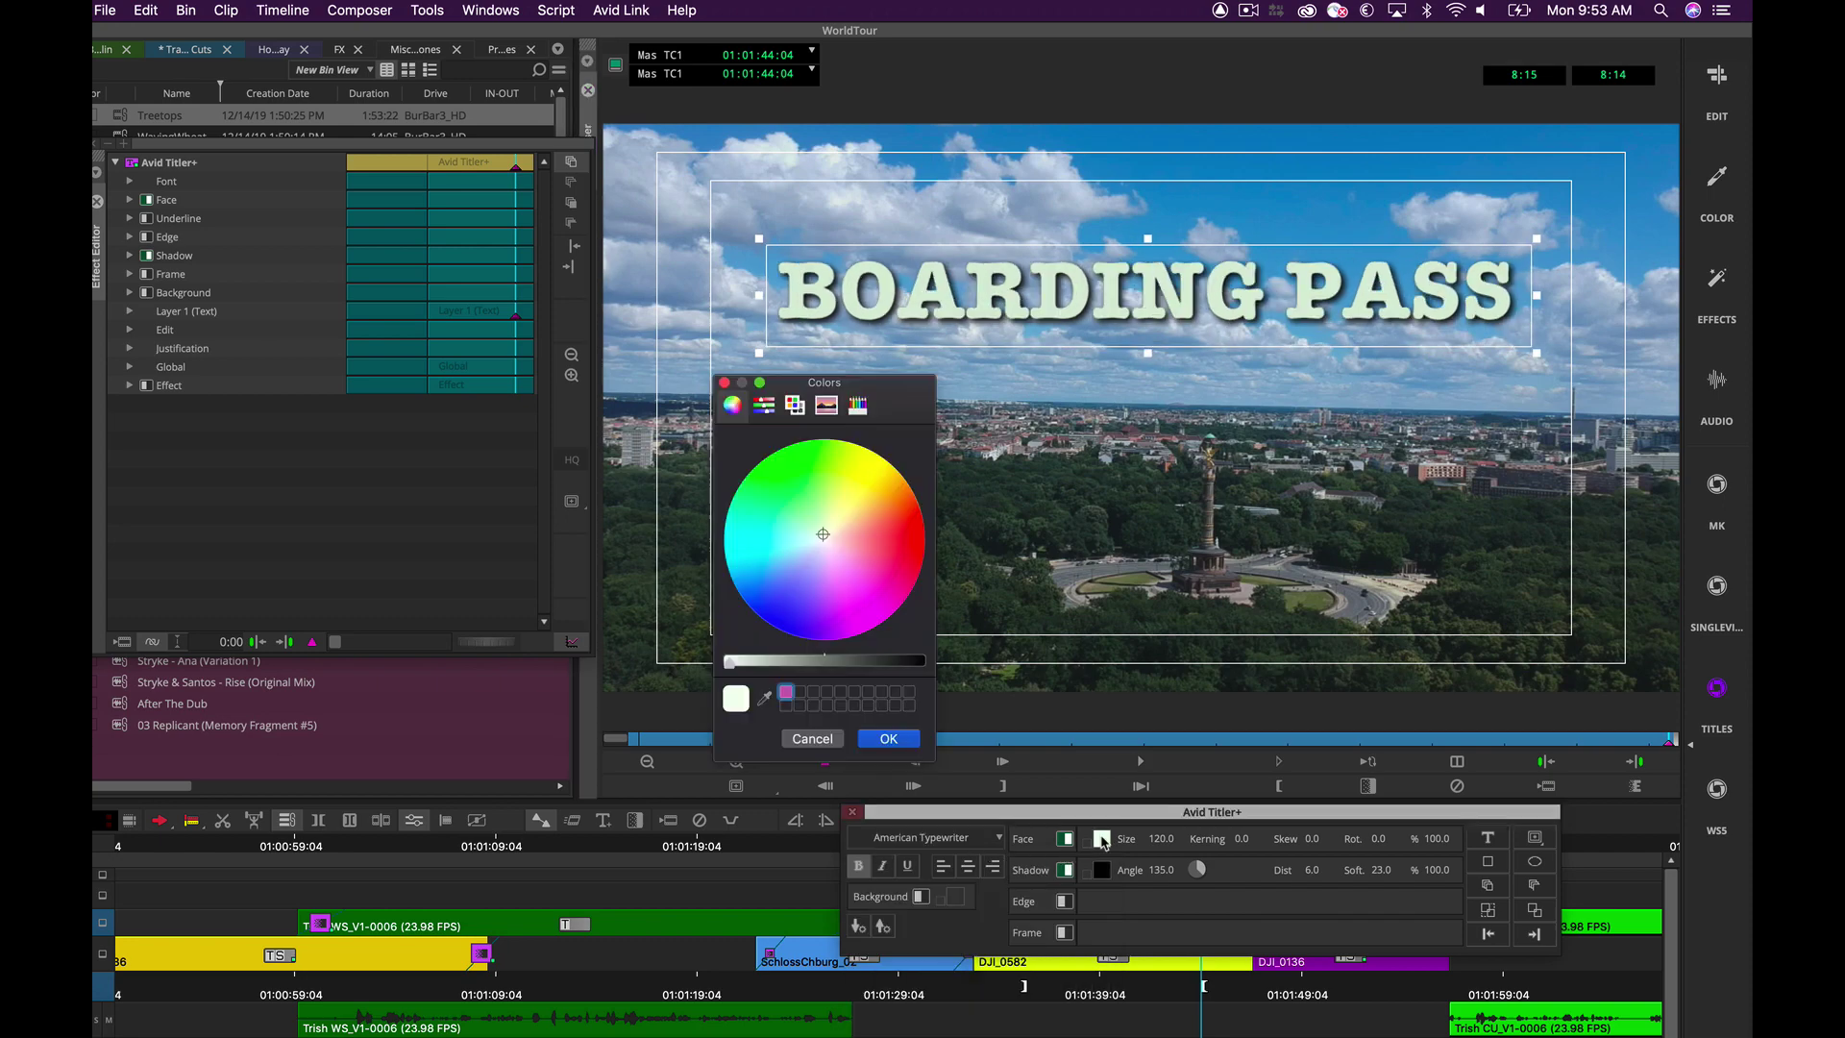
click(853, 476)
click(870, 740)
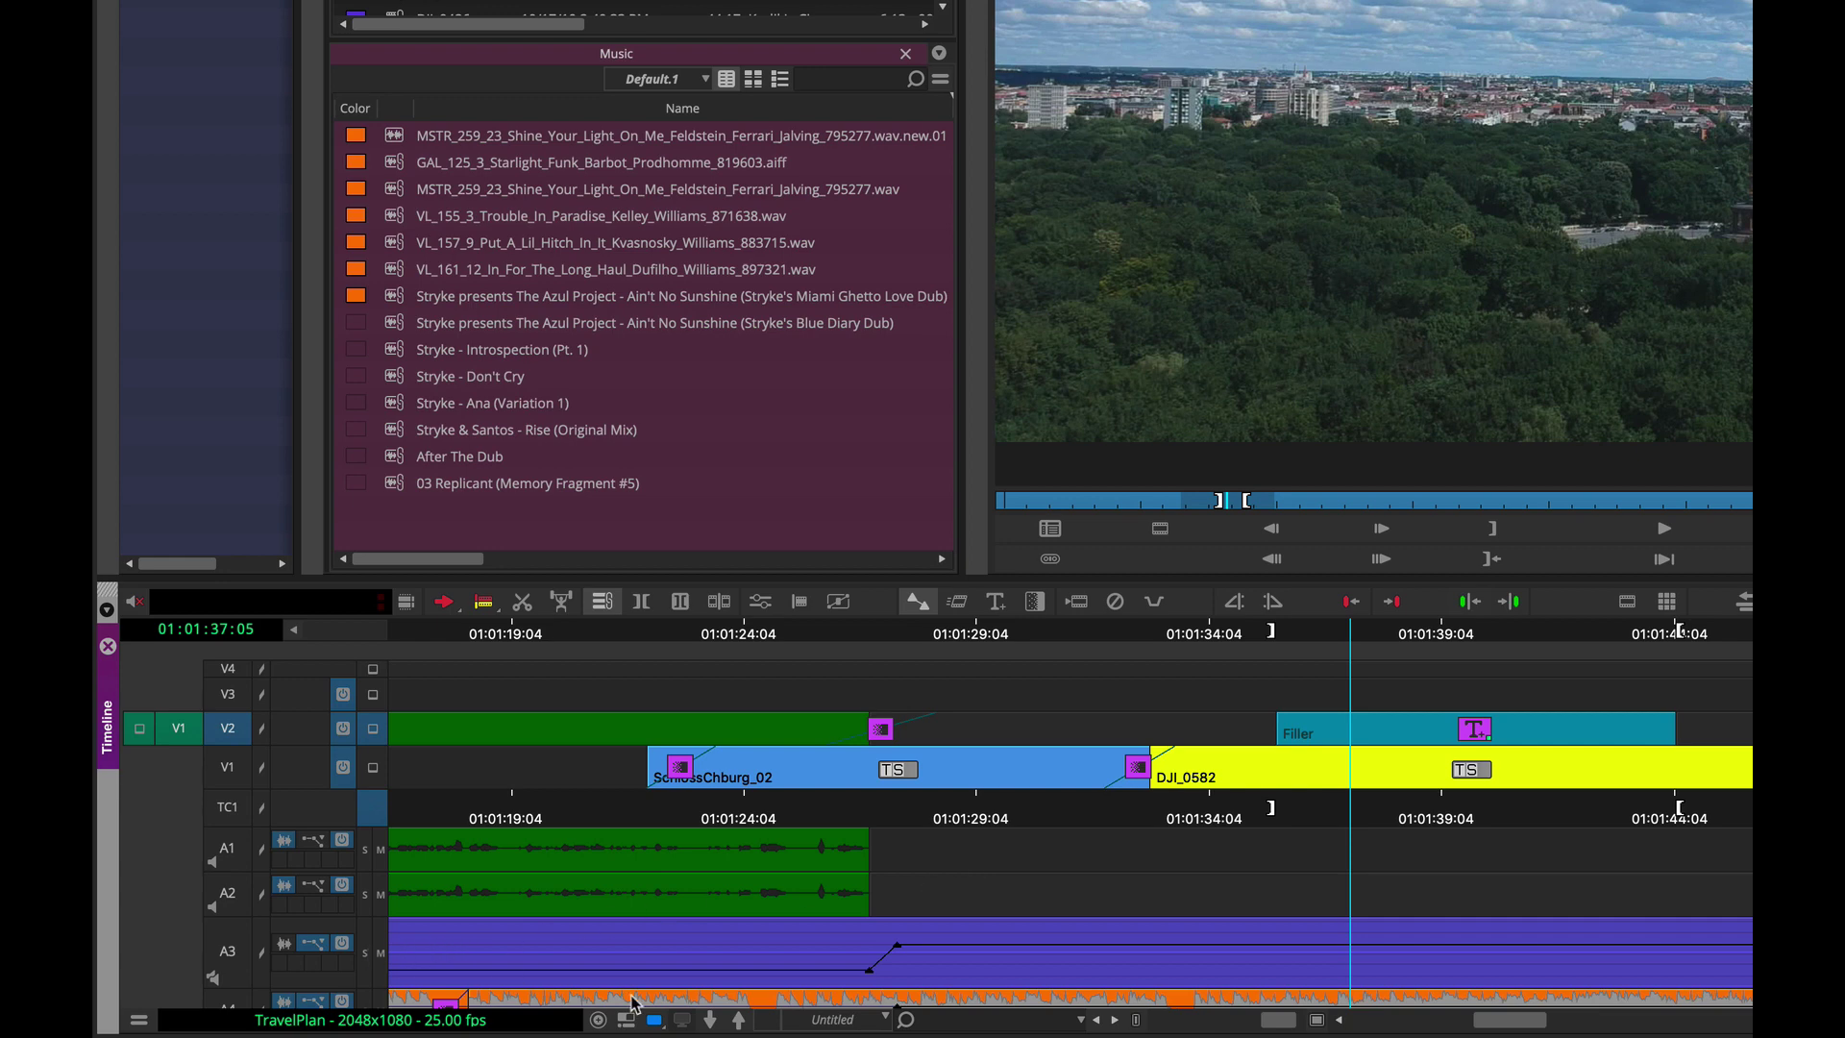
Step: Step into the title's fill tracks and preview the Treetops drone clip
click(709, 1023)
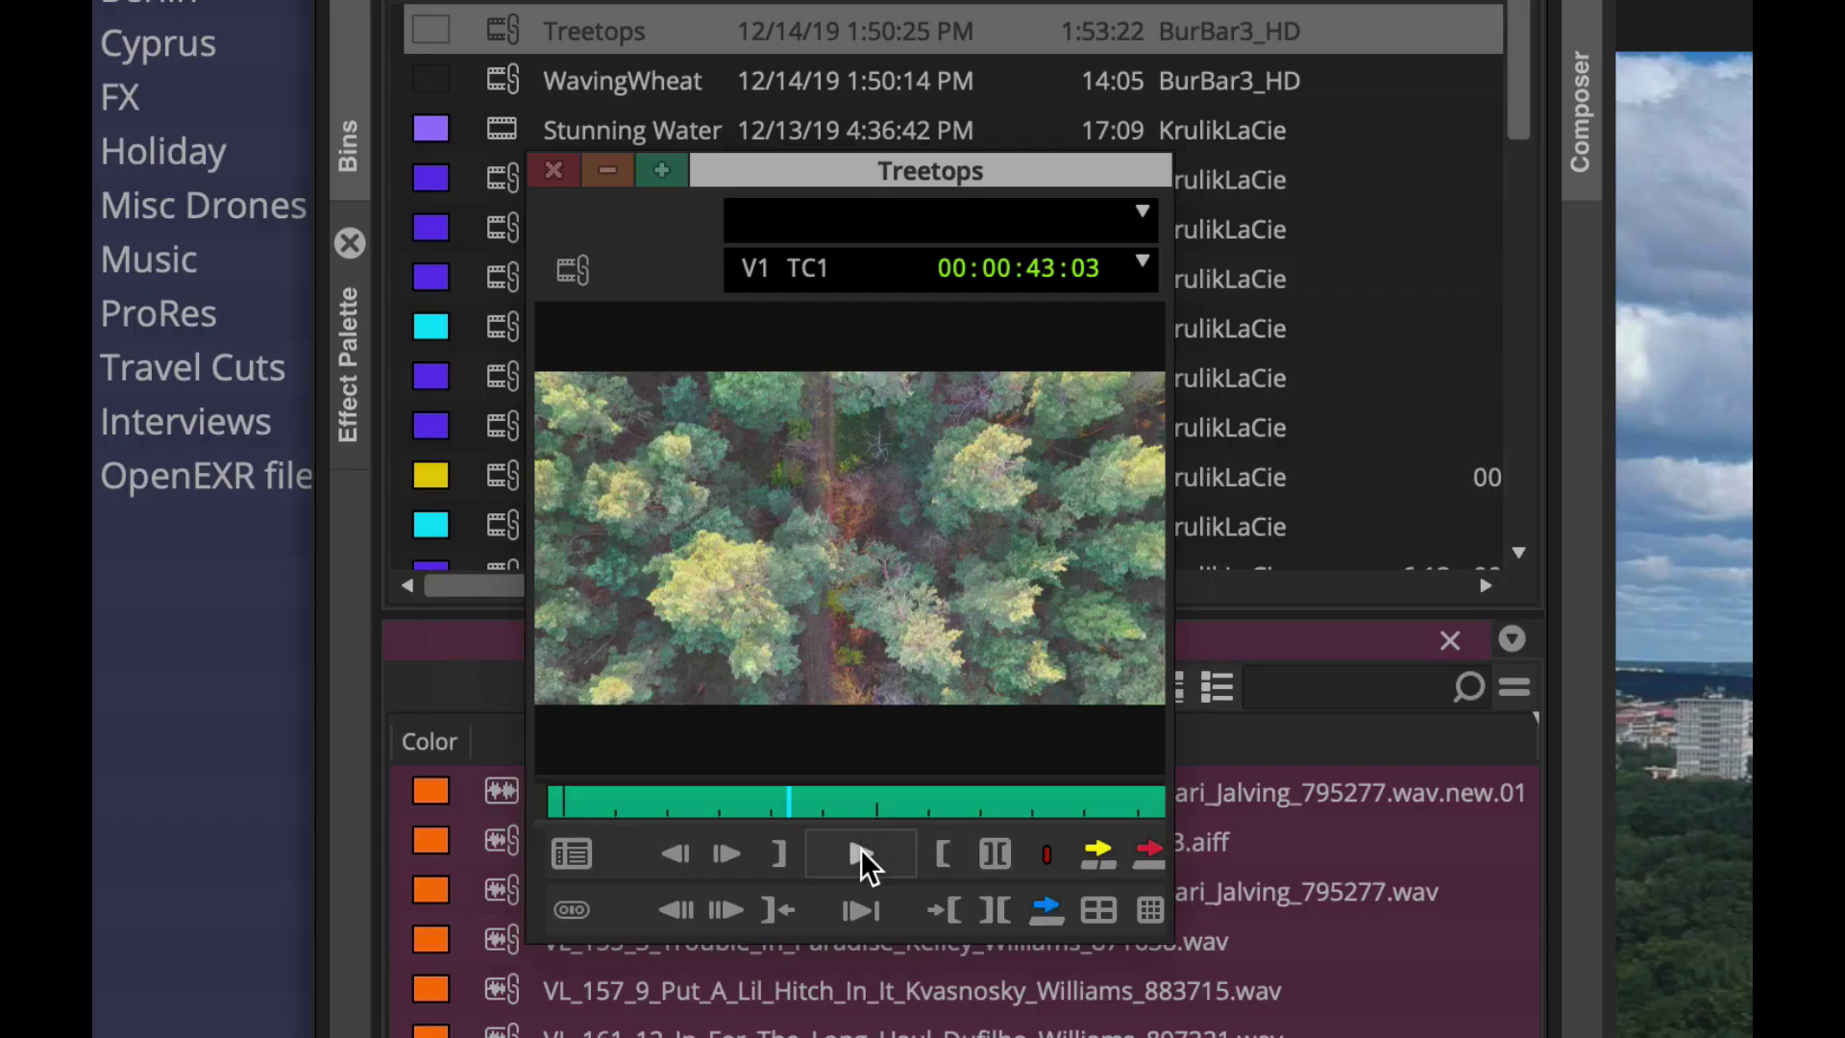
click(860, 854)
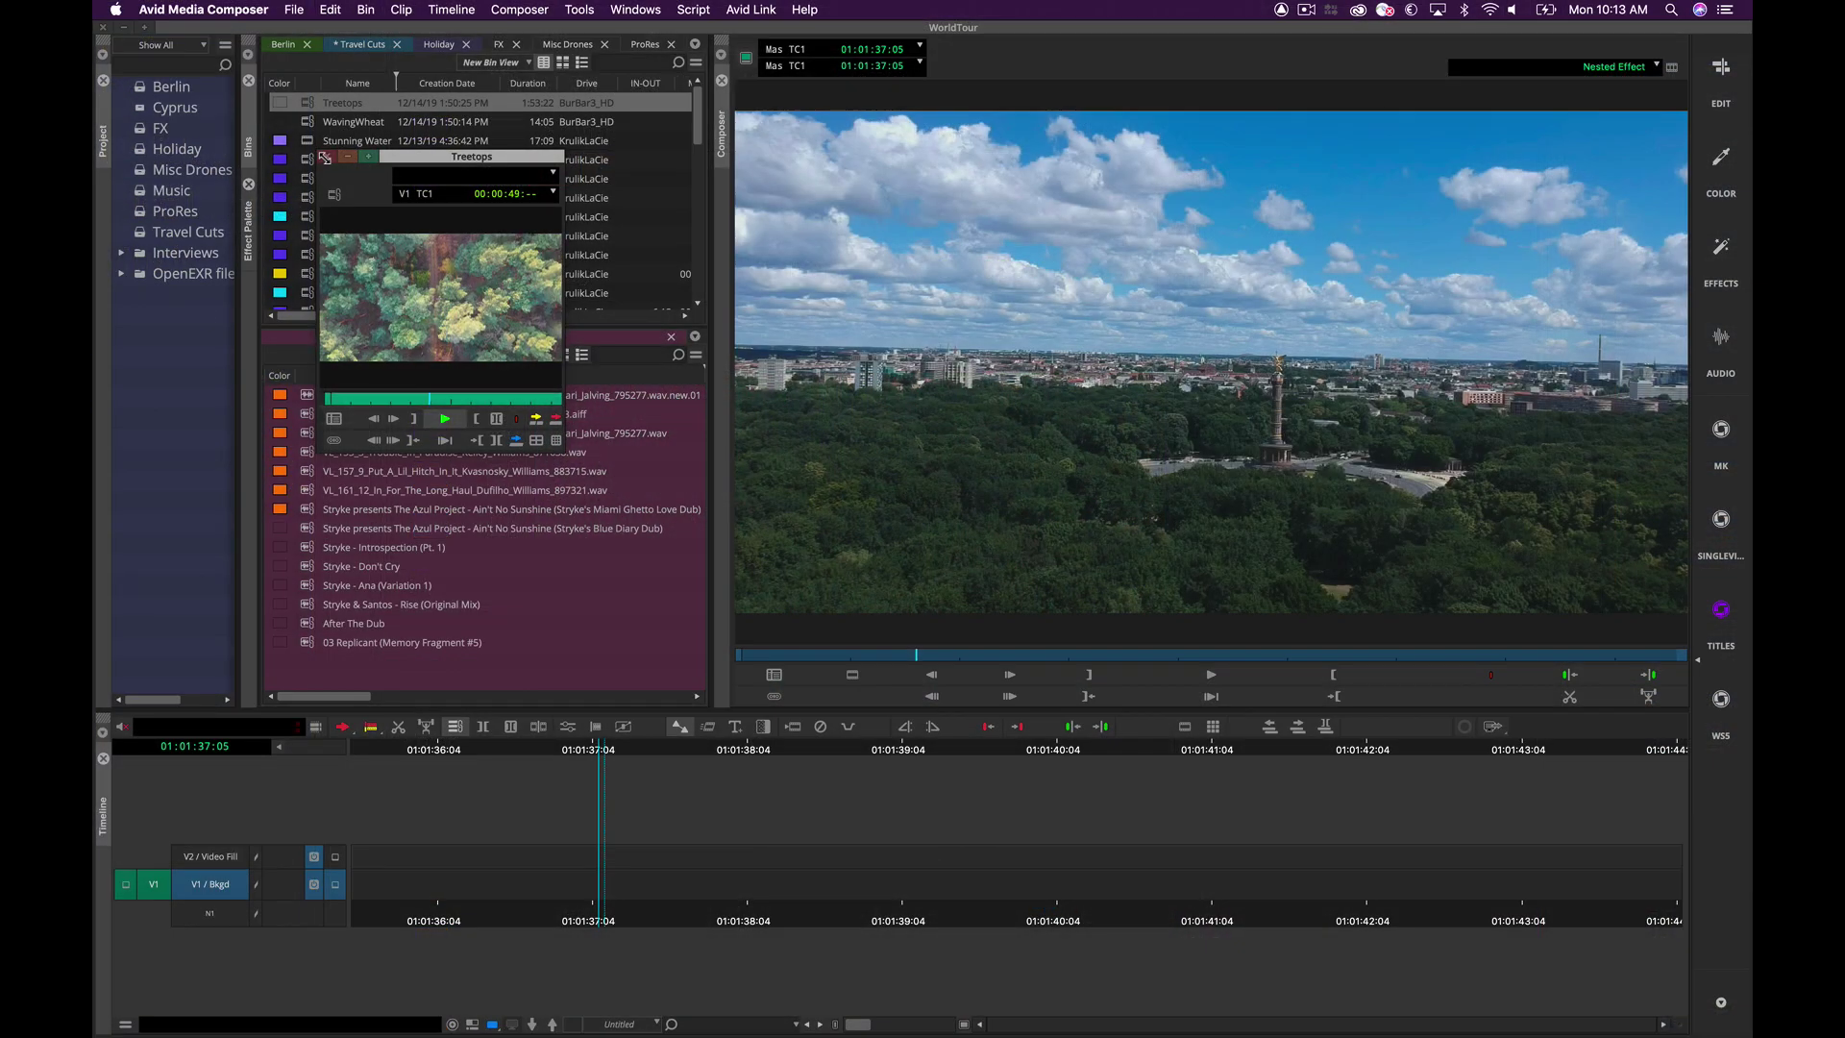
click(325, 157)
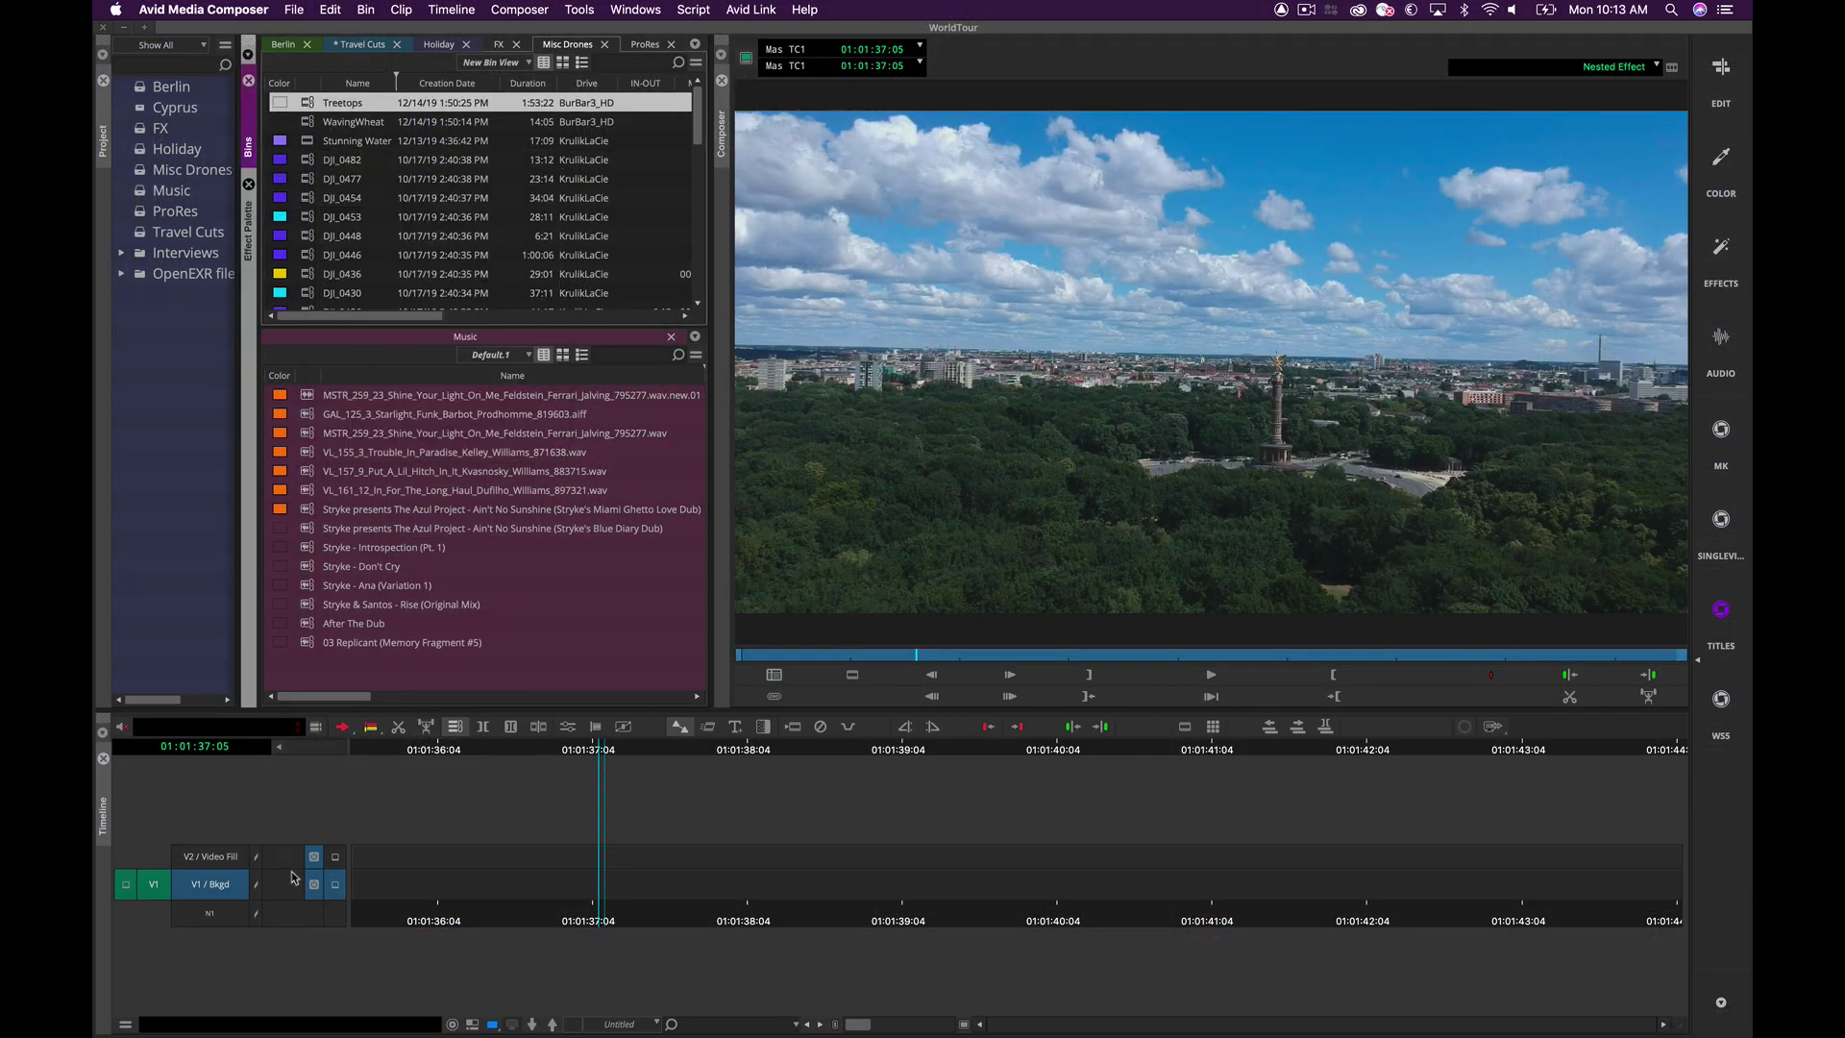
Step: Overwrite Treetops onto the marked V2 Video Fill track at 01:01:35:20, then step back out to TravelPlan
click(384, 859)
click(216, 856)
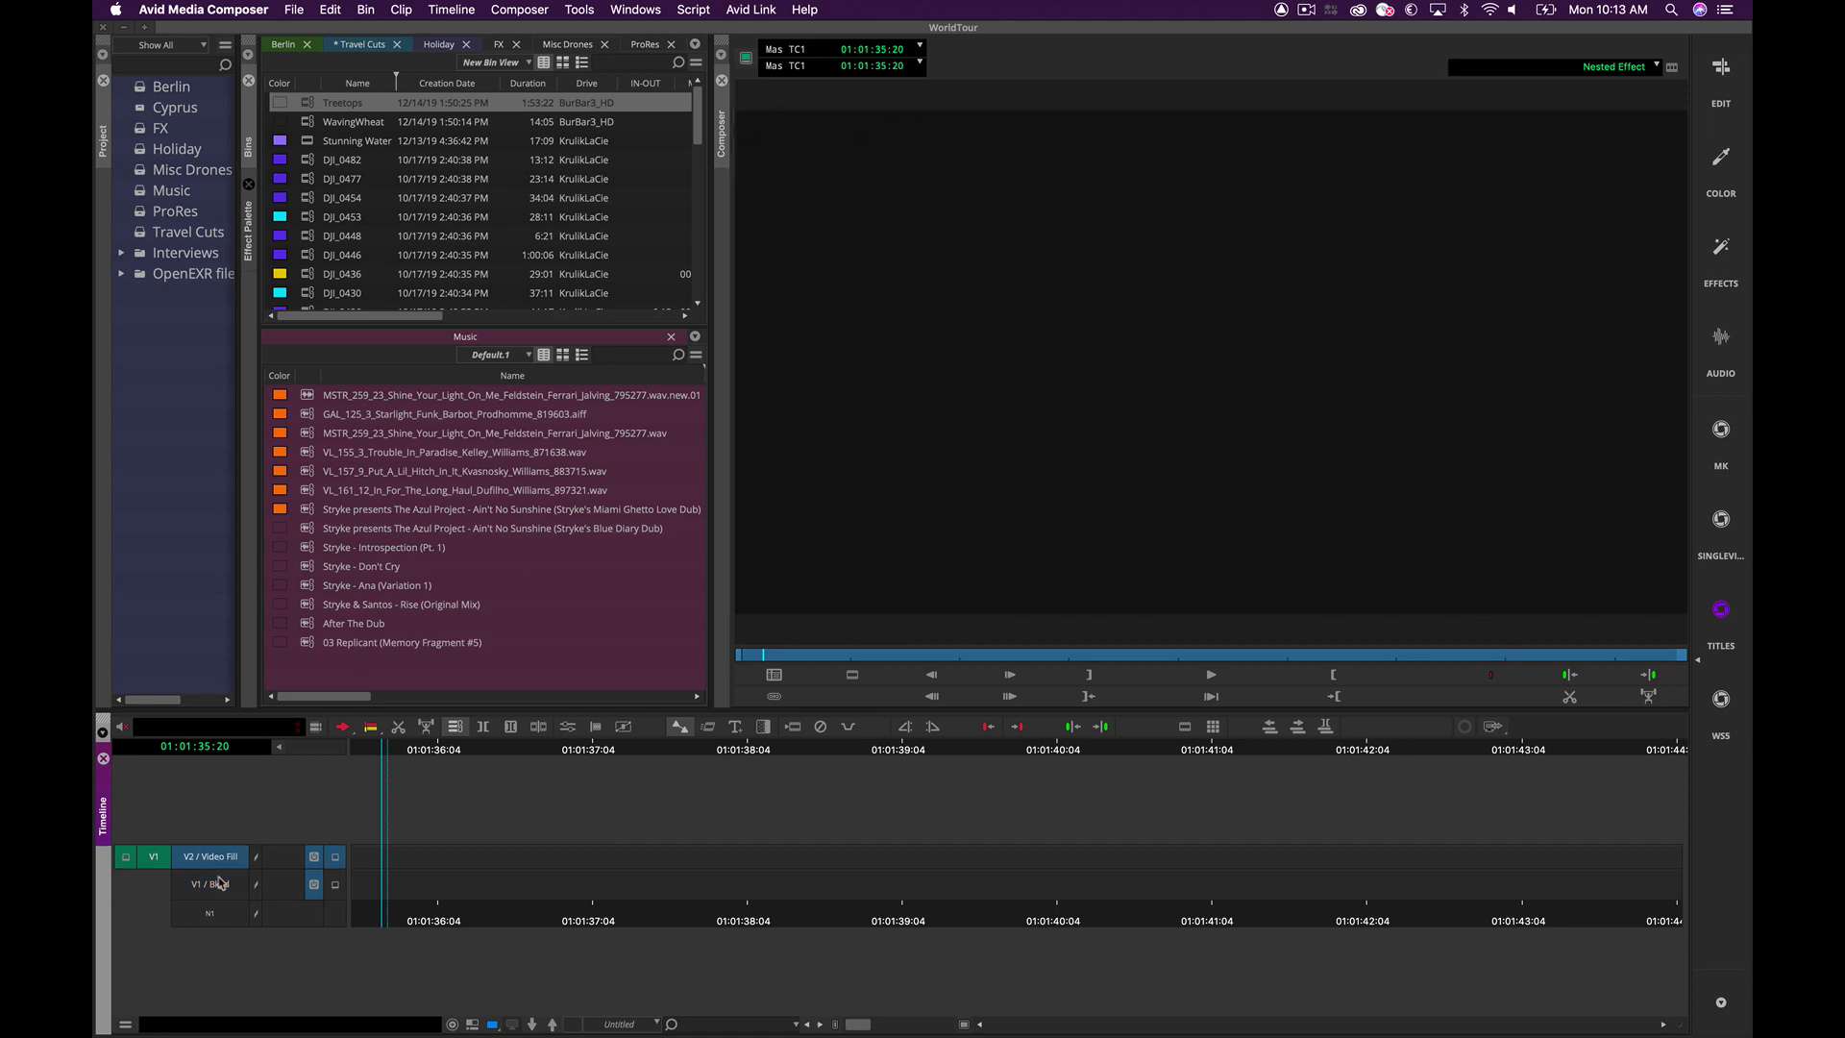
key(t)
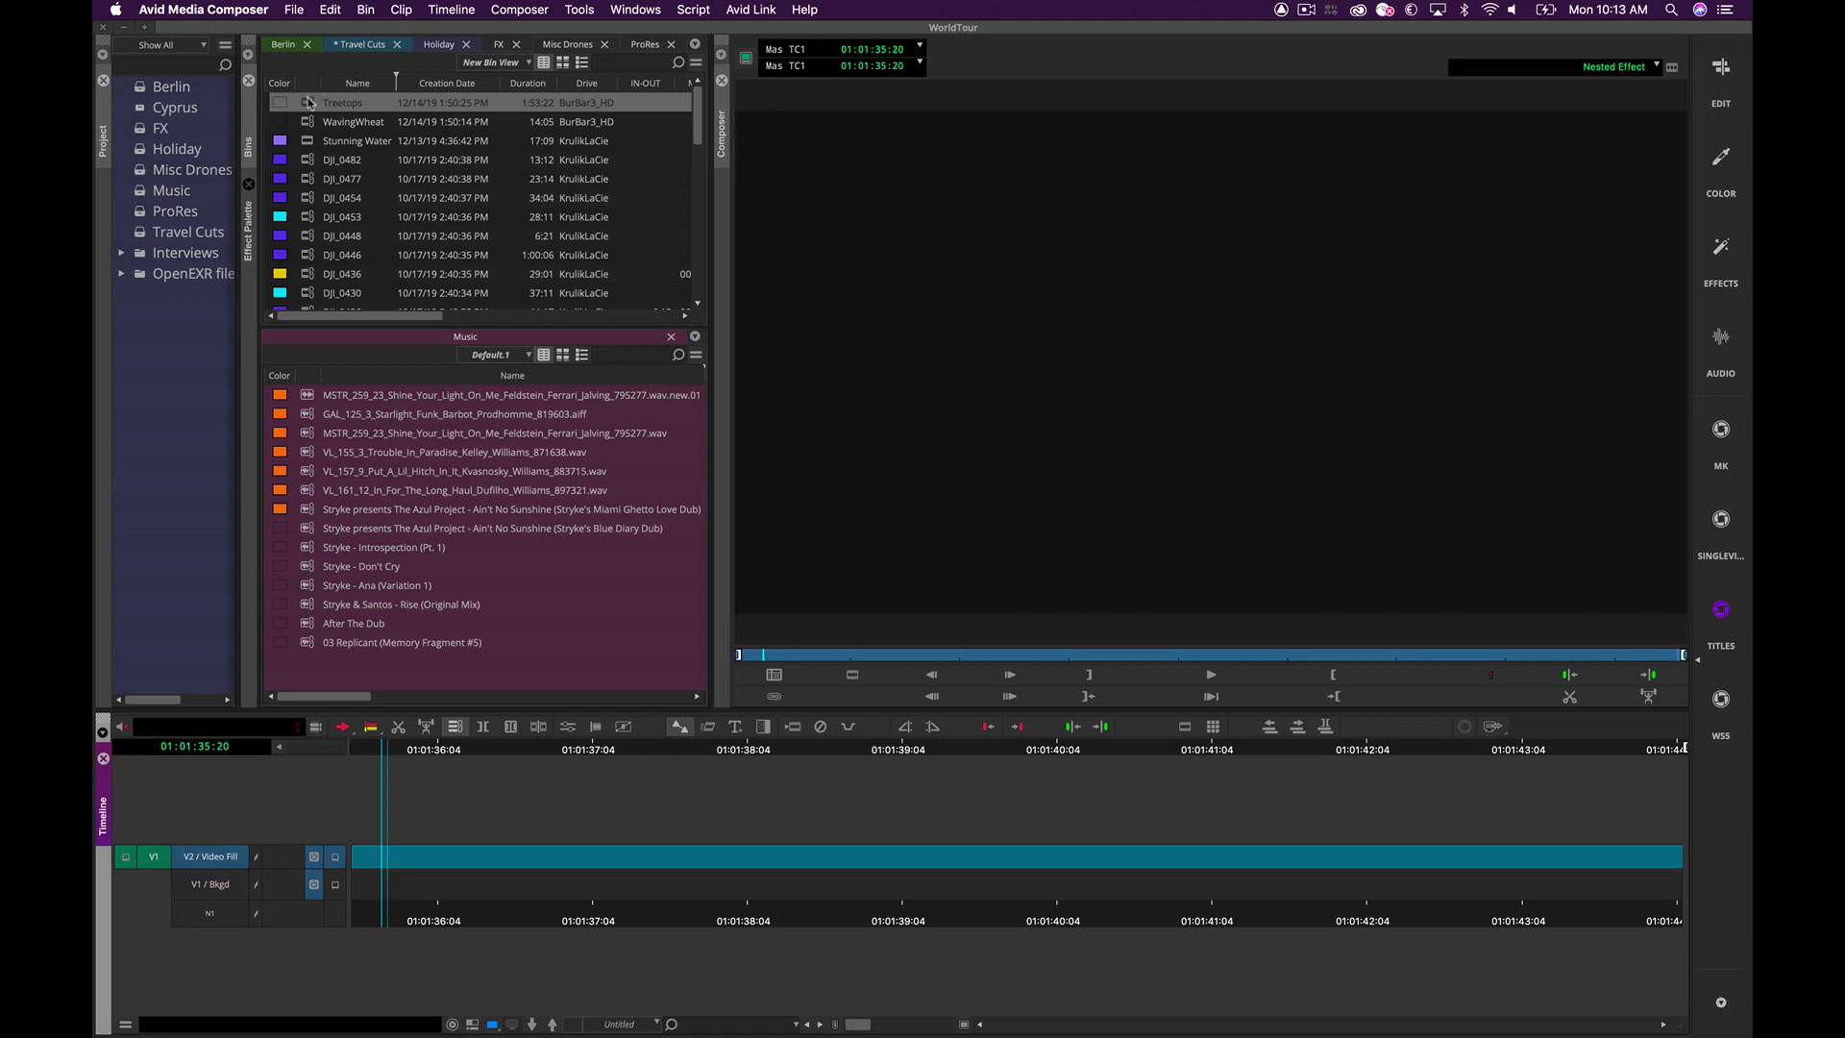
drag(309, 103, 360, 862)
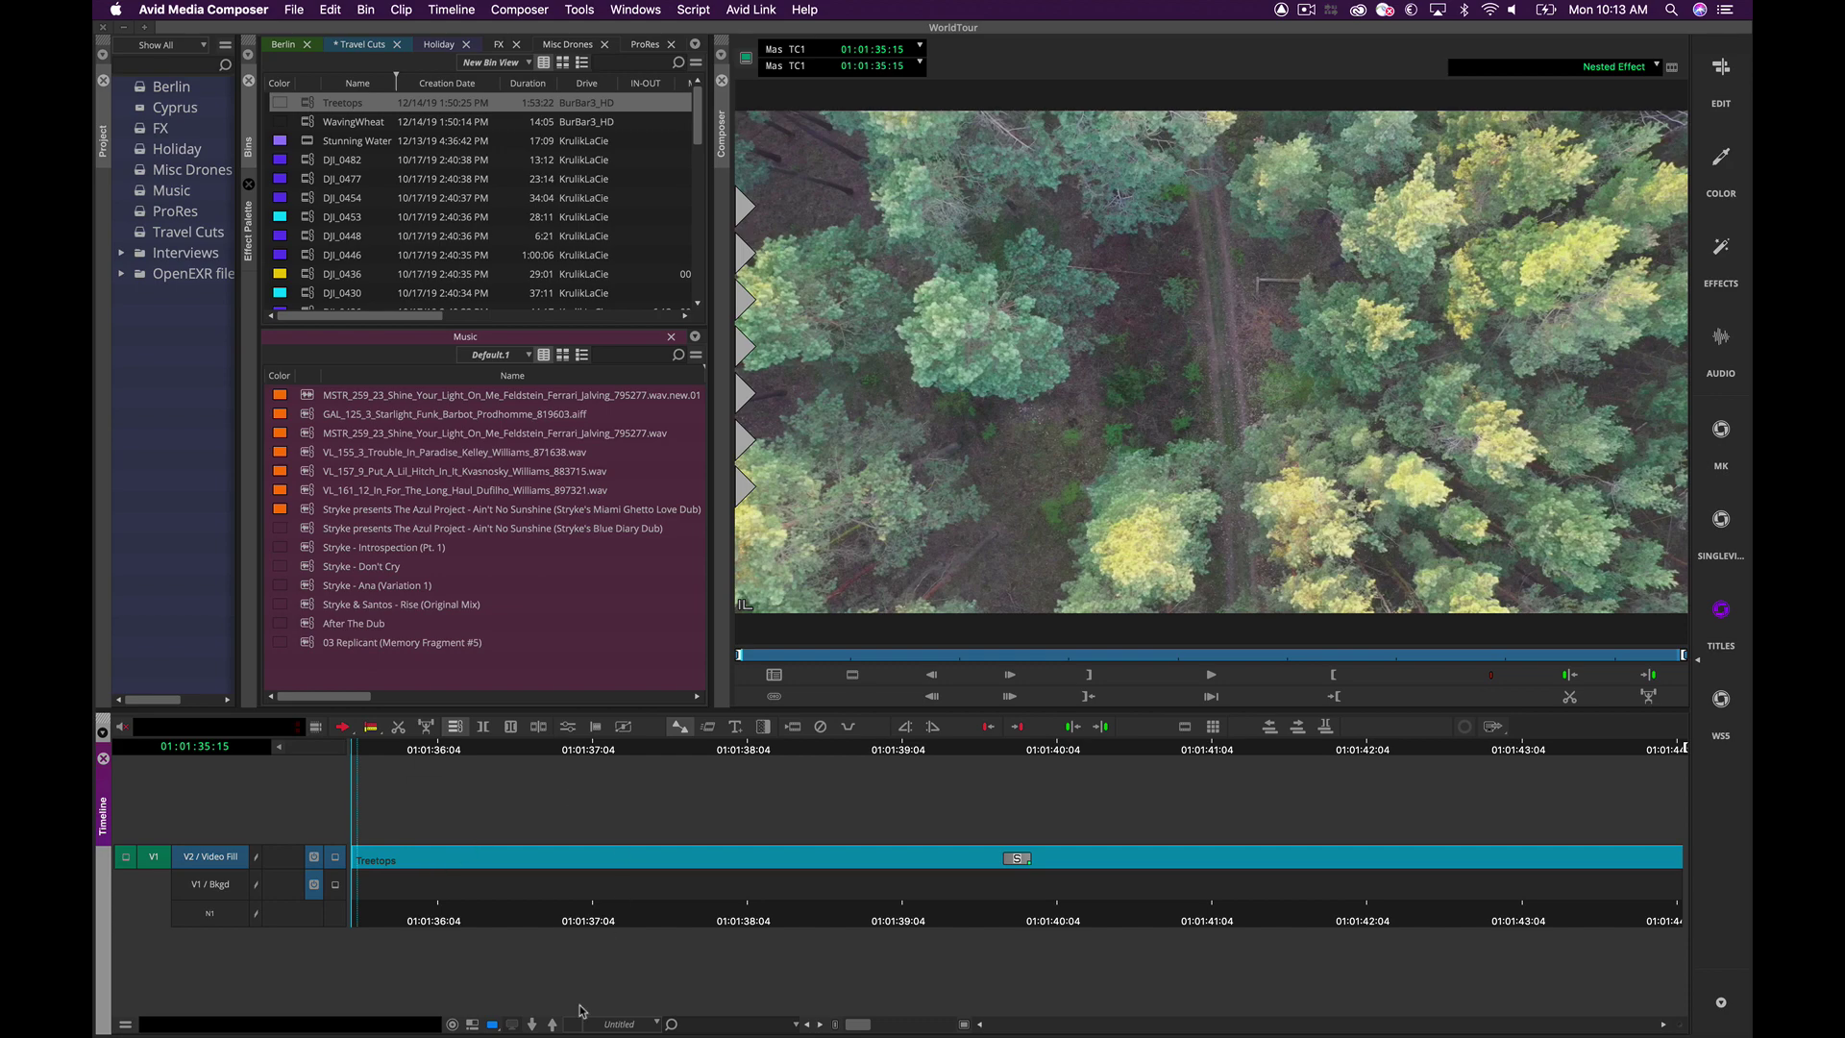
click(551, 1025)
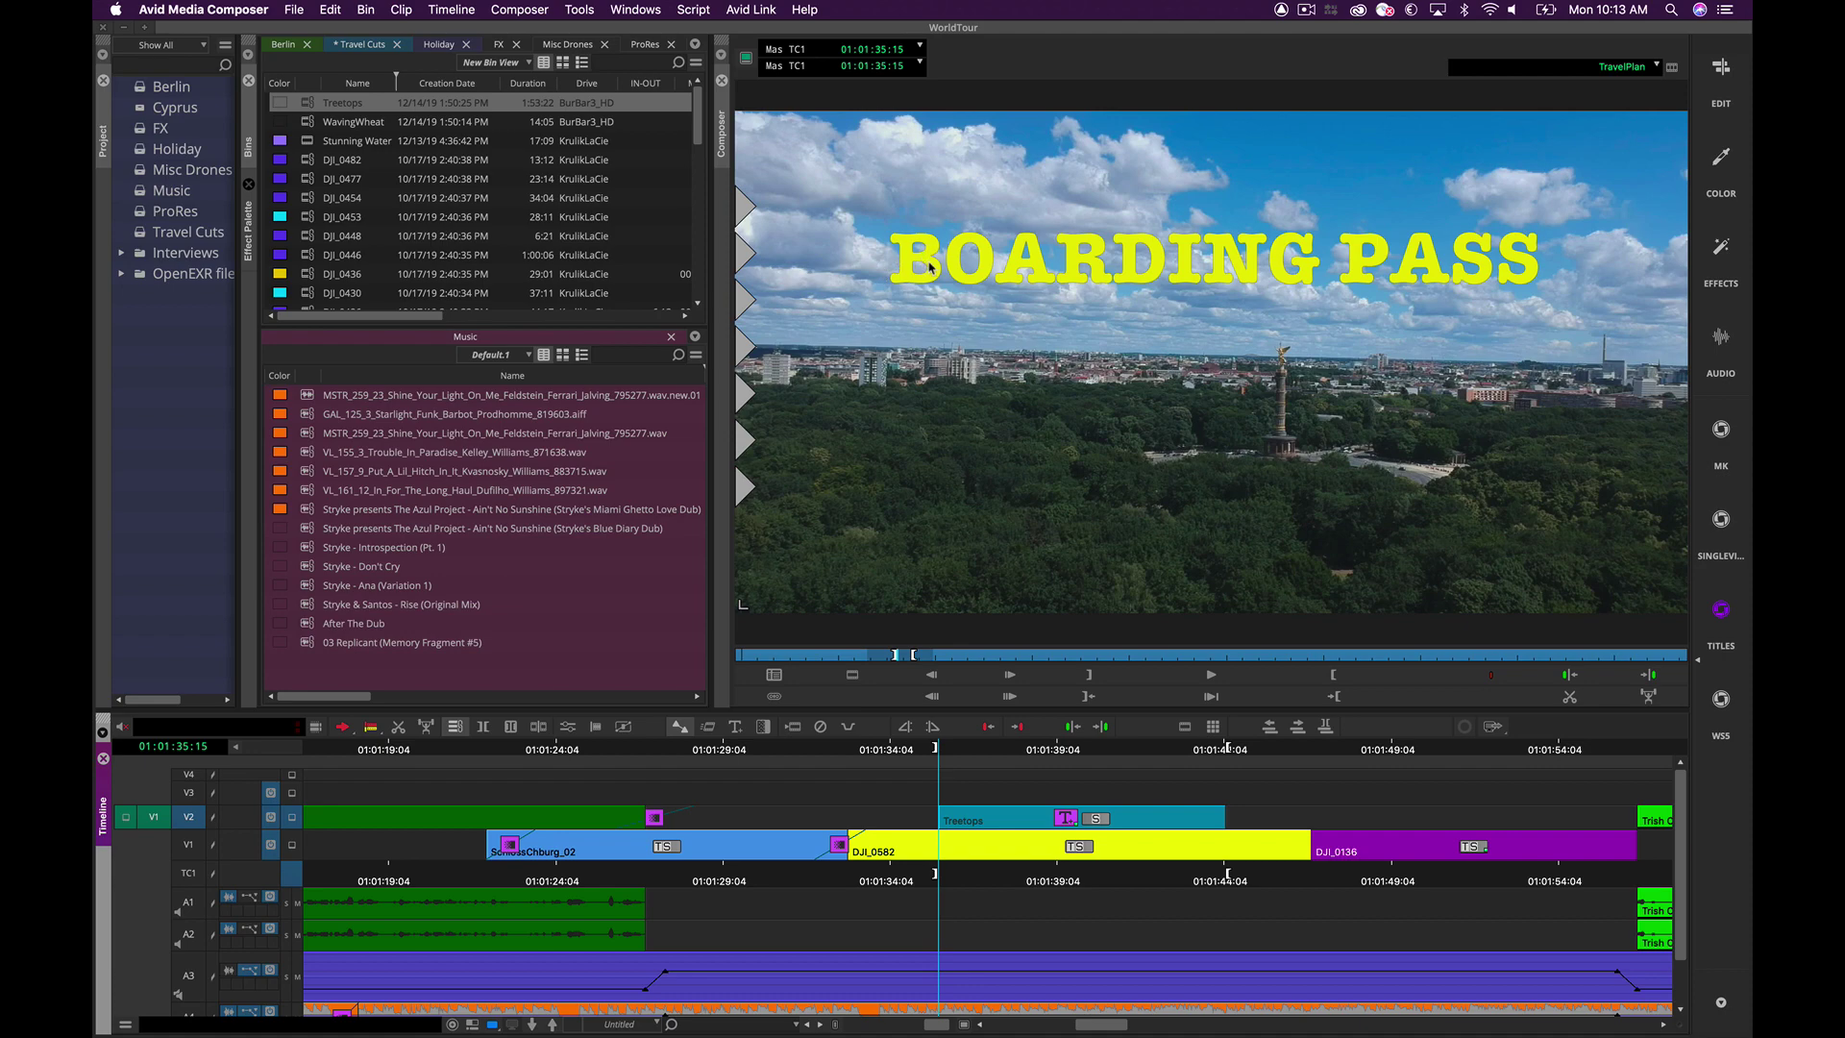
Step: Raise the title's Video Fill Opacity to 100 in the Effect Editor and play the sequence
key(super+8)
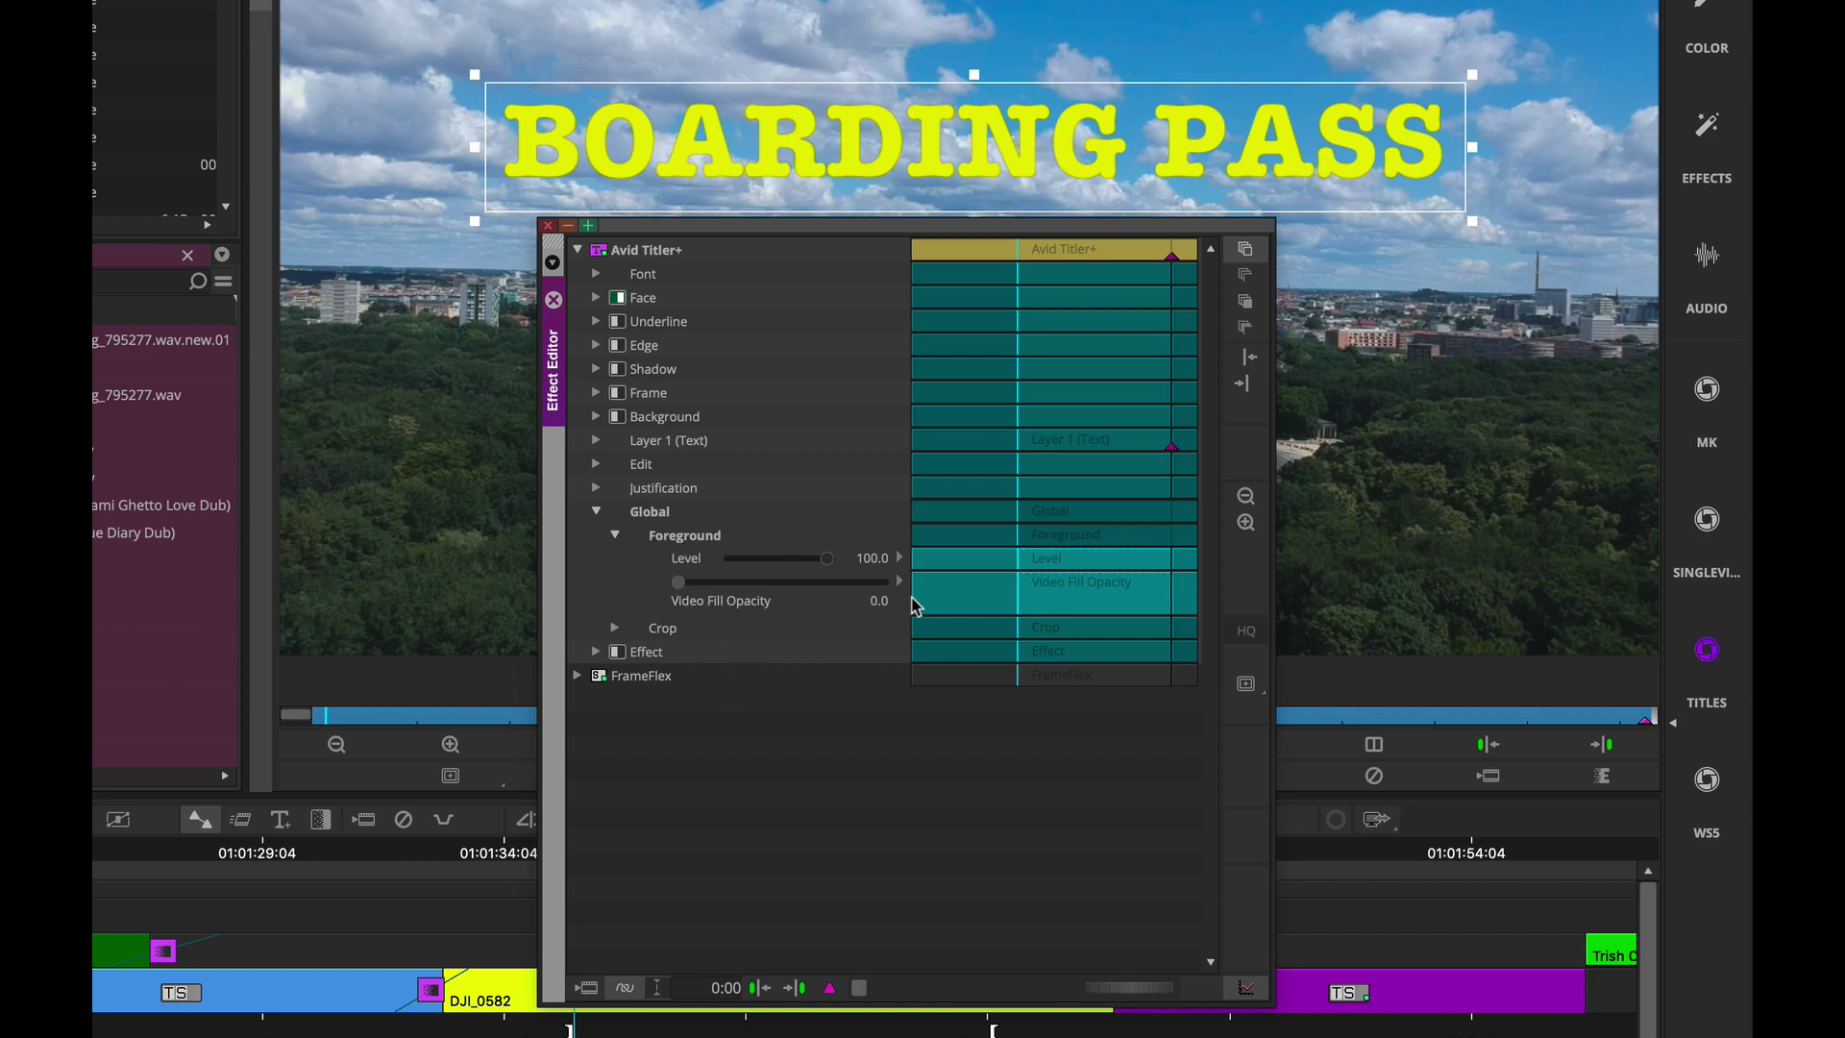
drag(680, 585, 909, 589)
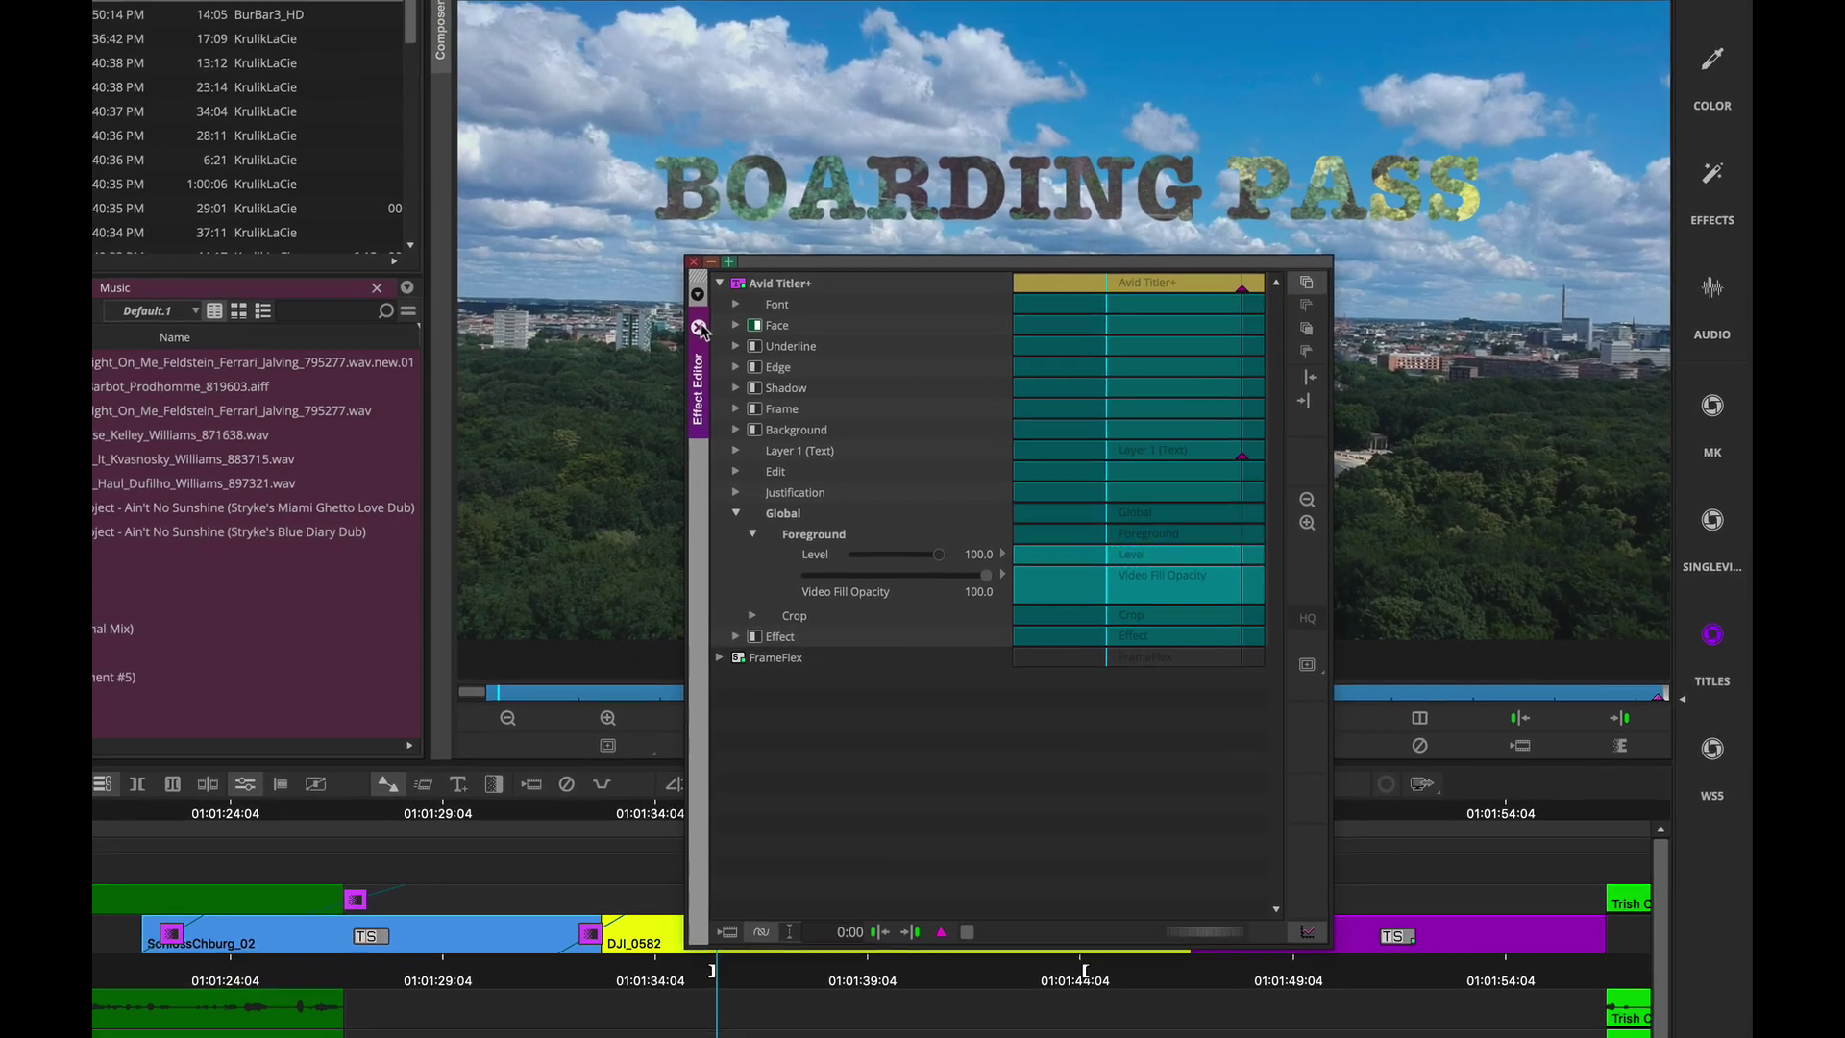
click(553, 299)
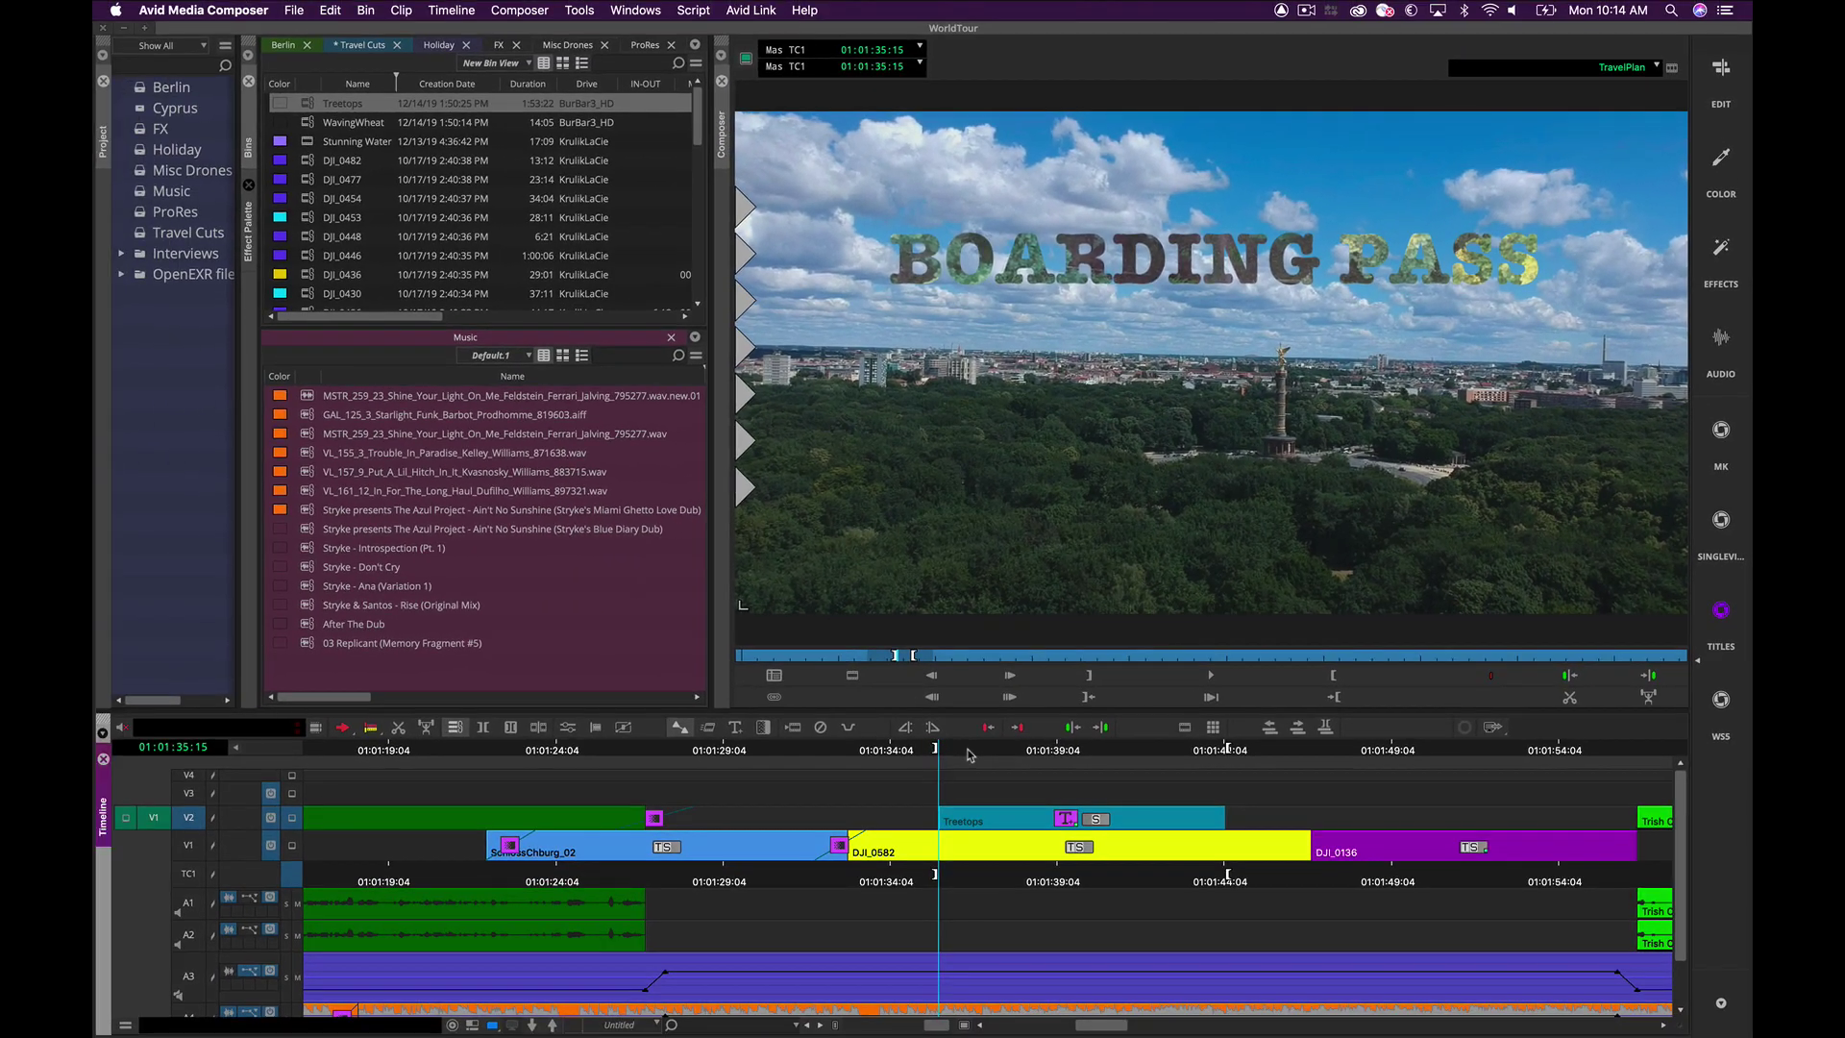
key(space)
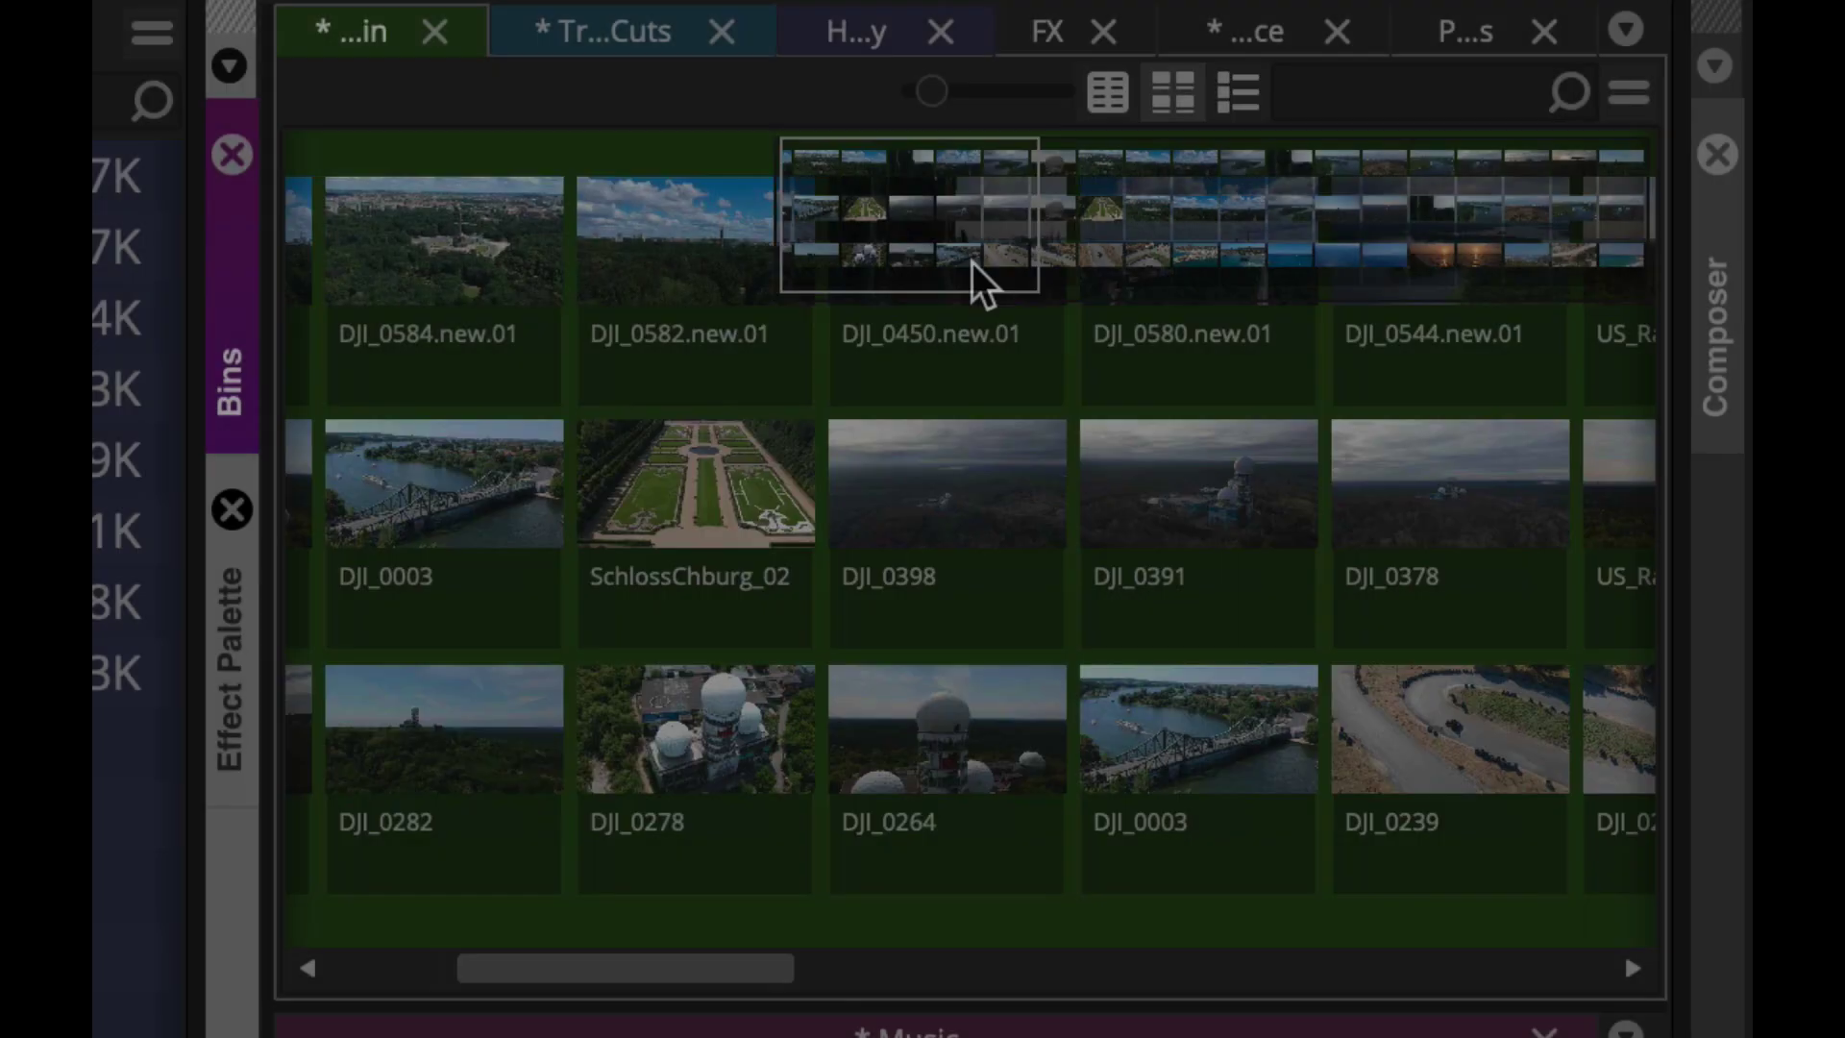
Step: Scroll right to reach the Titler+ font dropdown showing Apple SD Gothic Neo, size 120
scroll(971, 262, right, 10)
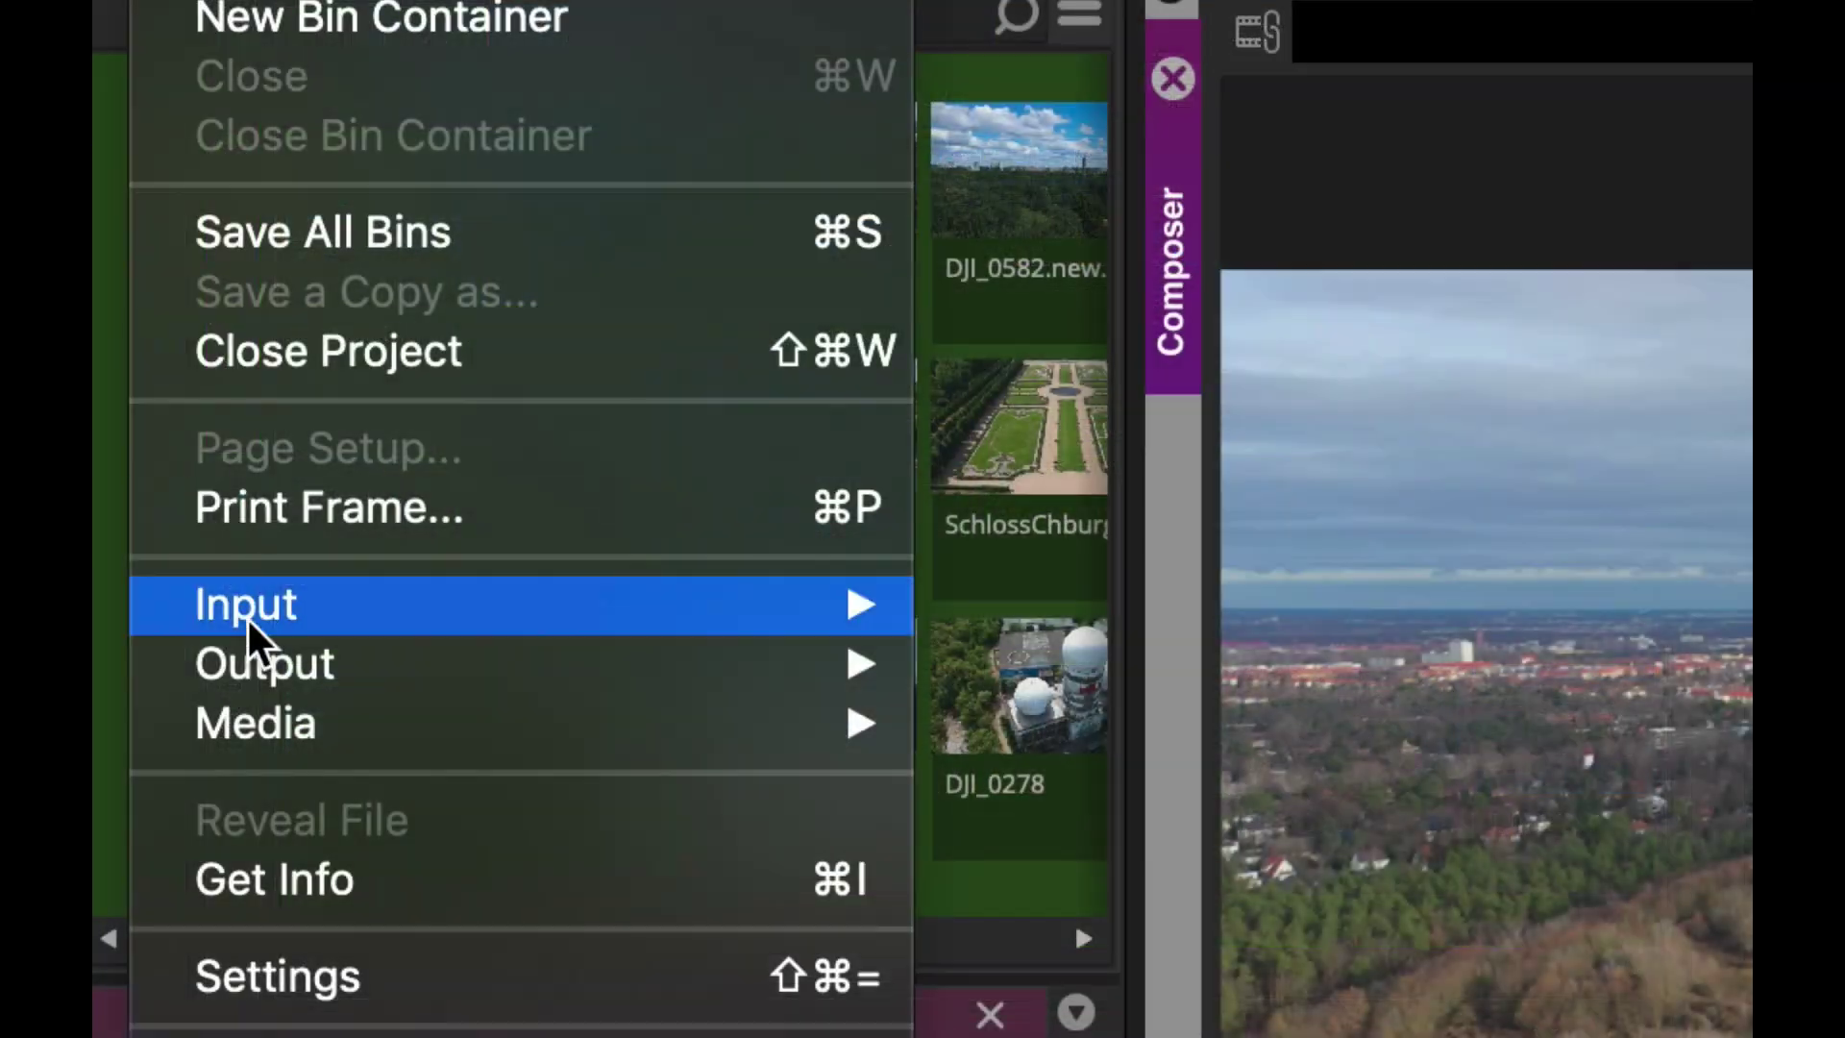
mouse_move(423, 655)
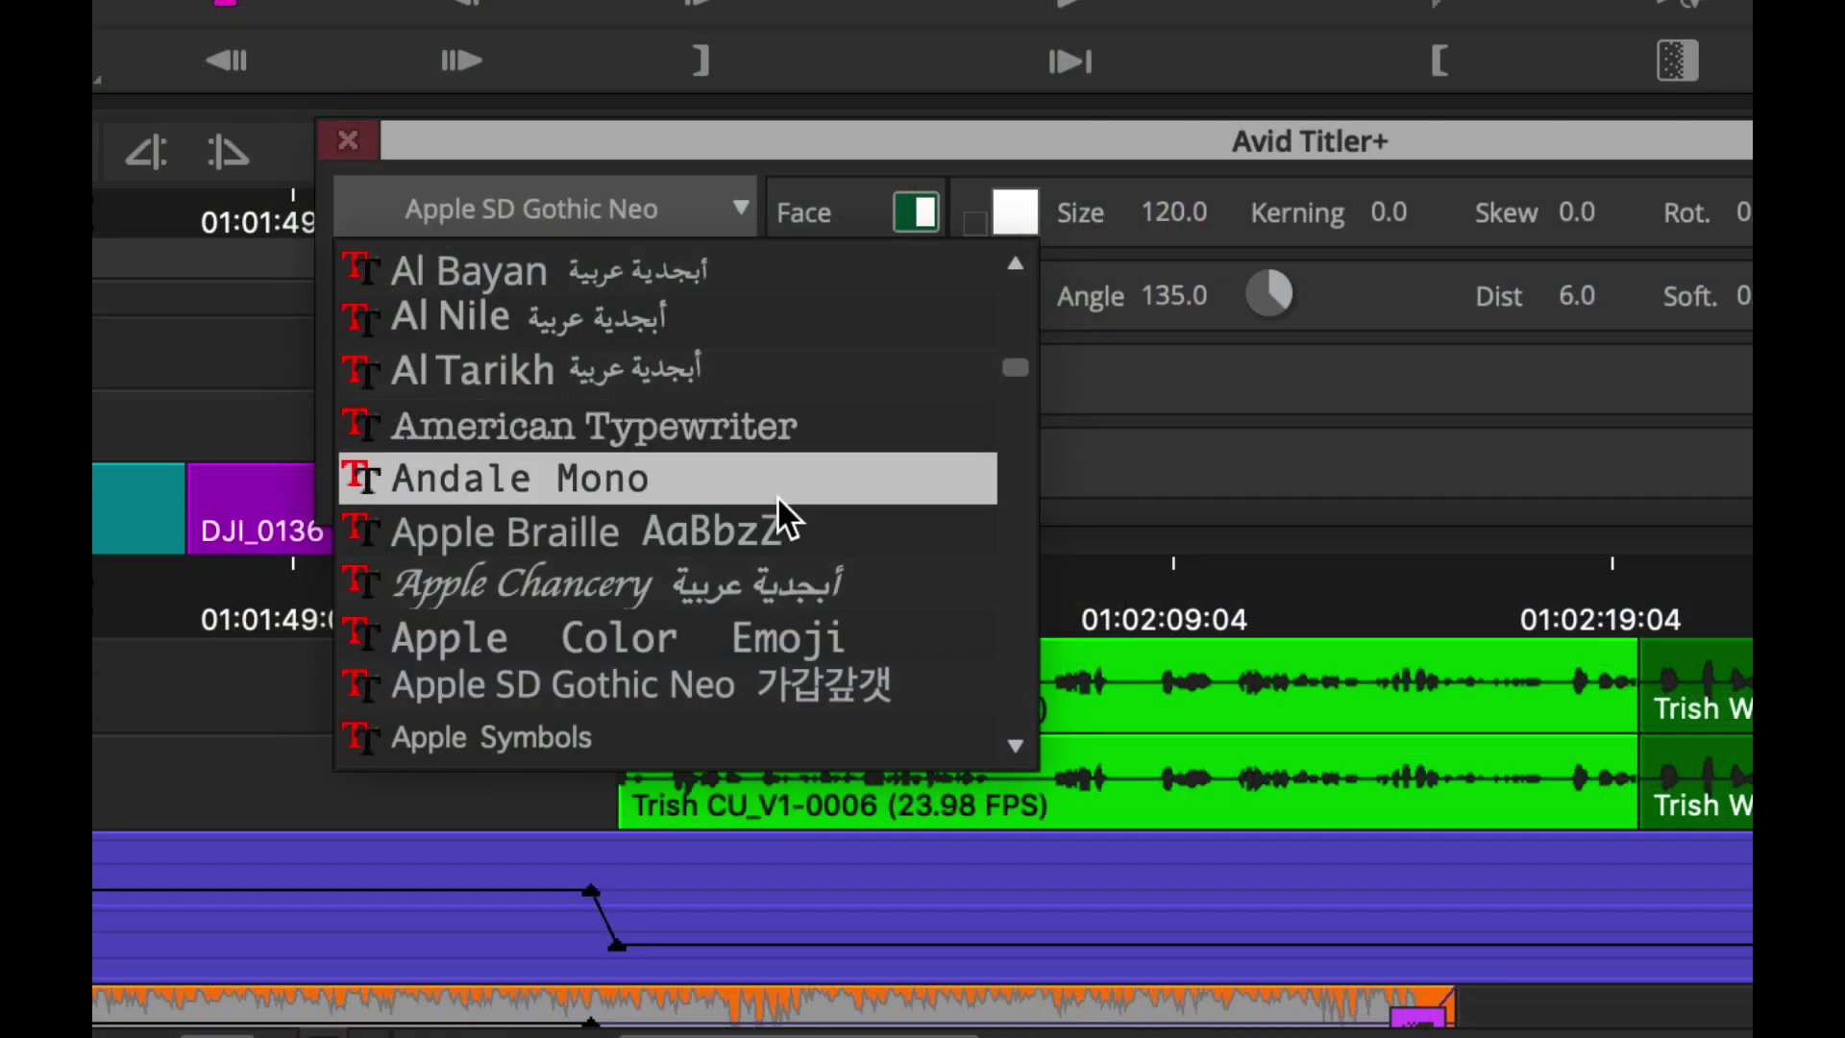